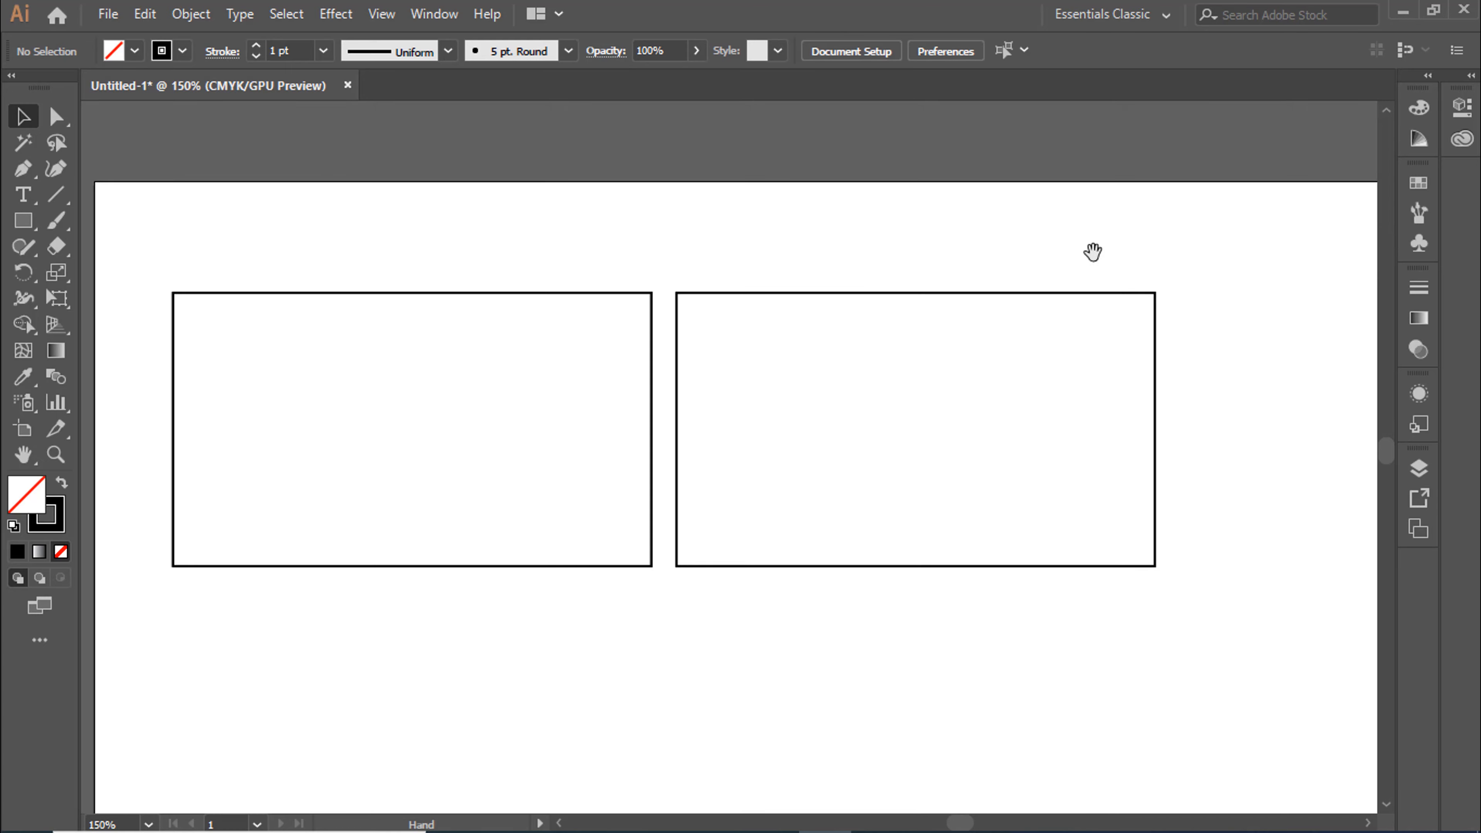
# Draw a hexagon inside the first rectangle and scale it to span the rectangle's full height from its left edge
pyautogui.moveTo(1090, 251); pyautogui.dragTo(1071, 173)
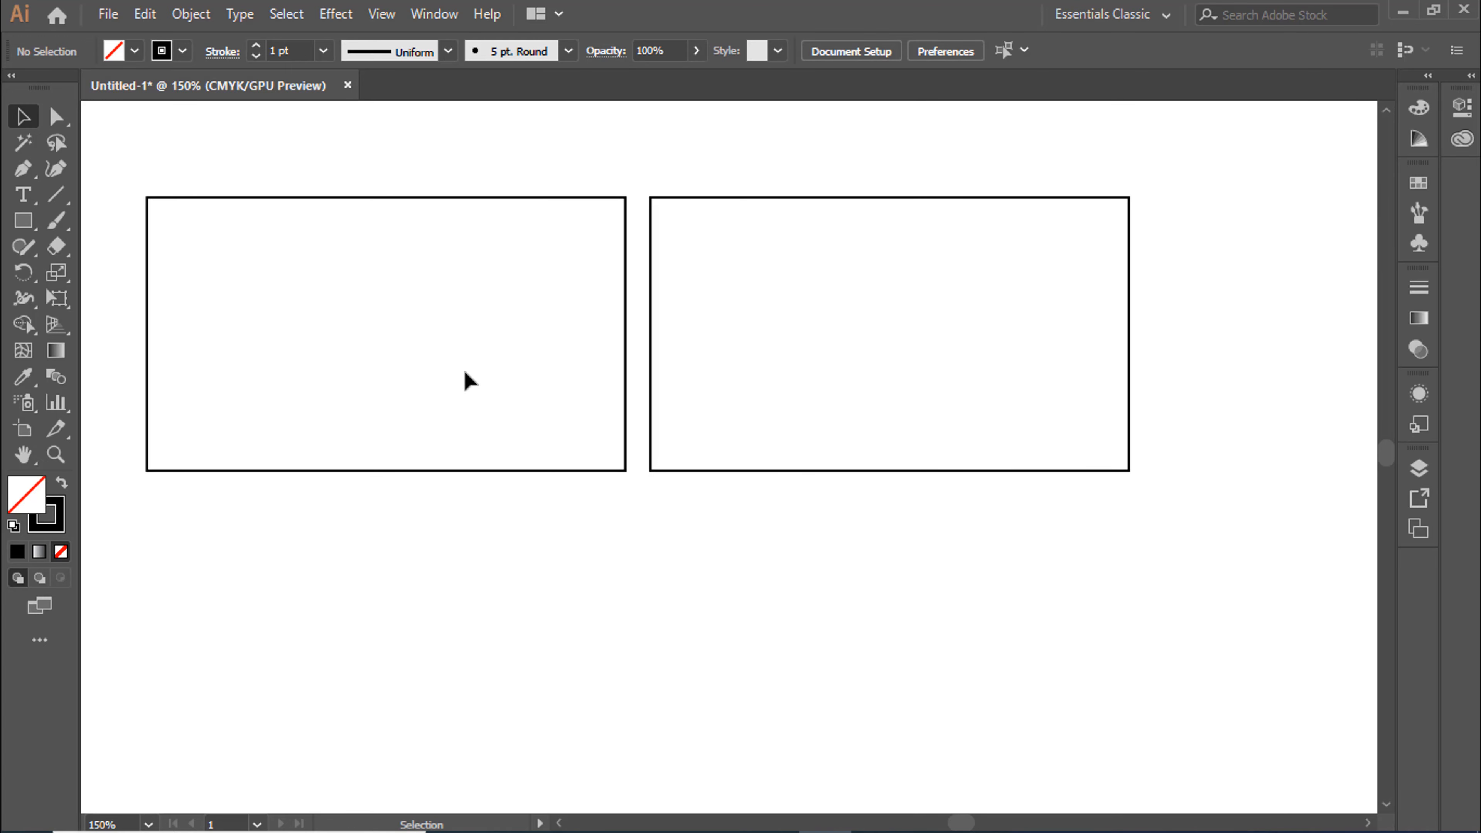
pyautogui.click(23, 221)
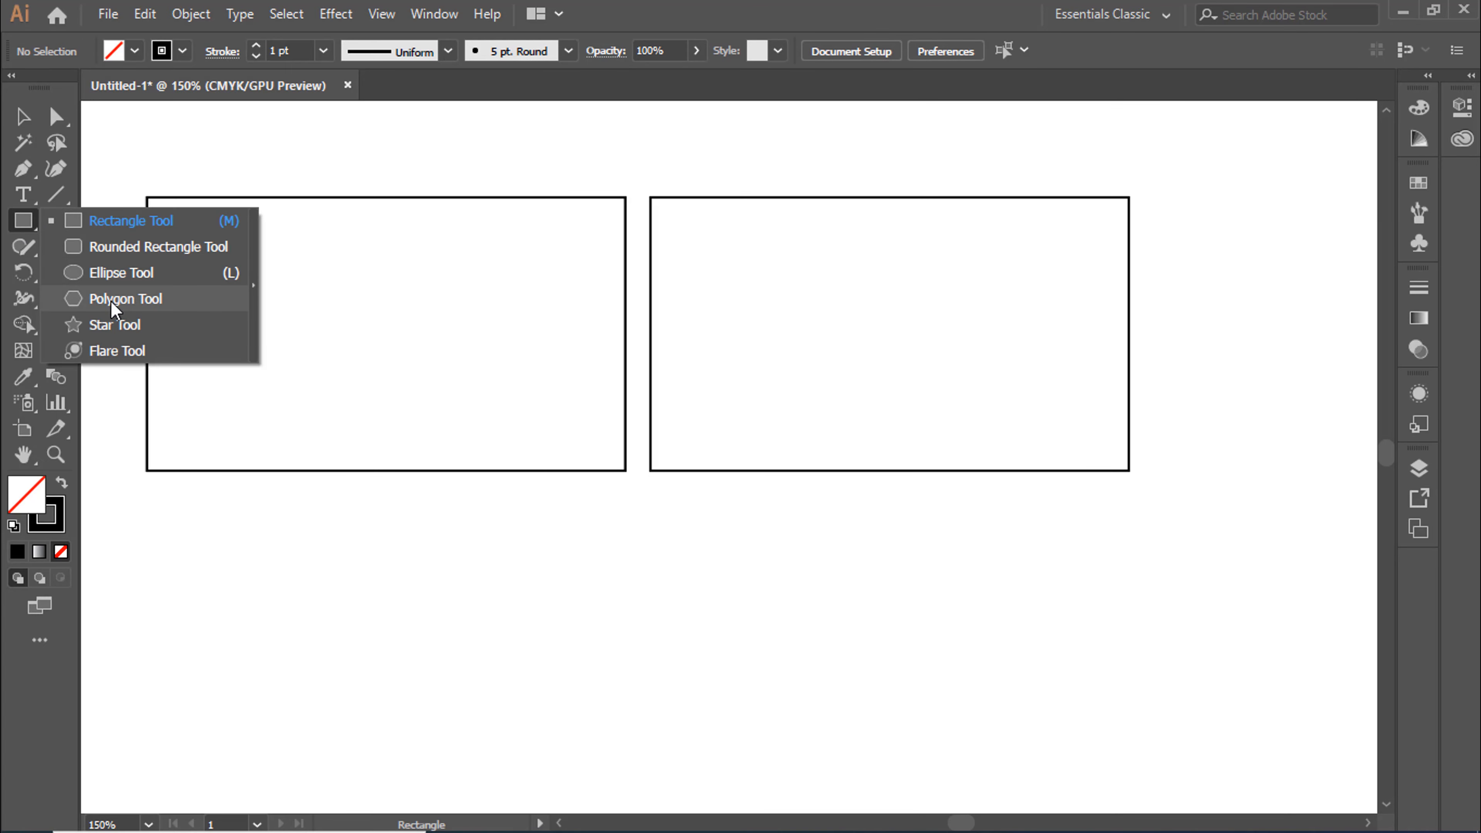
pyautogui.click(208, 300)
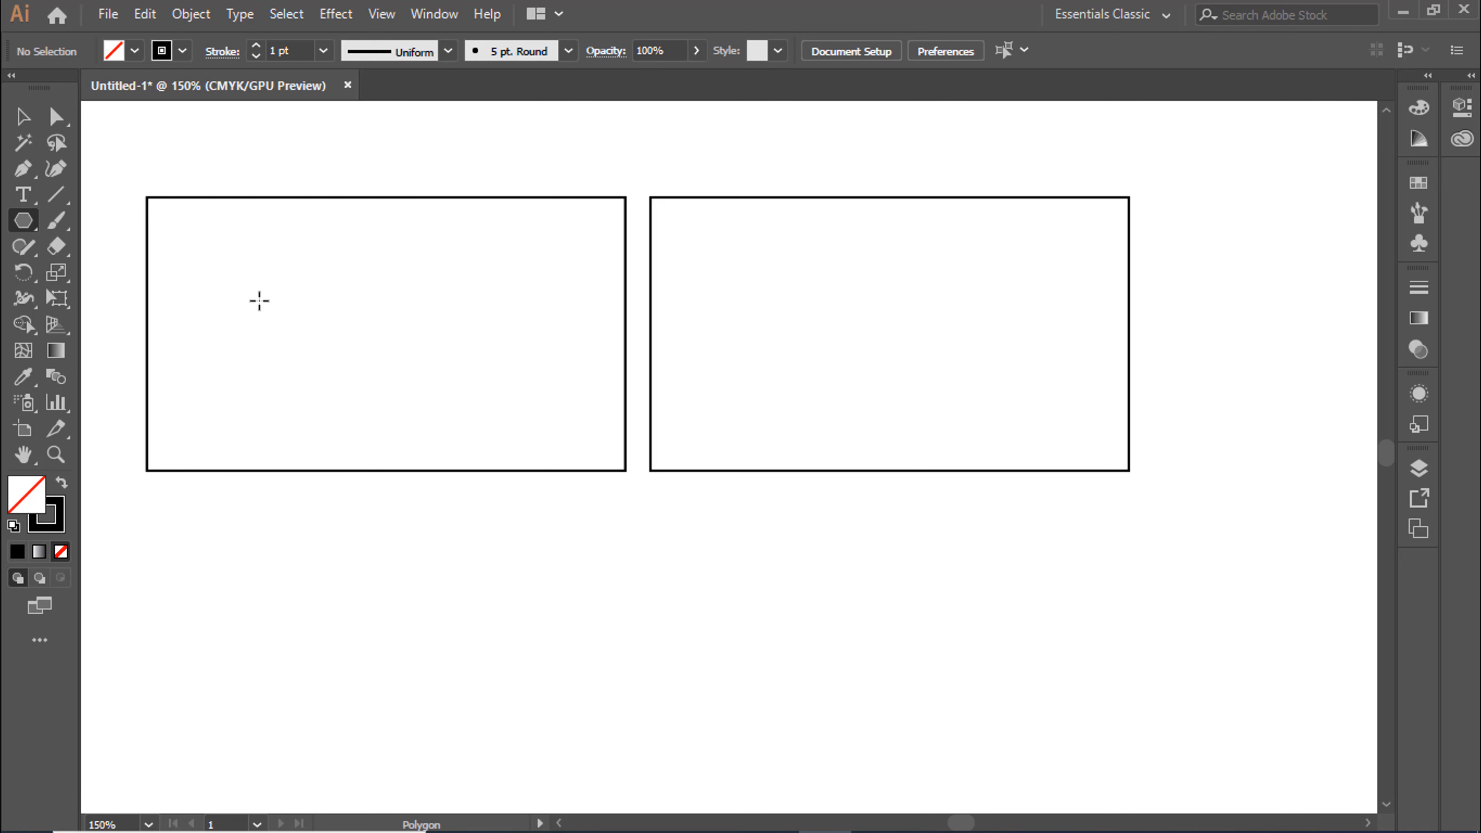
pyautogui.click(259, 301)
pyautogui.click(691, 470)
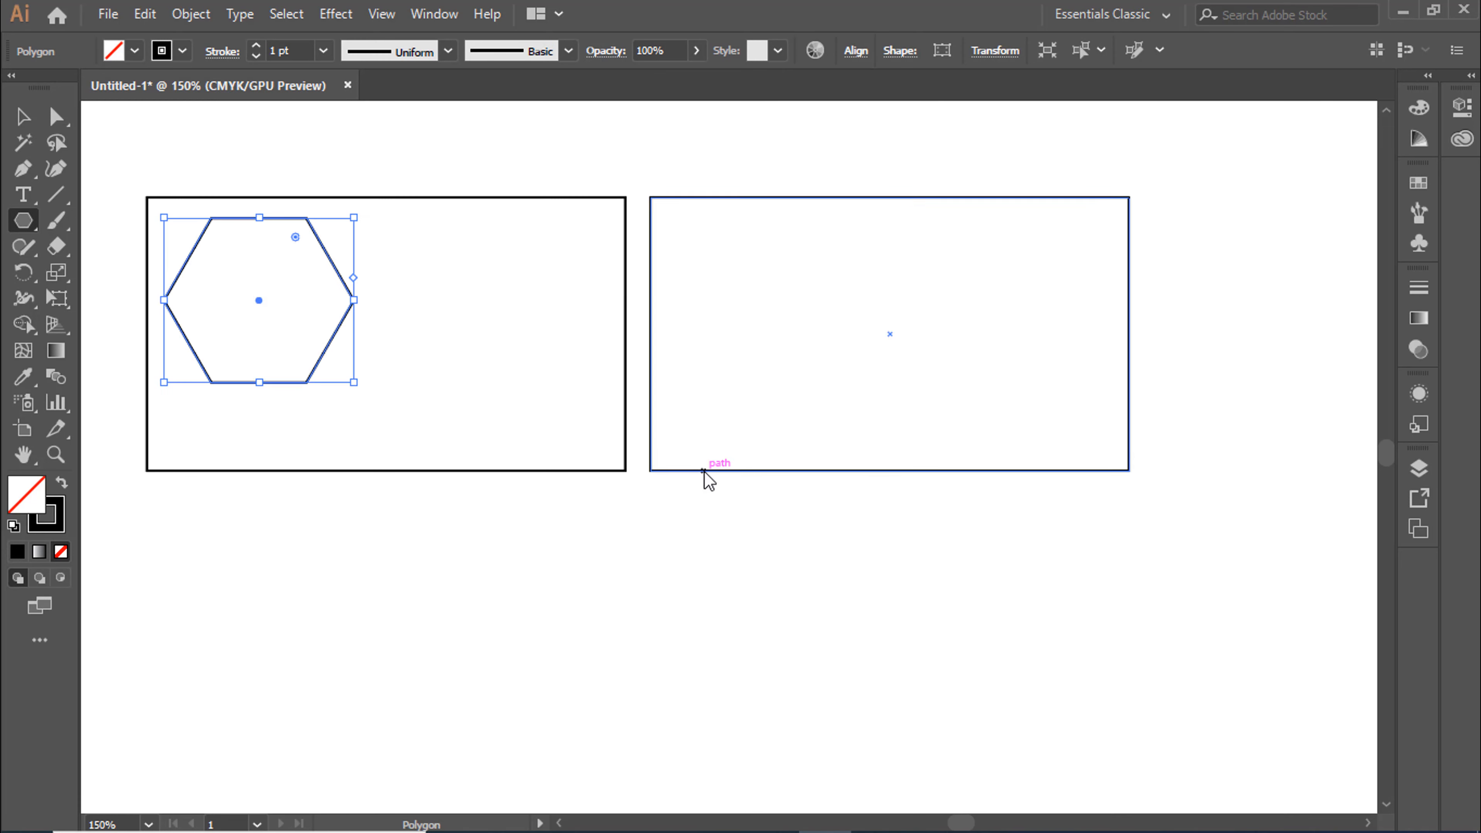
pyautogui.moveTo(354, 383); pyautogui.dragTo(456, 470)
pyautogui.moveTo(164, 218); pyautogui.dragTo(147, 203)
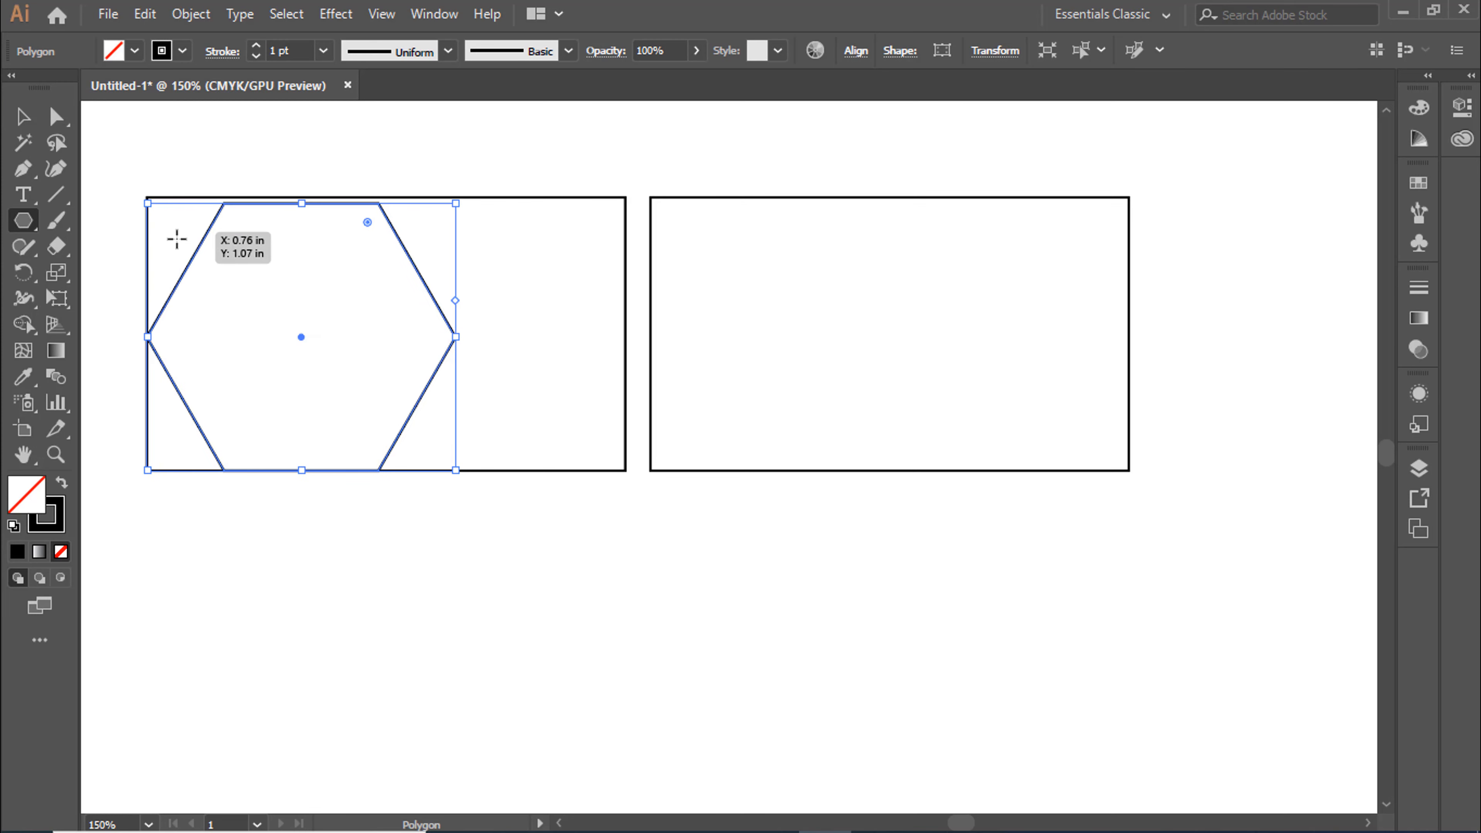
pyautogui.moveTo(455, 204); pyautogui.dragTo(462, 198)
# Center the hexagon and the first rectangle horizontally on each other
pyautogui.press('v')
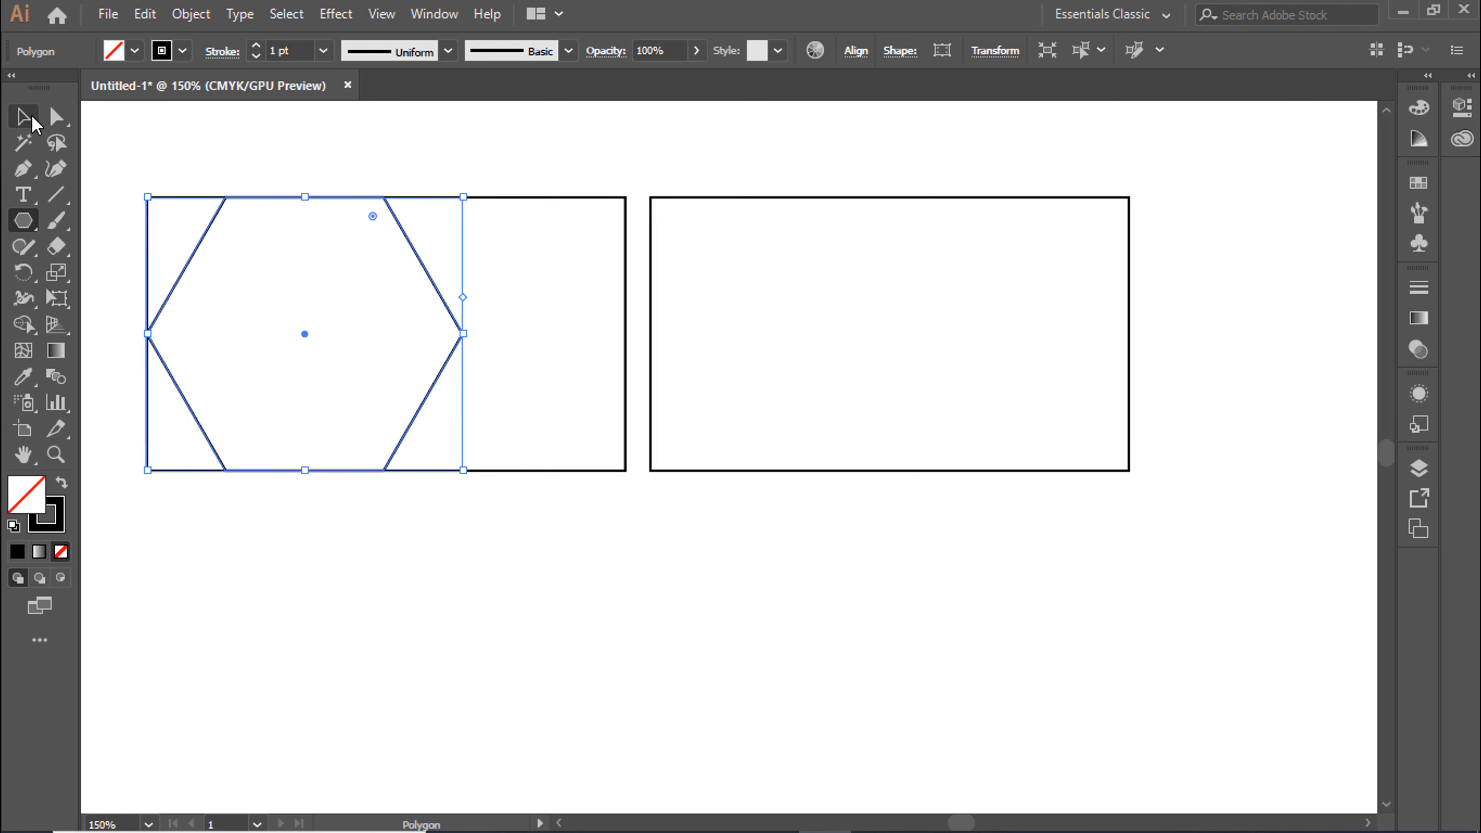
pyautogui.click(215, 192)
pyautogui.moveTo(128, 168); pyautogui.dragTo(513, 366)
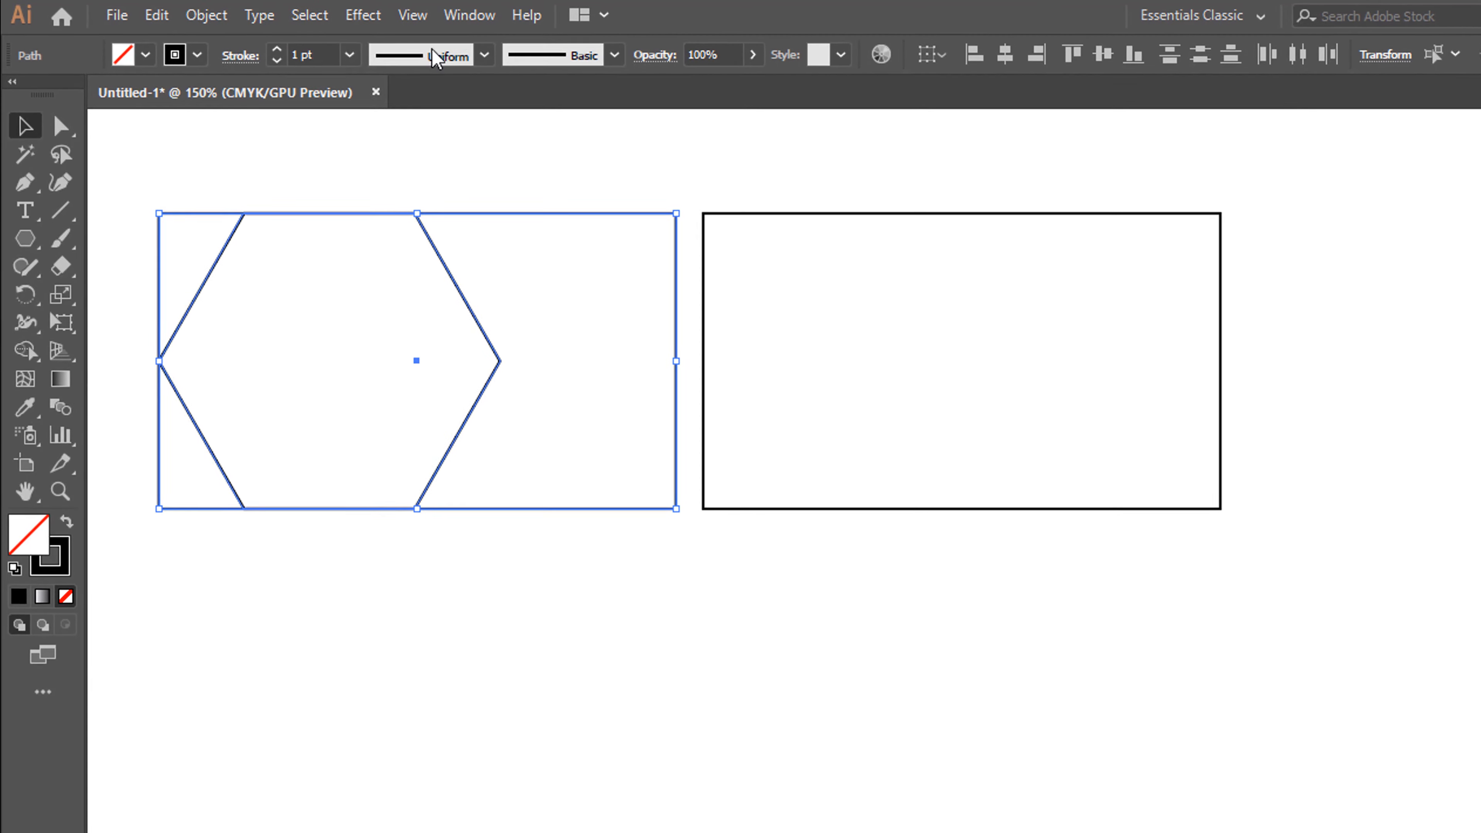
pyautogui.click(444, 16)
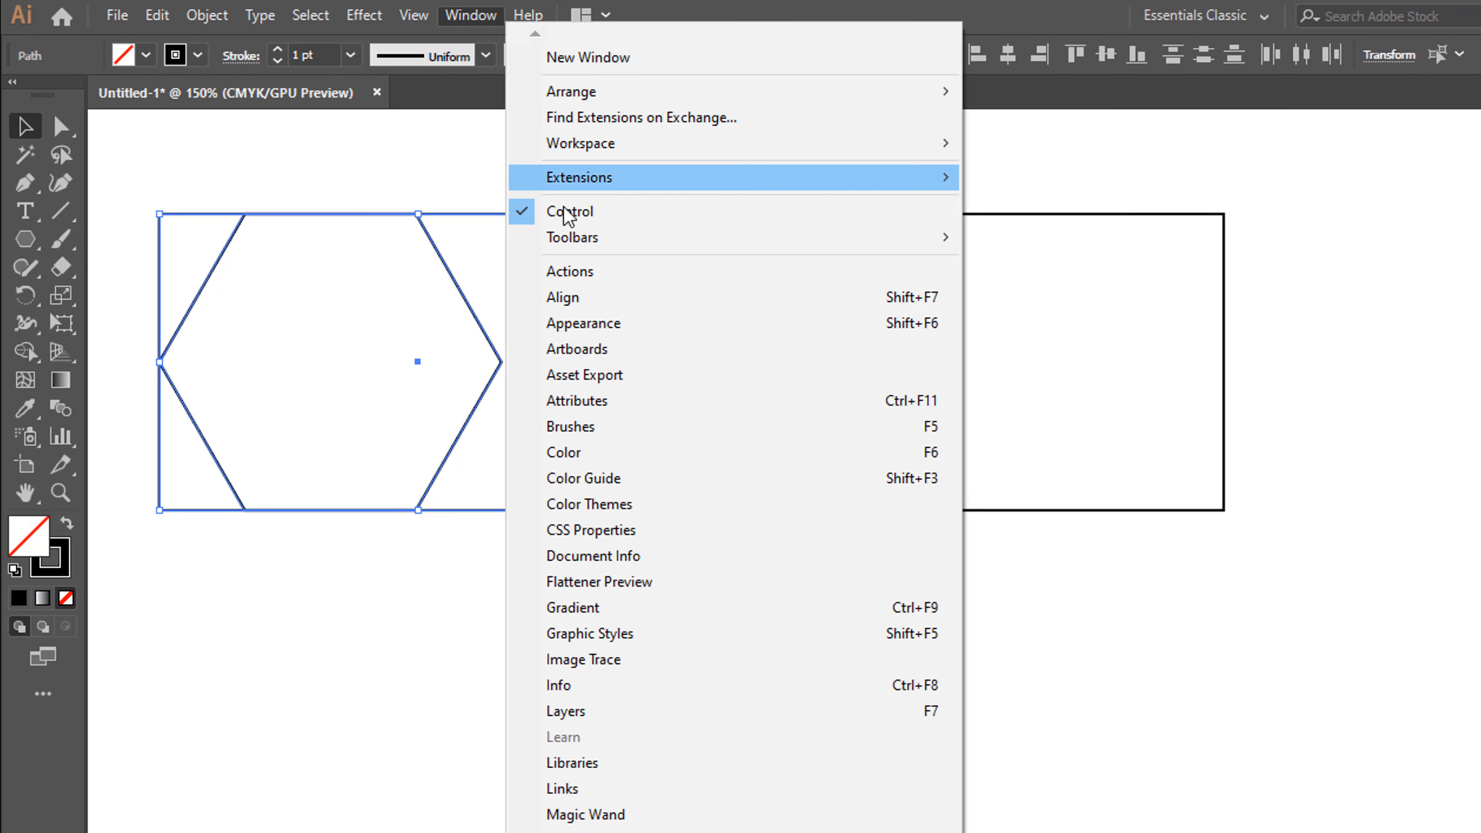
pyautogui.click(949, 301)
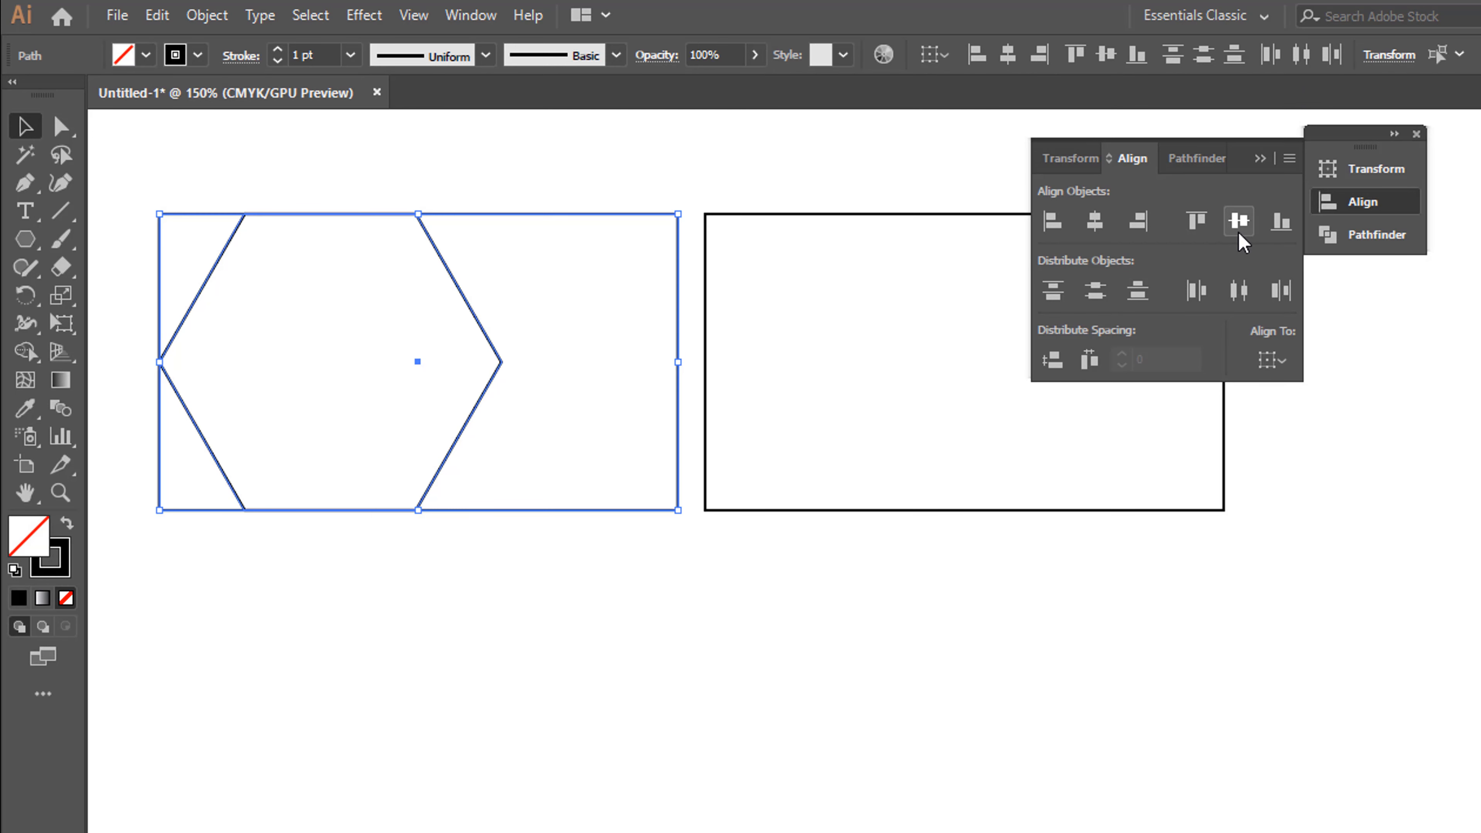
pyautogui.click(1095, 222)
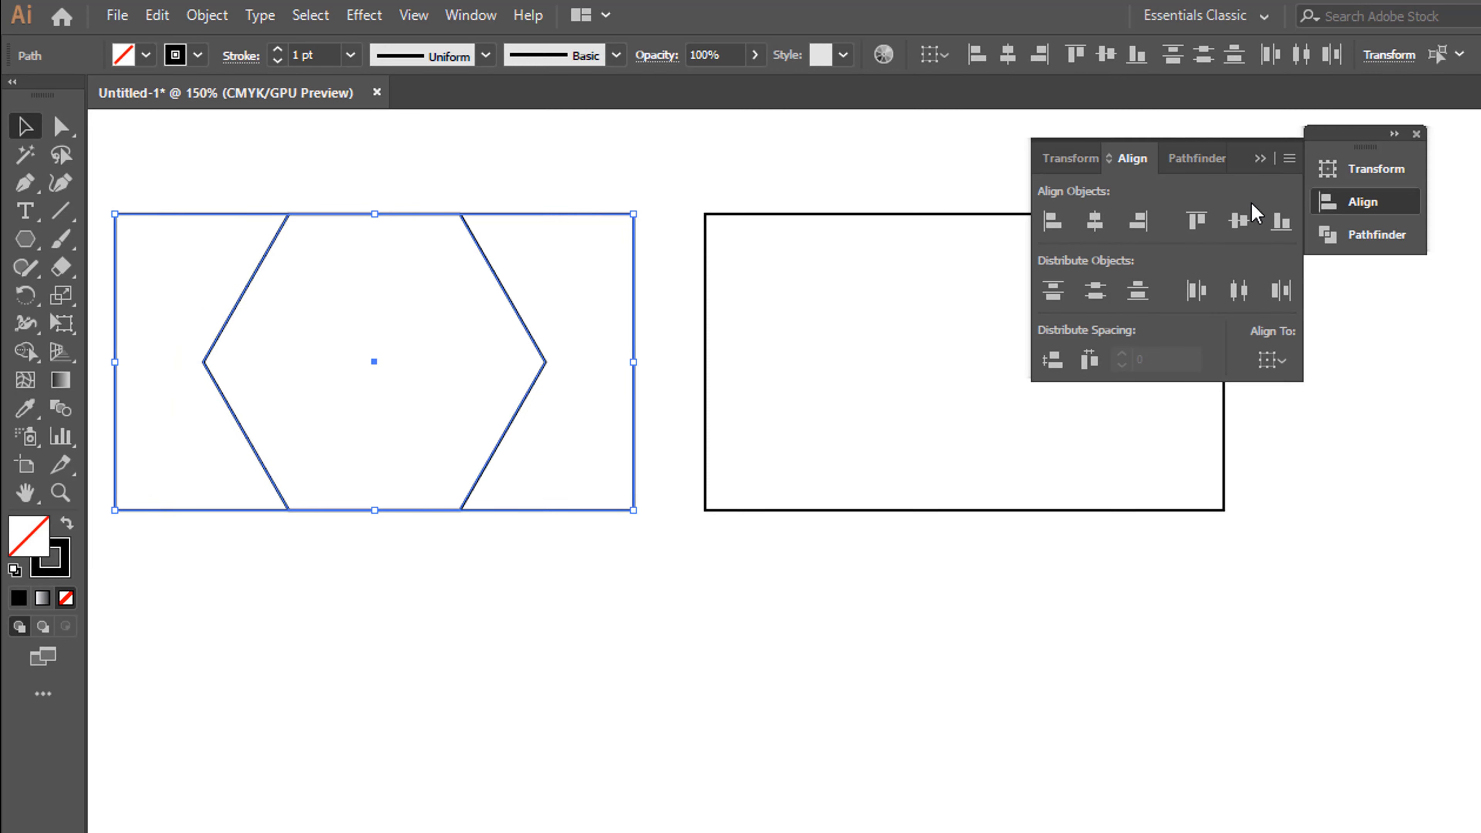
pyautogui.click(1417, 134)
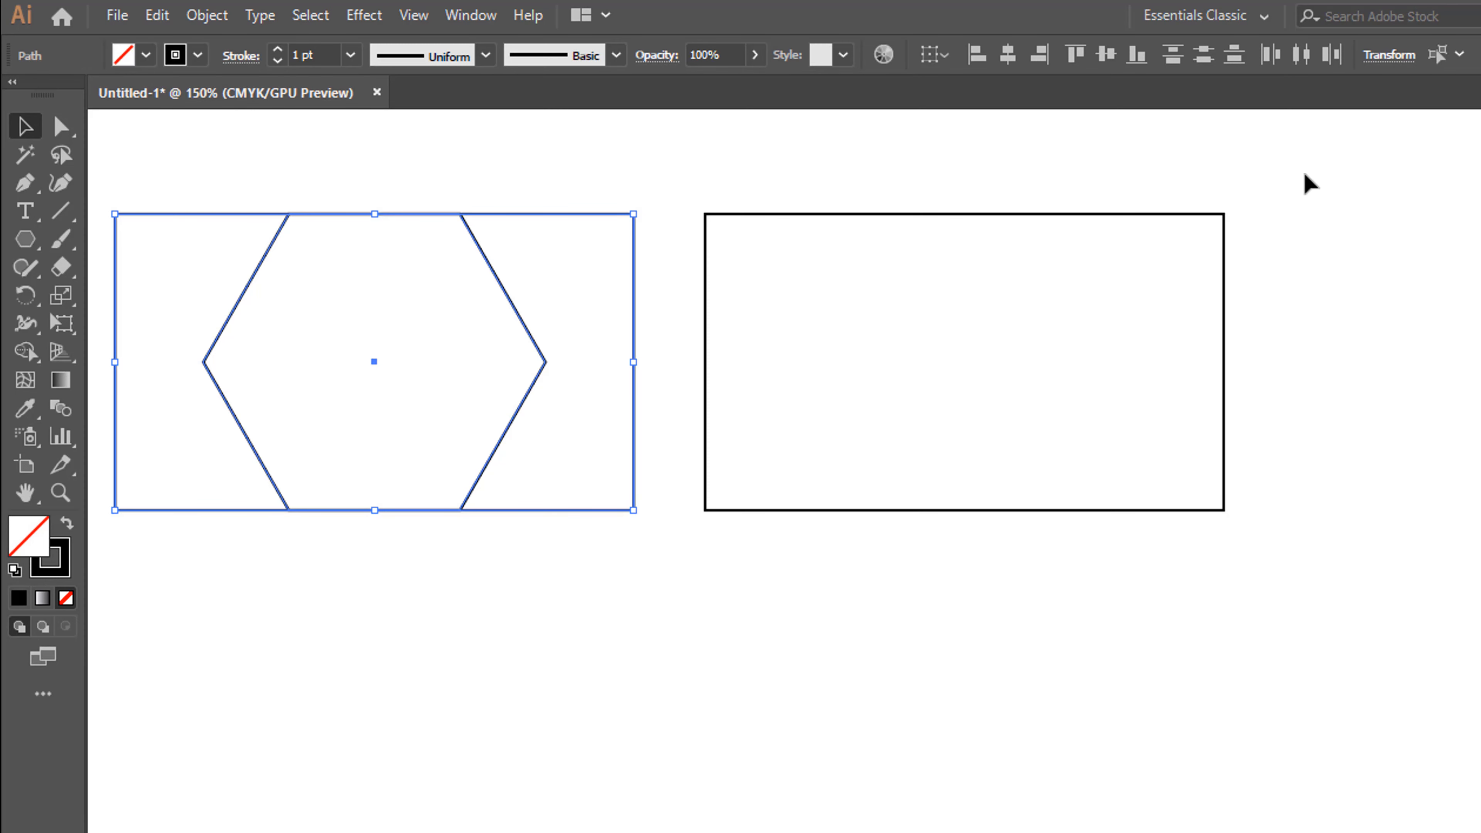
pyautogui.click(727, 172)
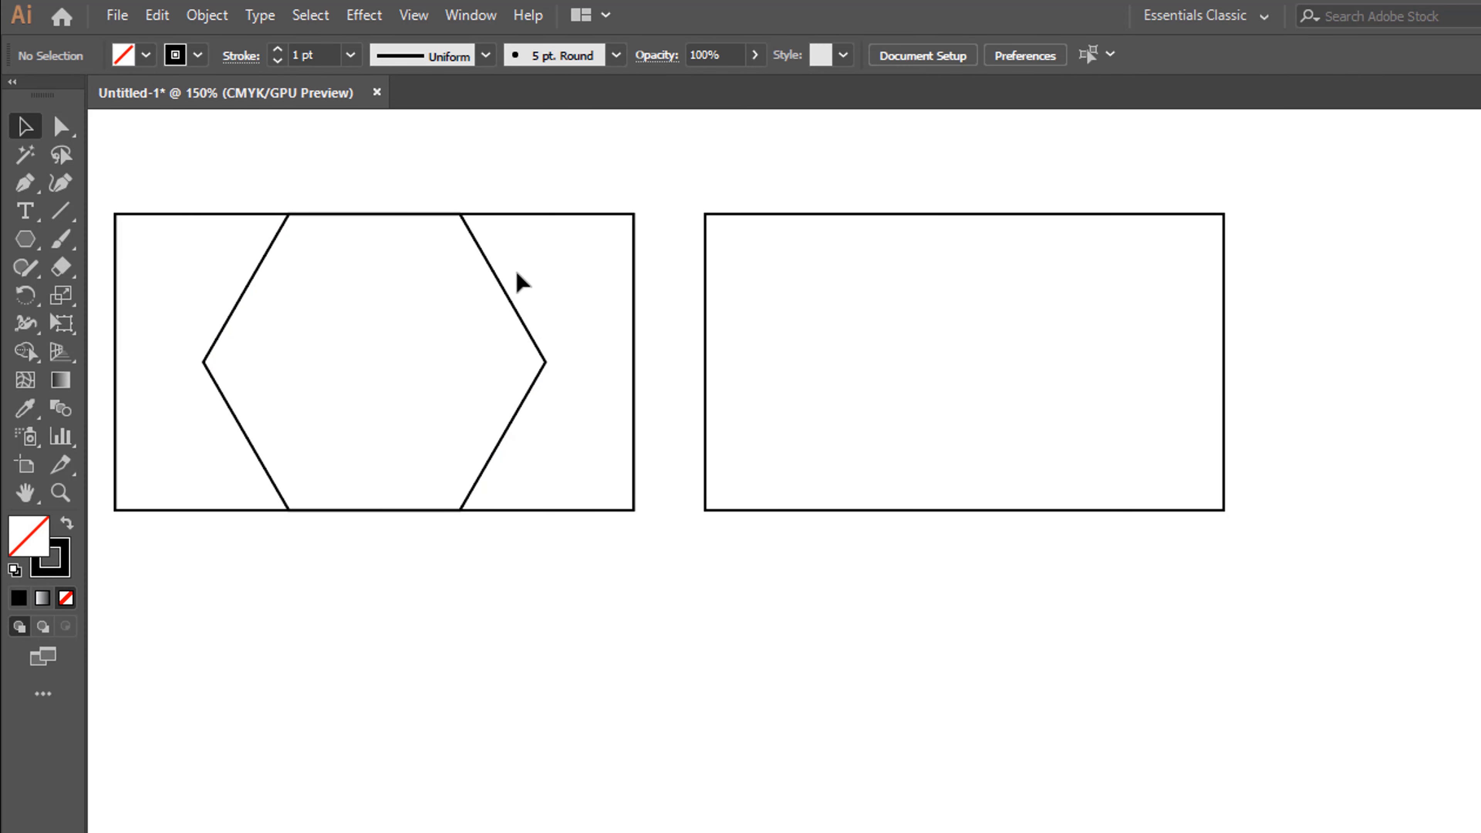
# Duplicate the hexagon straight across so the copy overhangs the second rectangle's right edge
pyautogui.click(504, 287)
pyautogui.press('alt')
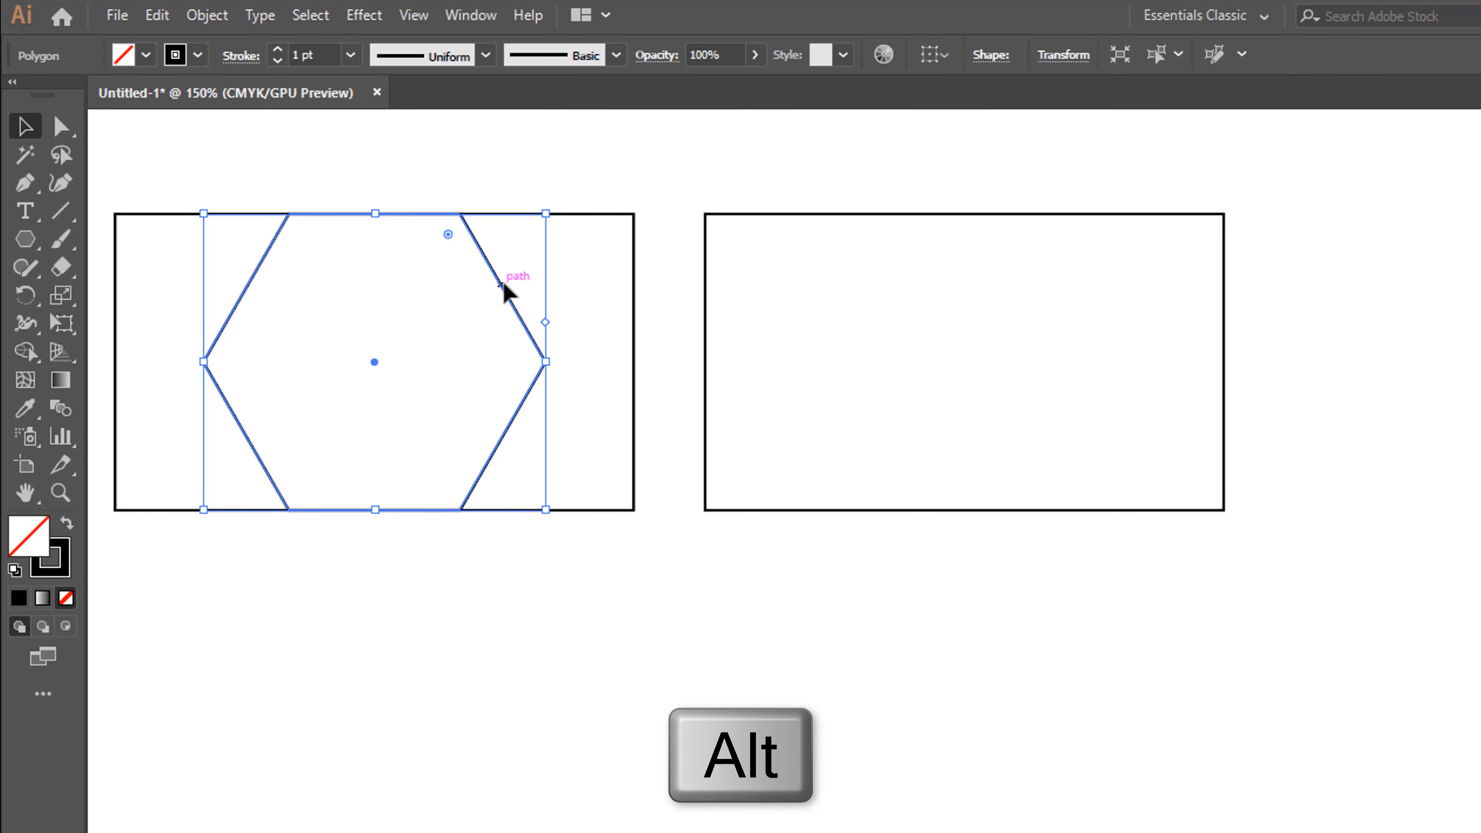
pyautogui.moveTo(502, 281); pyautogui.dragTo(1274, 292)
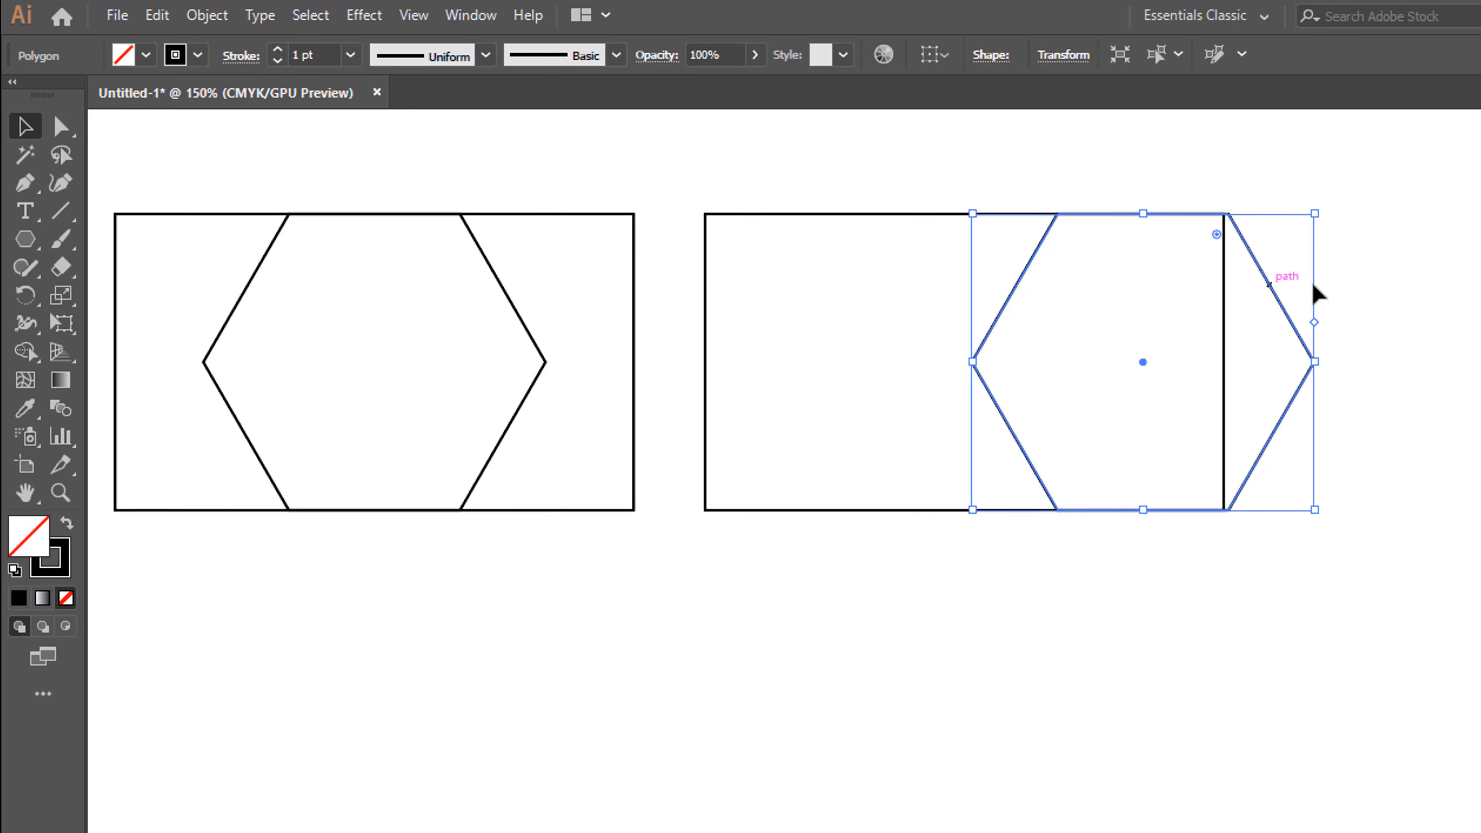
pyautogui.click(1344, 307)
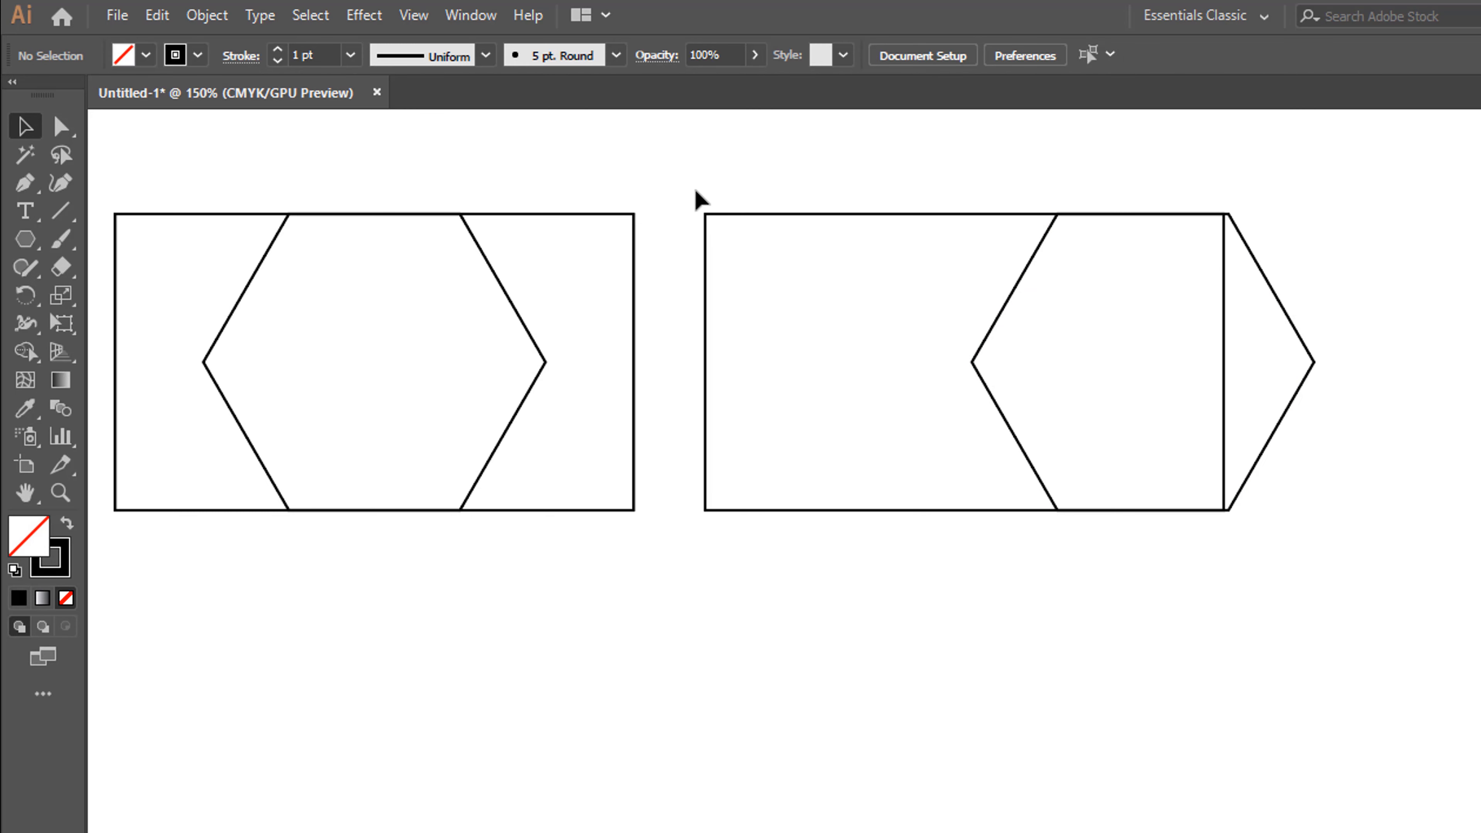
# Remove the part of the copied hexagon outside the second rectangle with the Shape Builder tool
pyautogui.moveTo(819, 269); pyautogui.dragTo(1338, 549)
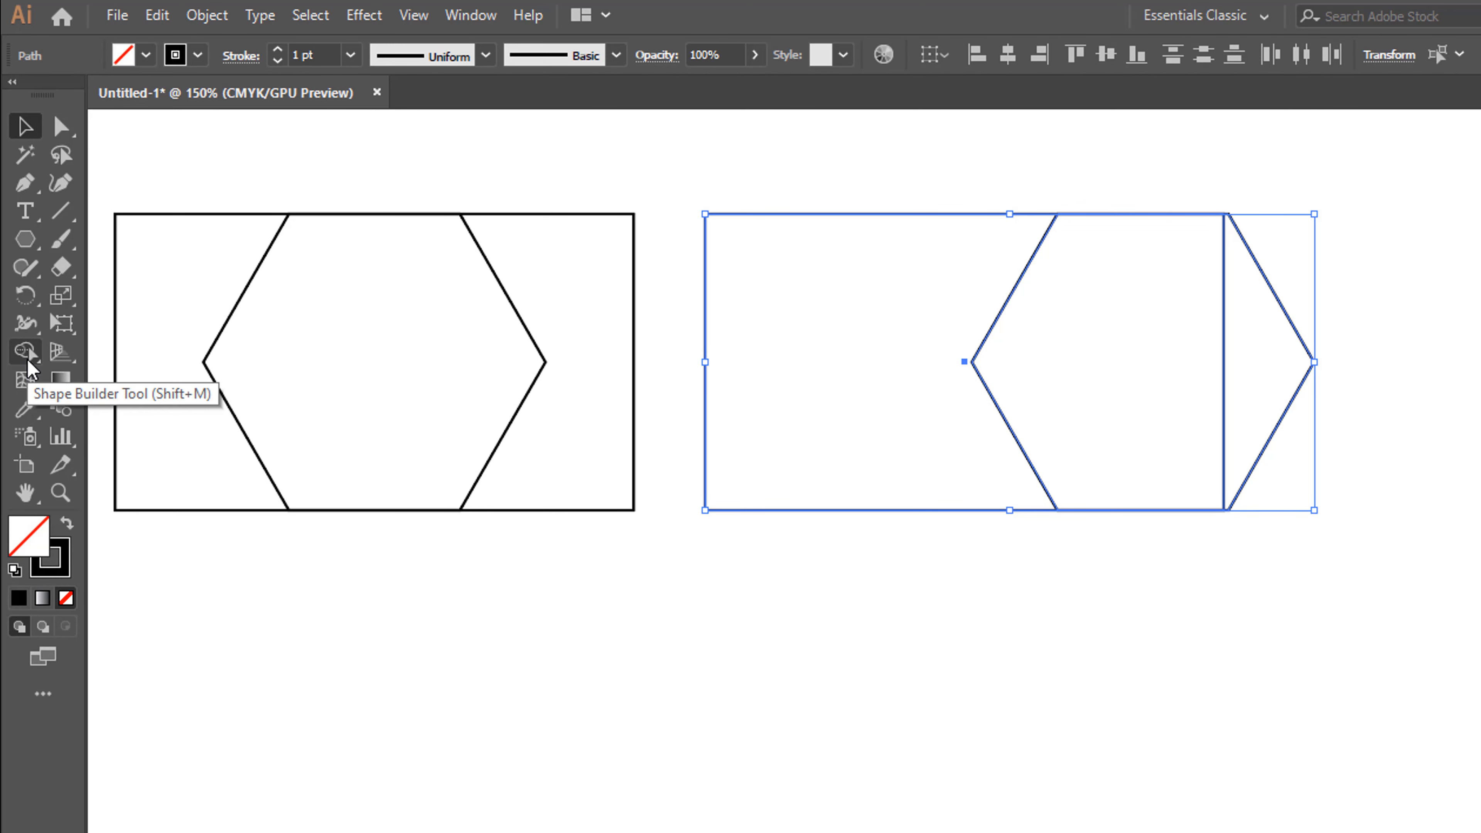
pyautogui.click(27, 363)
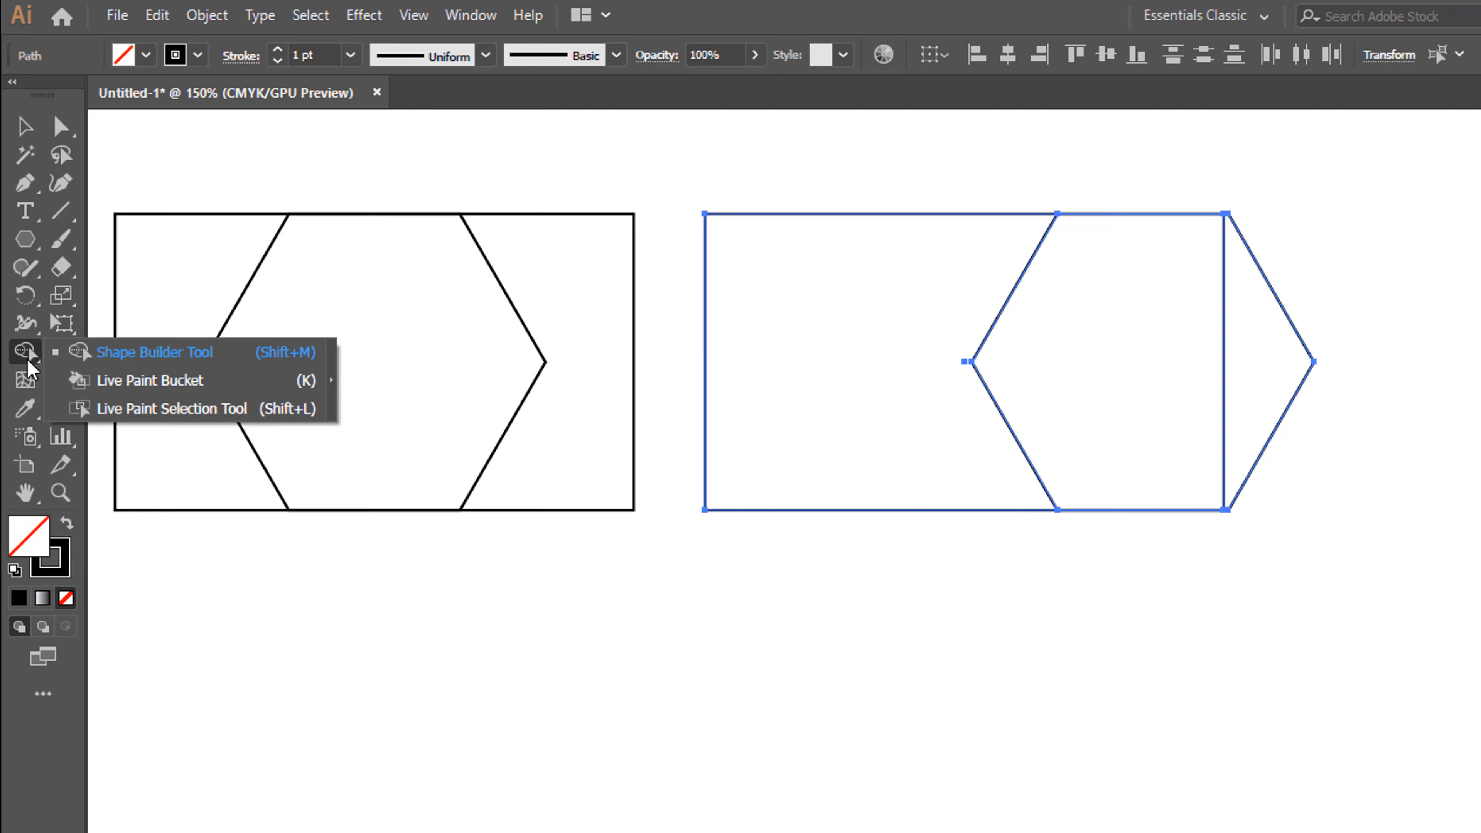
pyautogui.click(317, 357)
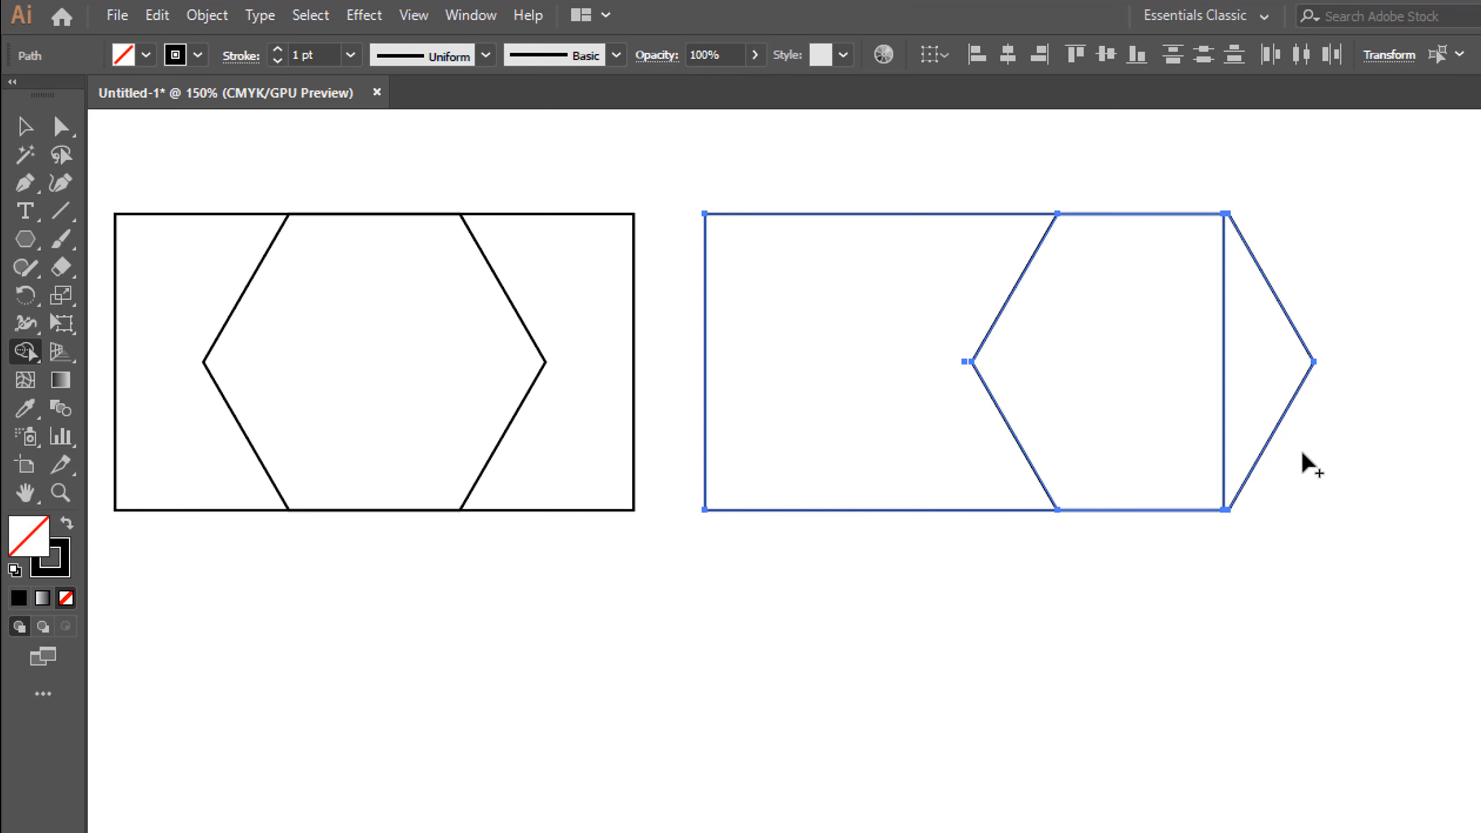
pyautogui.press('alt')
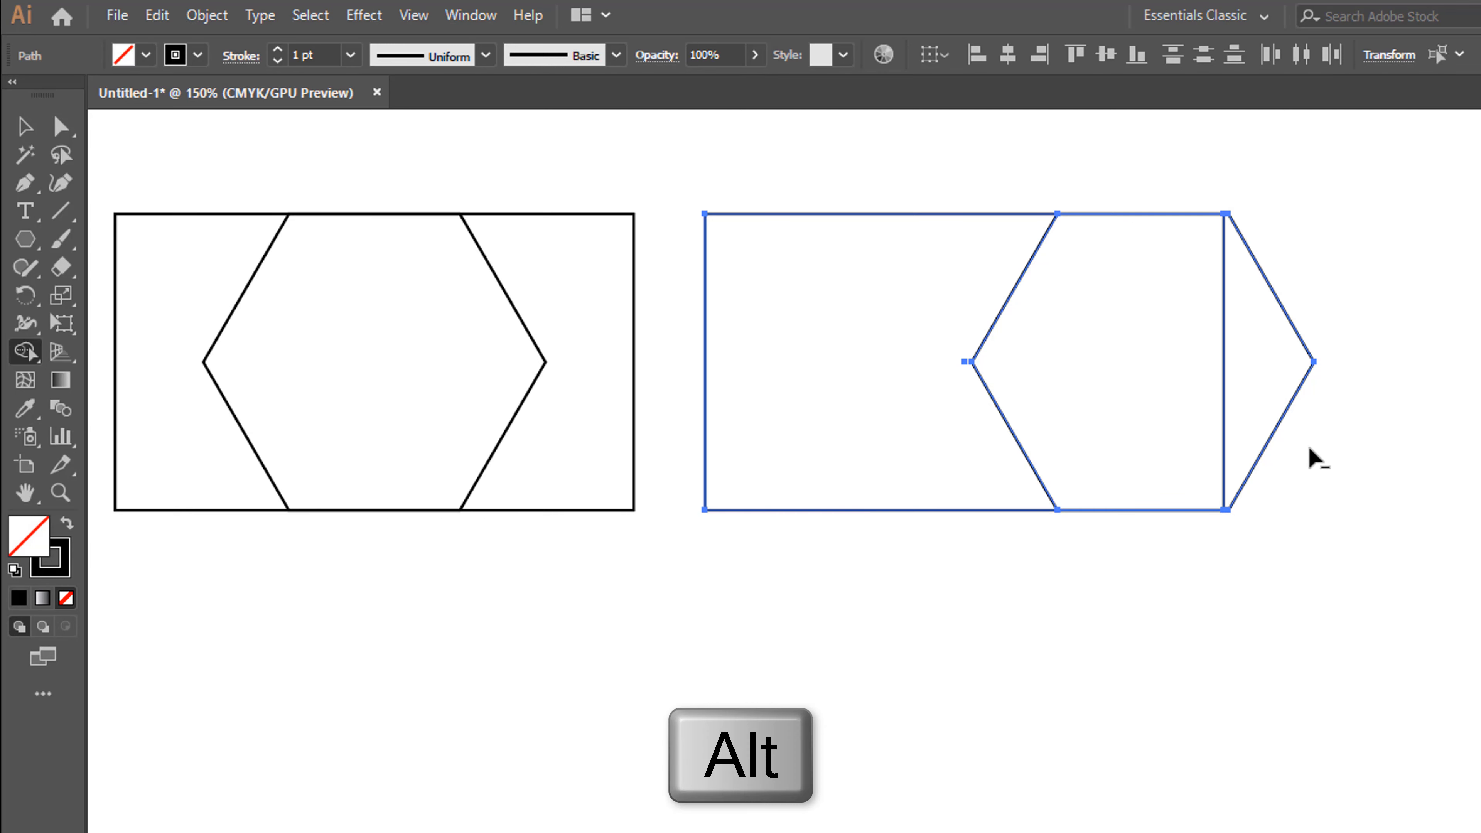
pyautogui.moveTo(1291, 419); pyautogui.dragTo(1274, 387)
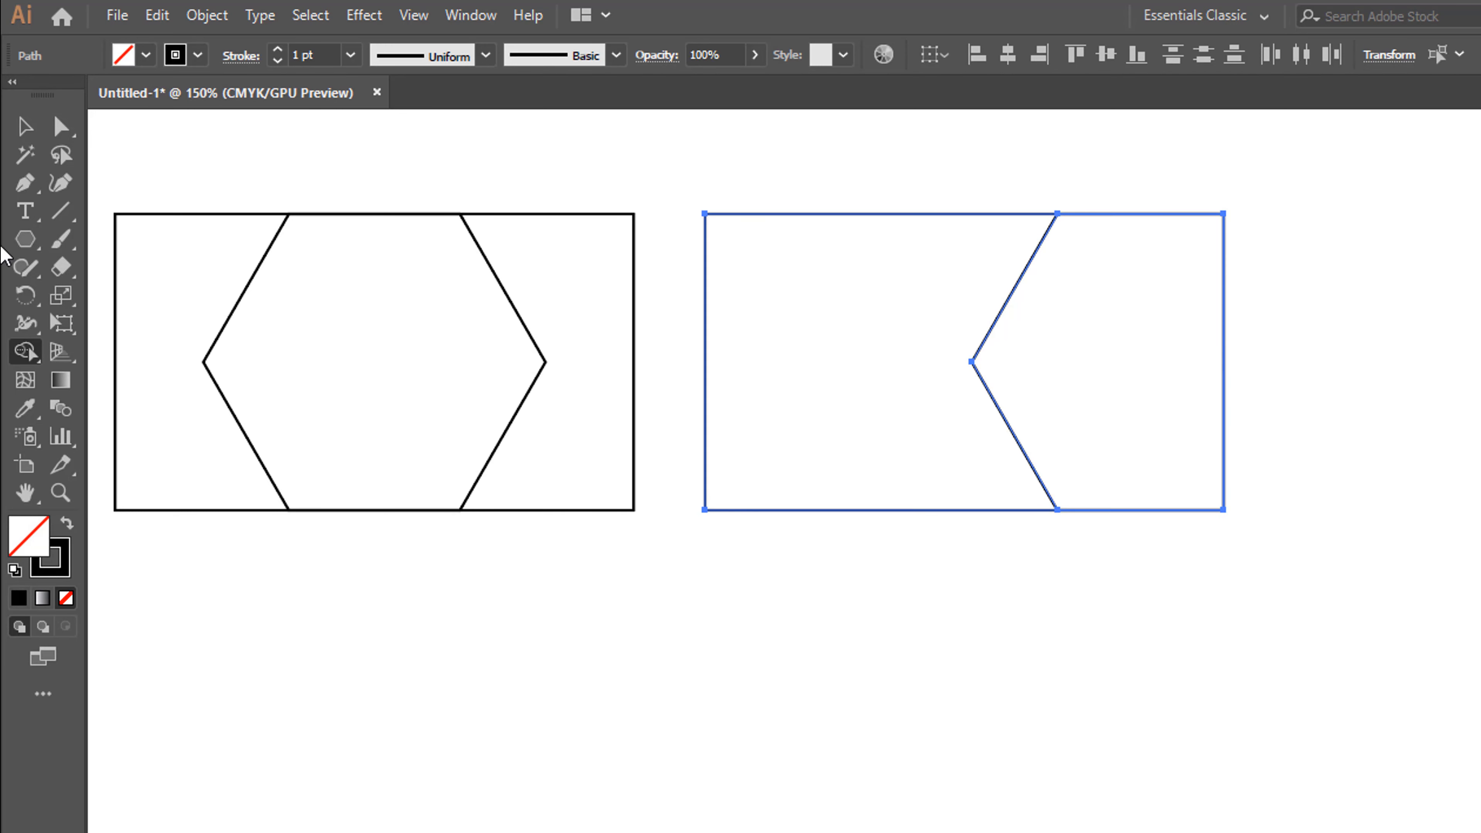
pyautogui.click(22, 131)
pyautogui.click(853, 309)
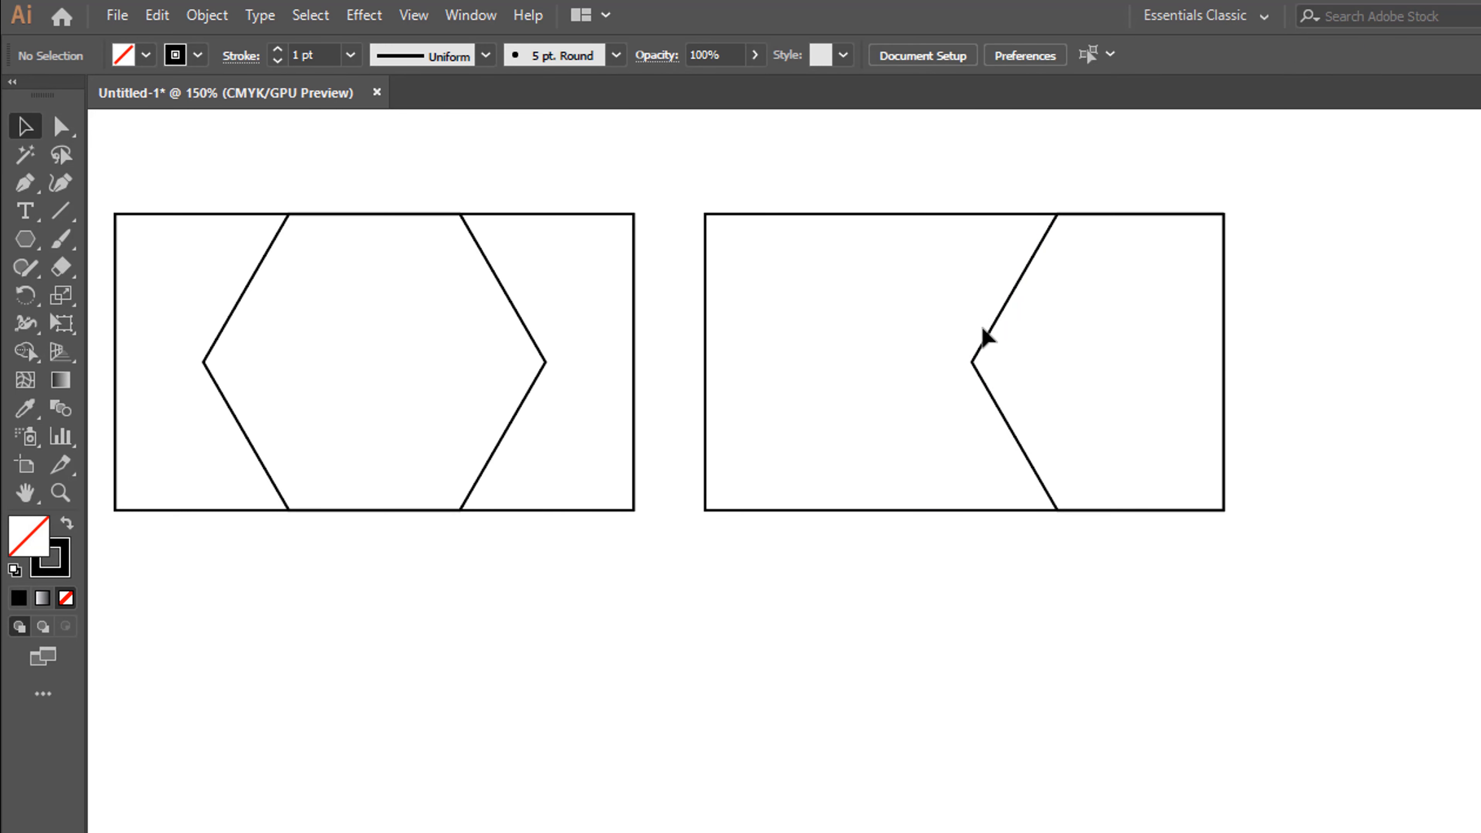
# Fill the cropped hexagon in the second rectangle with a dark grey swatch and remove its stroke
pyautogui.click(1078, 417)
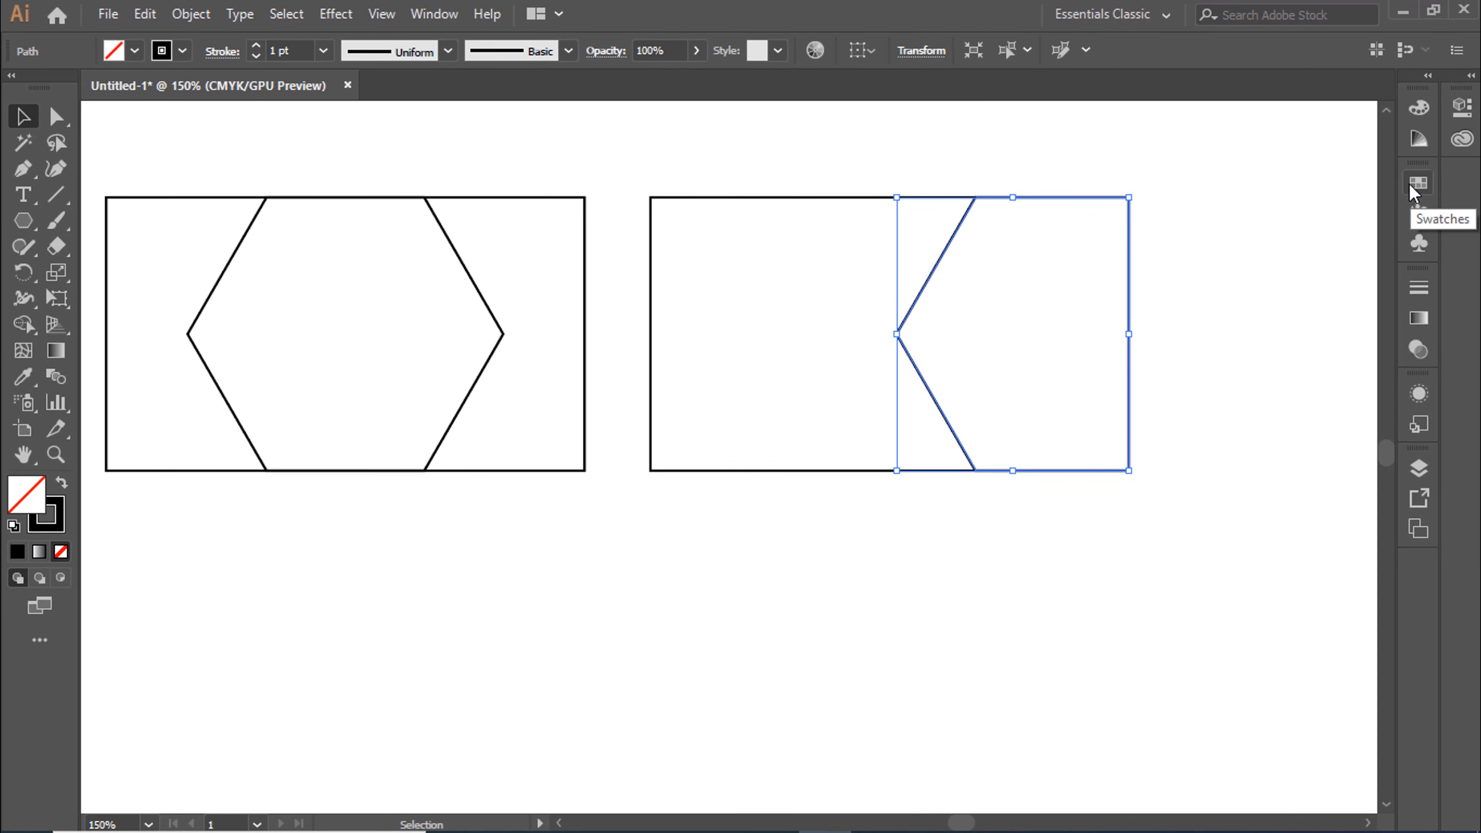
pyautogui.click(433, 14)
pyautogui.moveTo(494, 821)
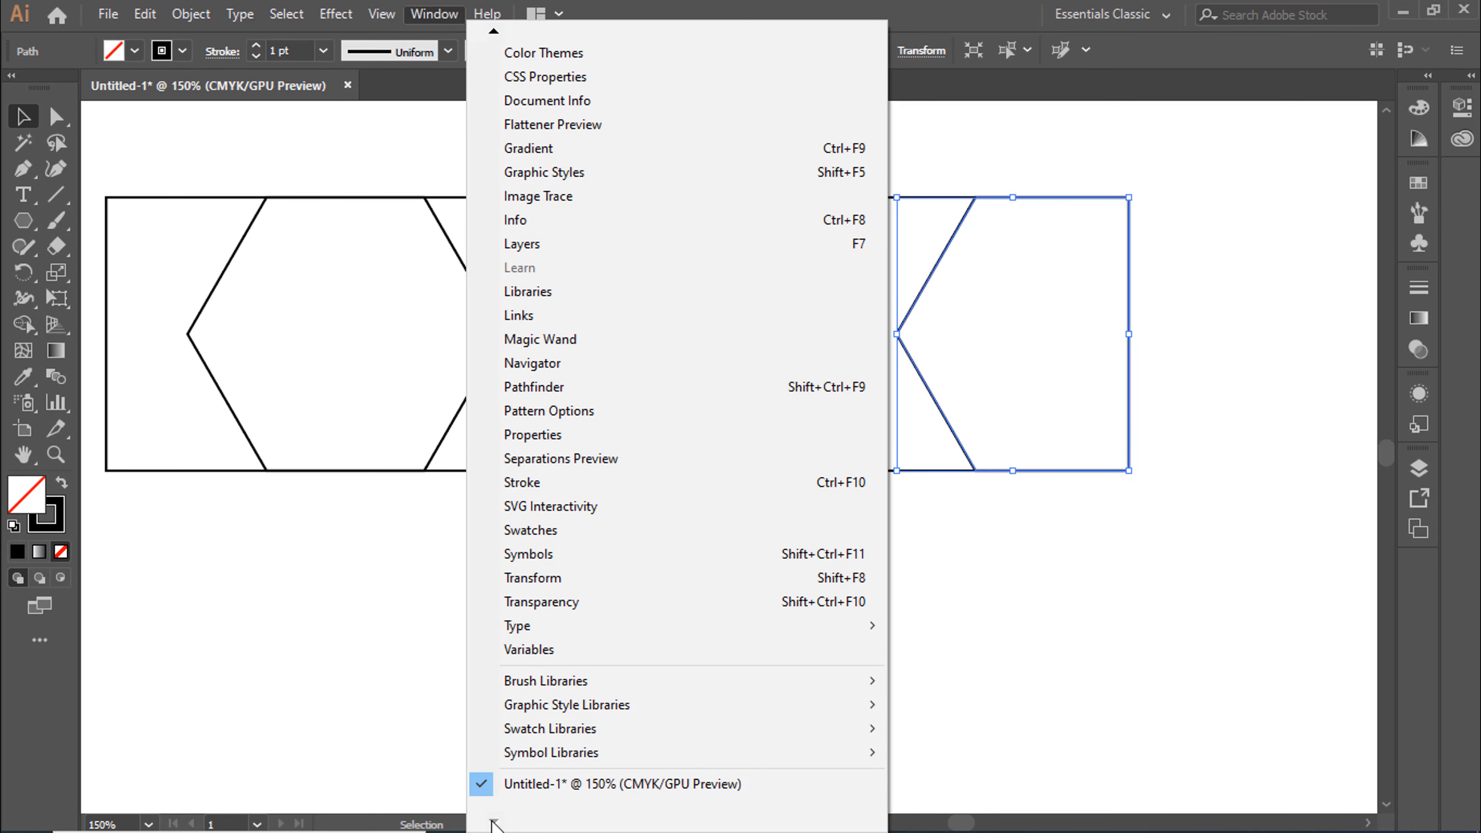
pyautogui.click(689, 530)
pyautogui.click(1180, 304)
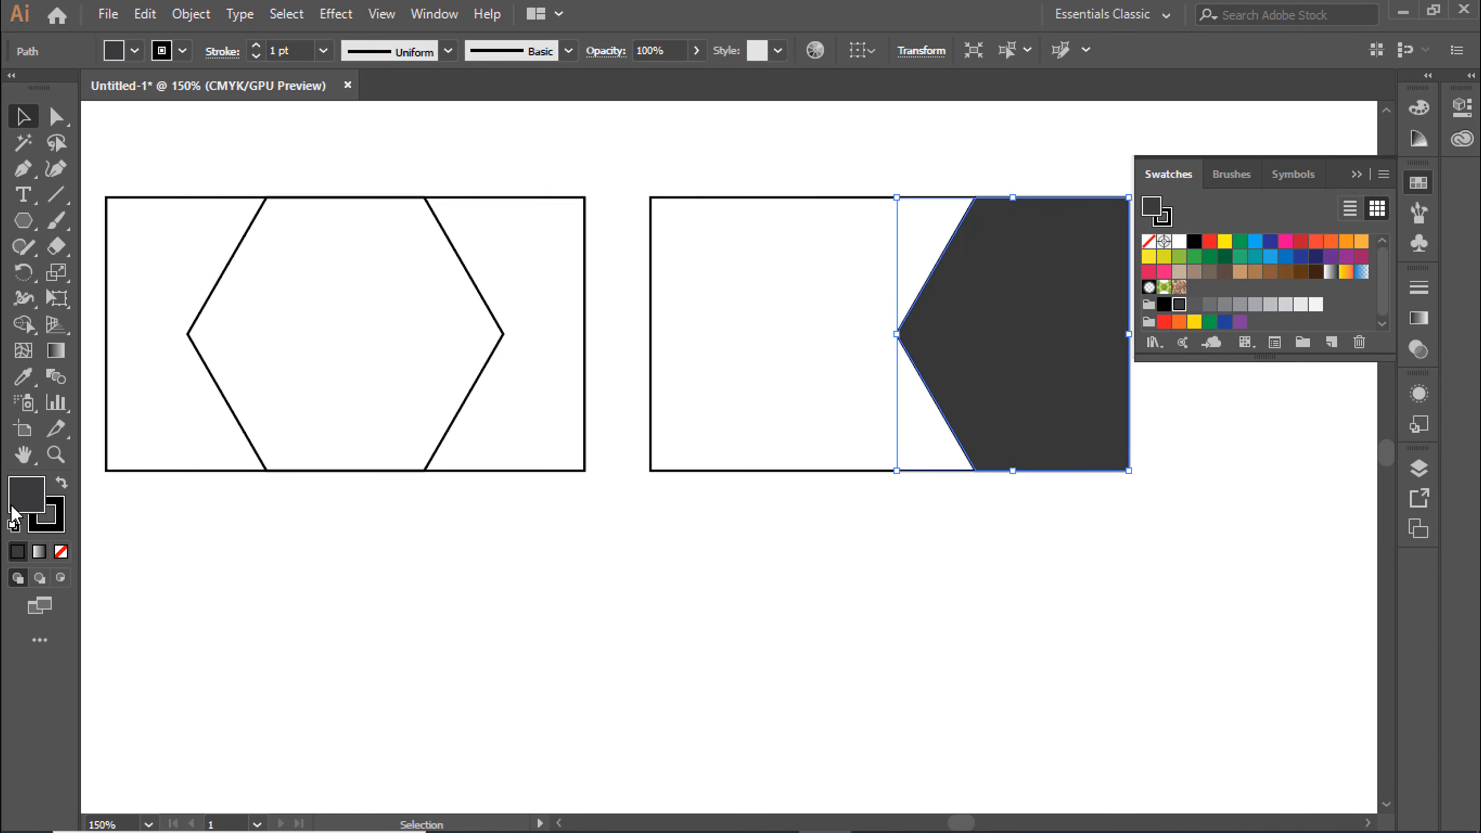
pyautogui.click(56, 526)
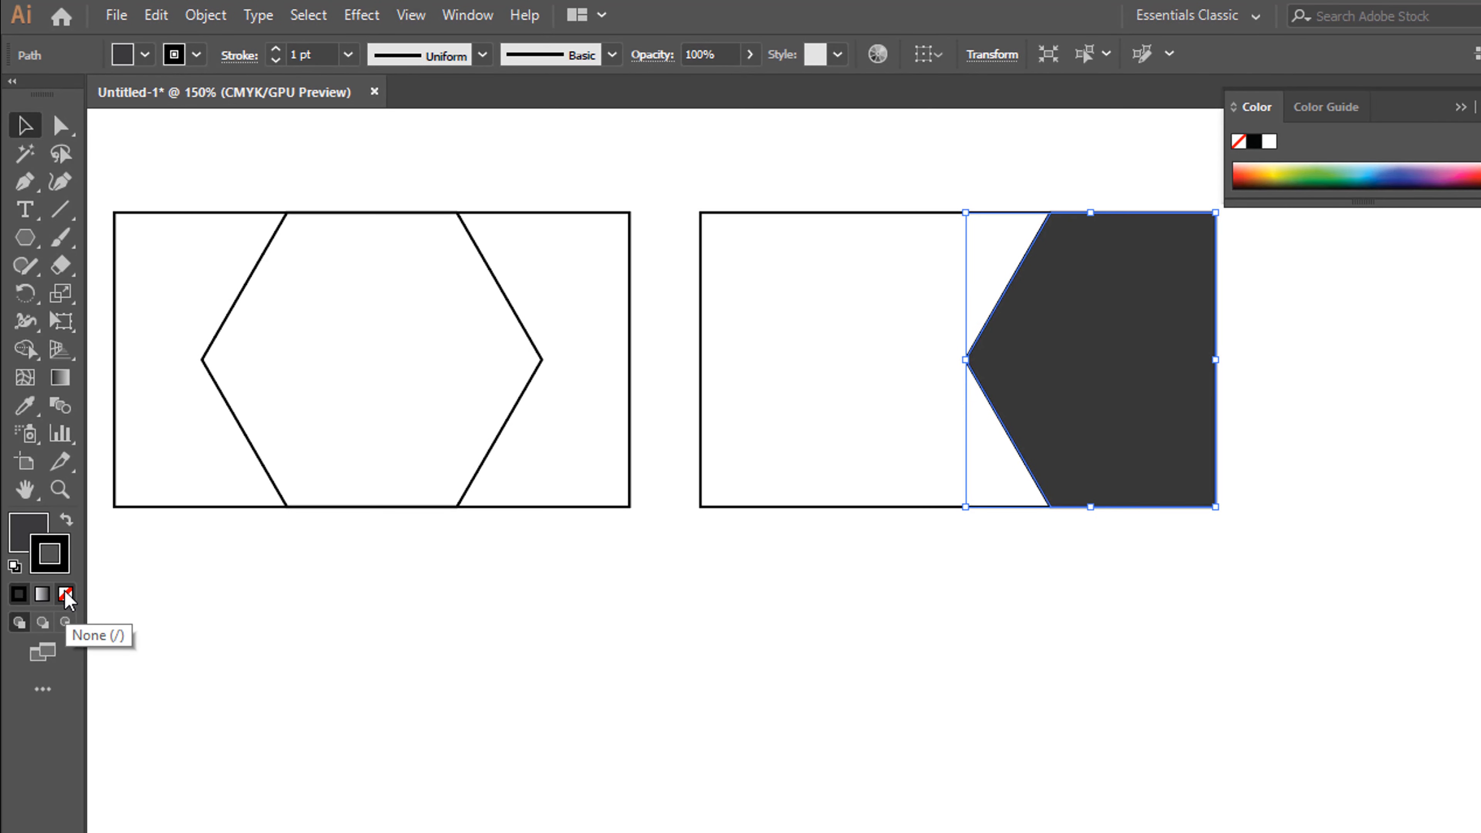
pyautogui.click(66, 595)
# Set the cropped hexagon's fill color to #414042 and deselect it
pyautogui.click(21, 538)
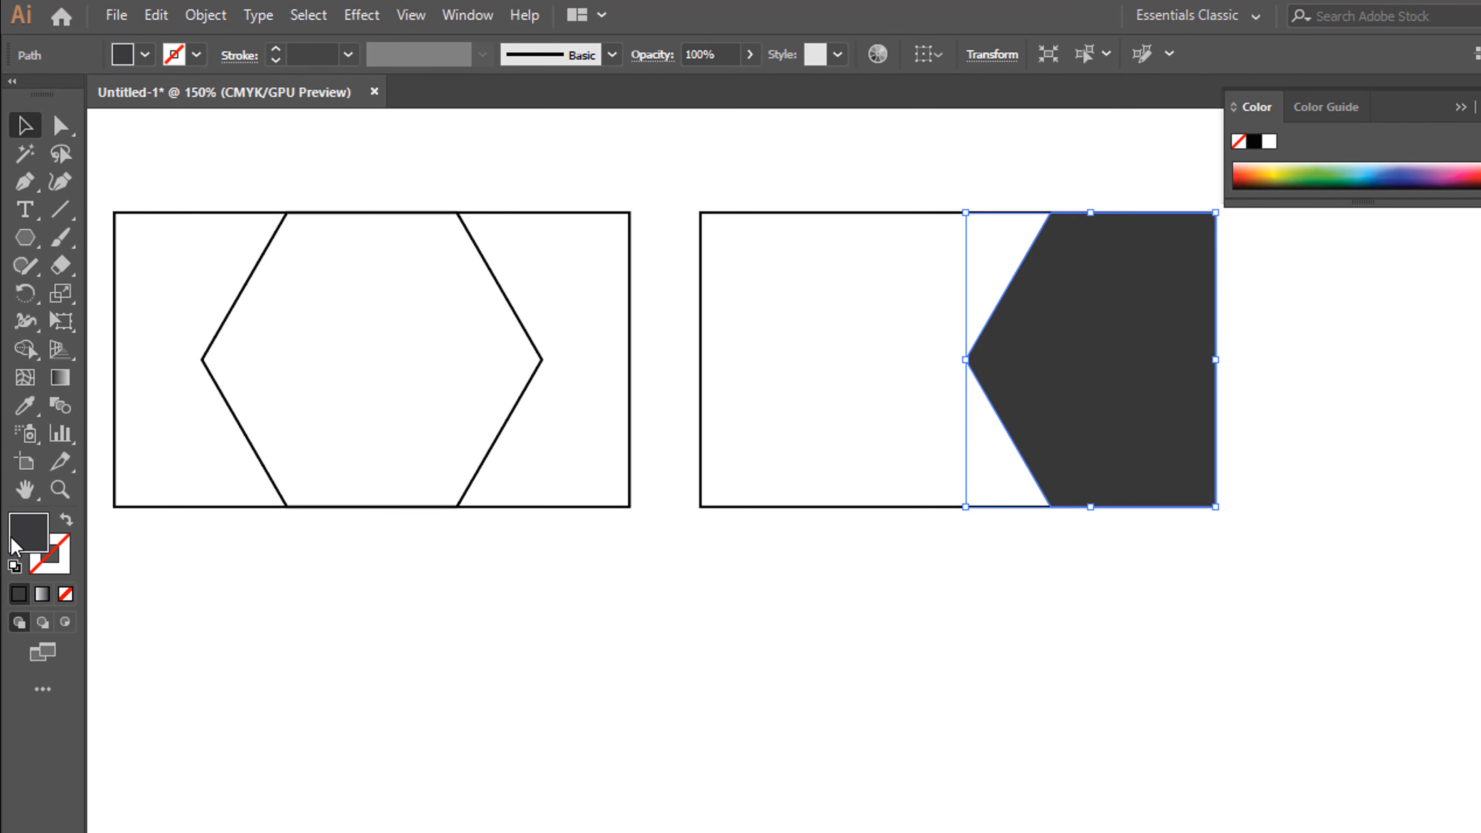
pyautogui.doubleClick(21, 538)
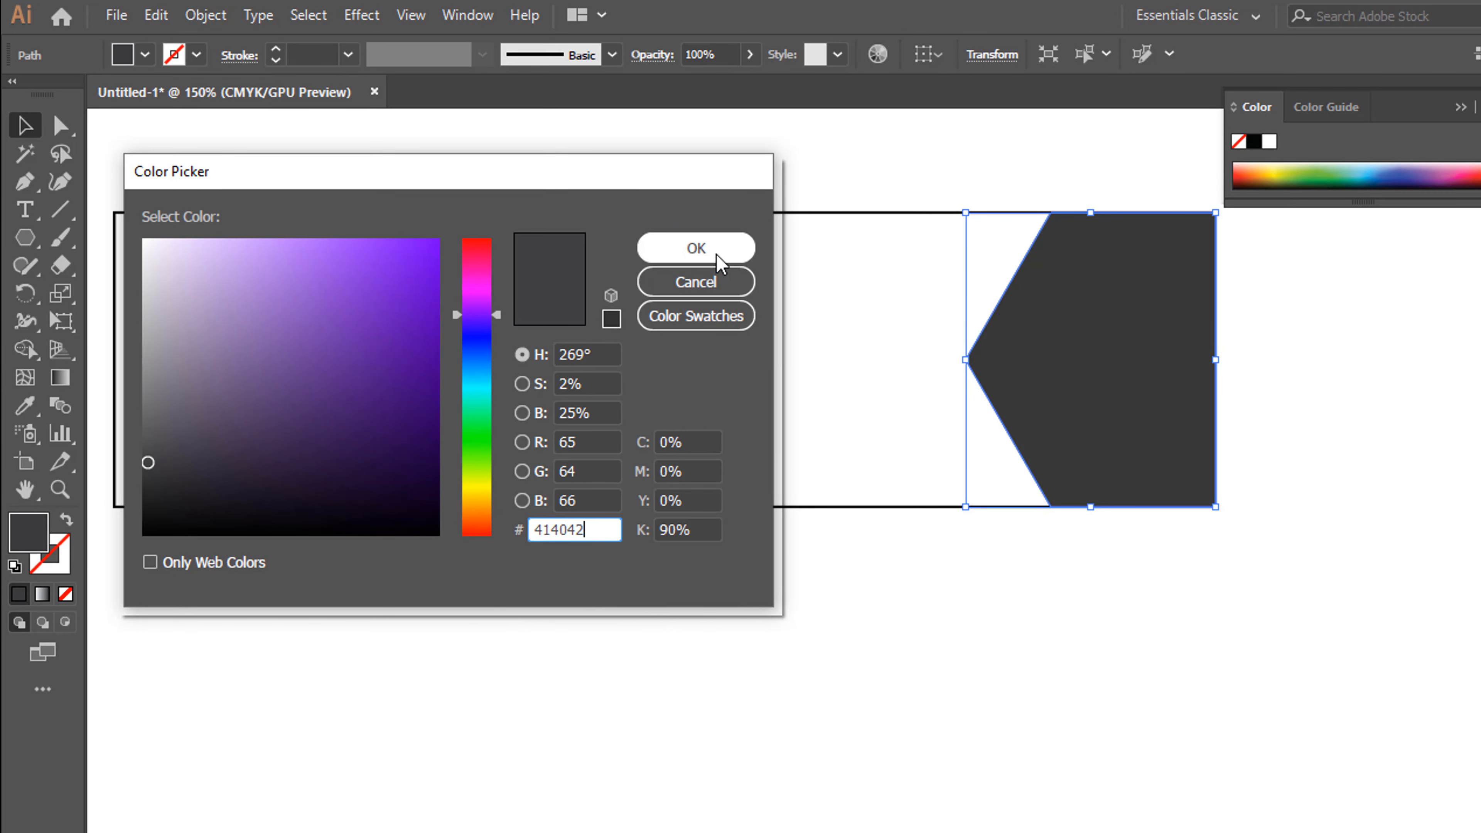
pyautogui.click(700, 247)
pyautogui.click(718, 555)
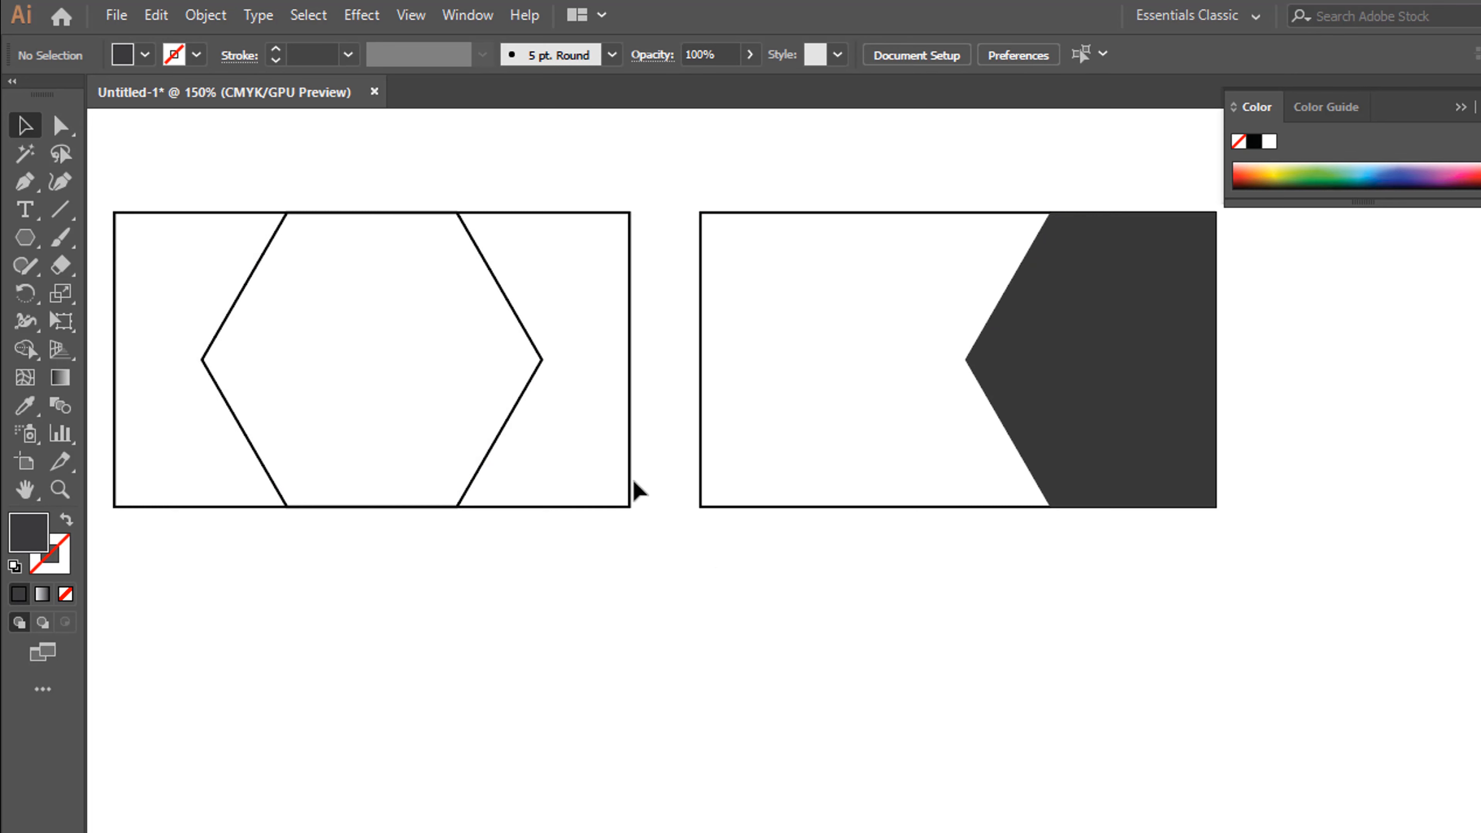
# Apply the cropped hexagon's dark fill and strokeless style to the first rectangle's hexagon with the Eyedropper tool
pyautogui.click(504, 443)
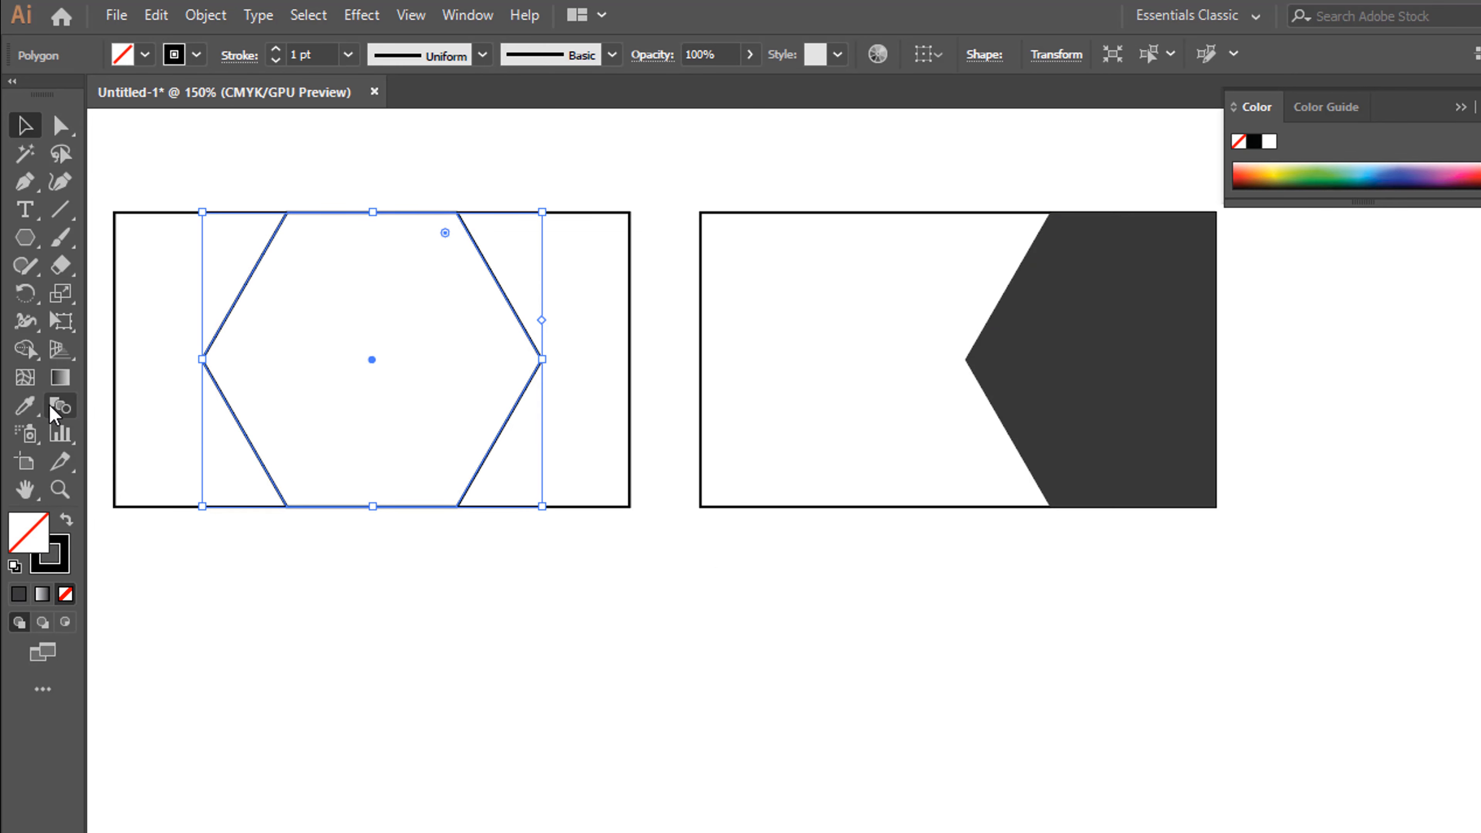
pyautogui.click(29, 411)
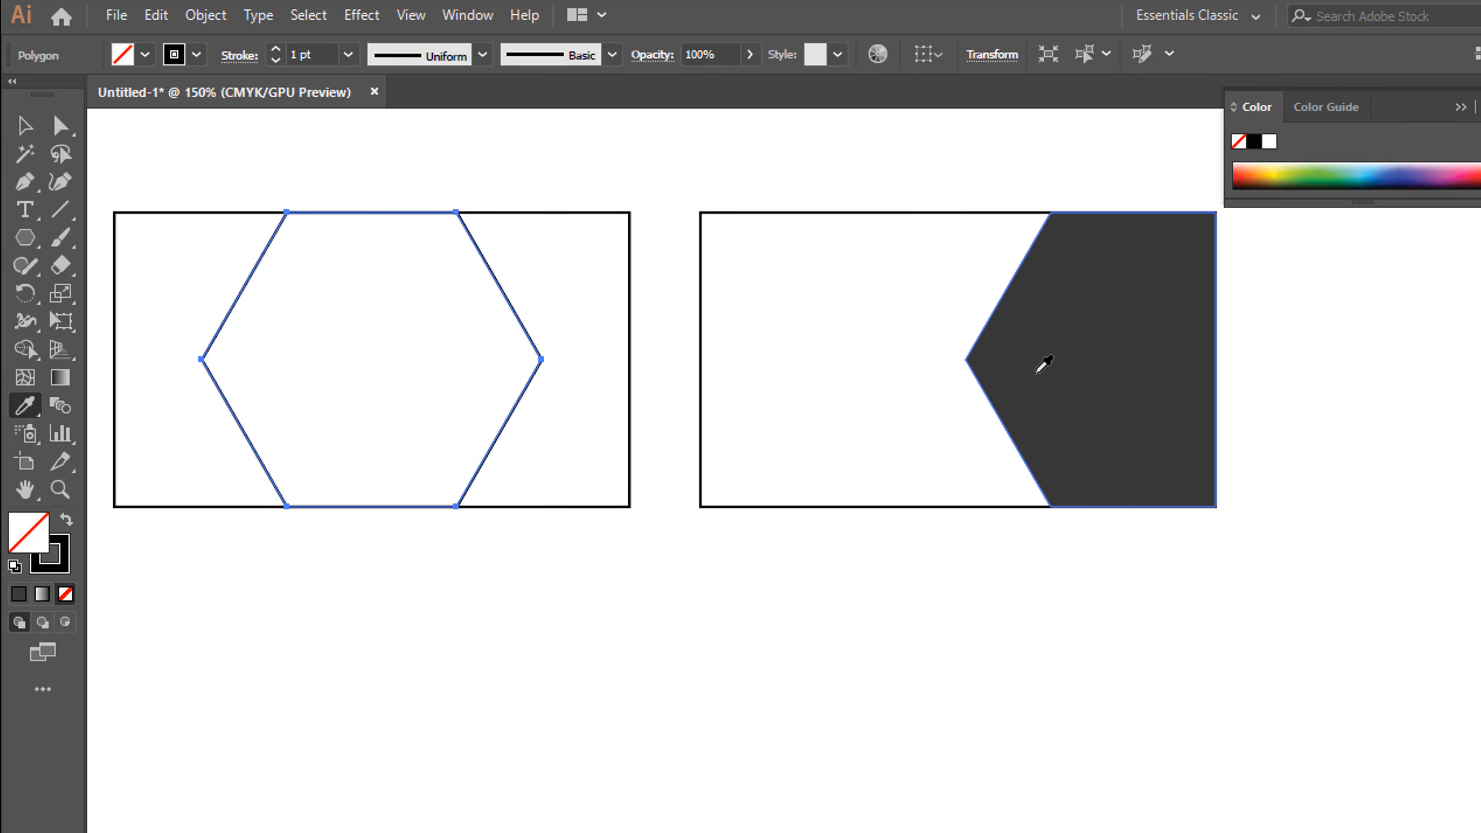
pyautogui.click(1043, 352)
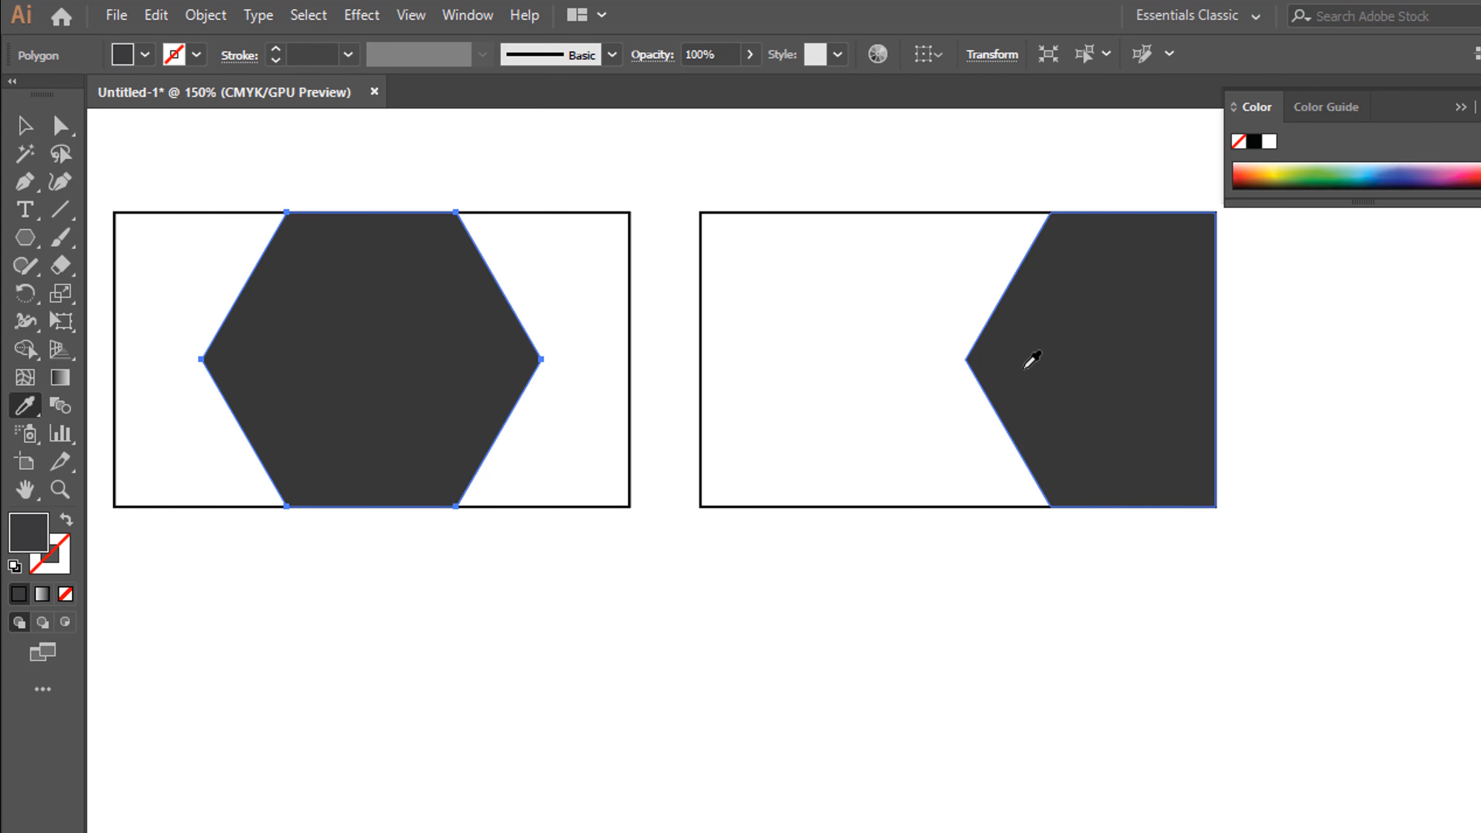
pyautogui.click(24, 125)
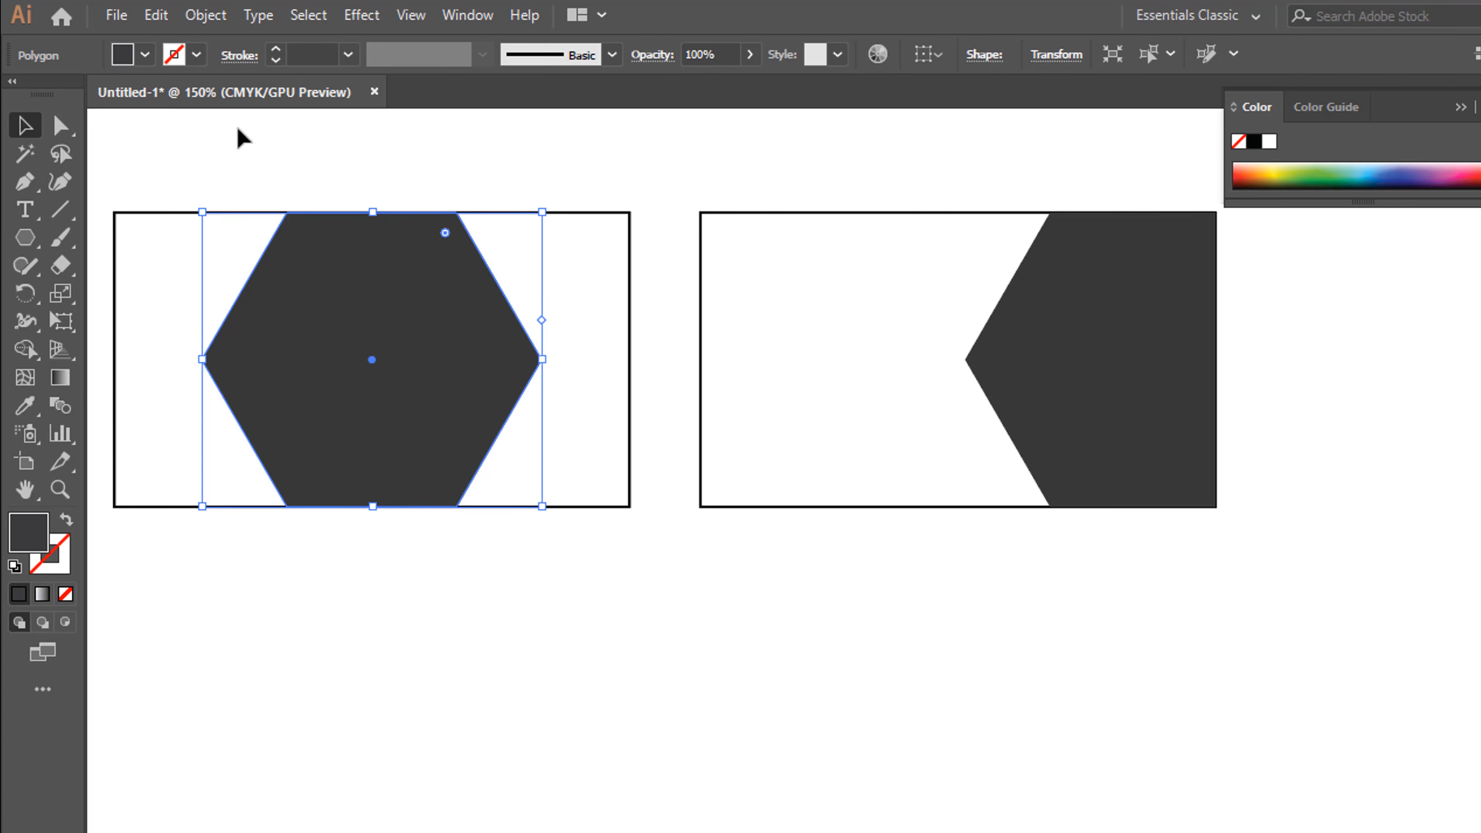
pyautogui.click(658, 125)
# Paste a copy of the first rectangle's hexagon in front of the original and scale the copy down slightly
pyautogui.click(483, 397)
pyautogui.click(163, 22)
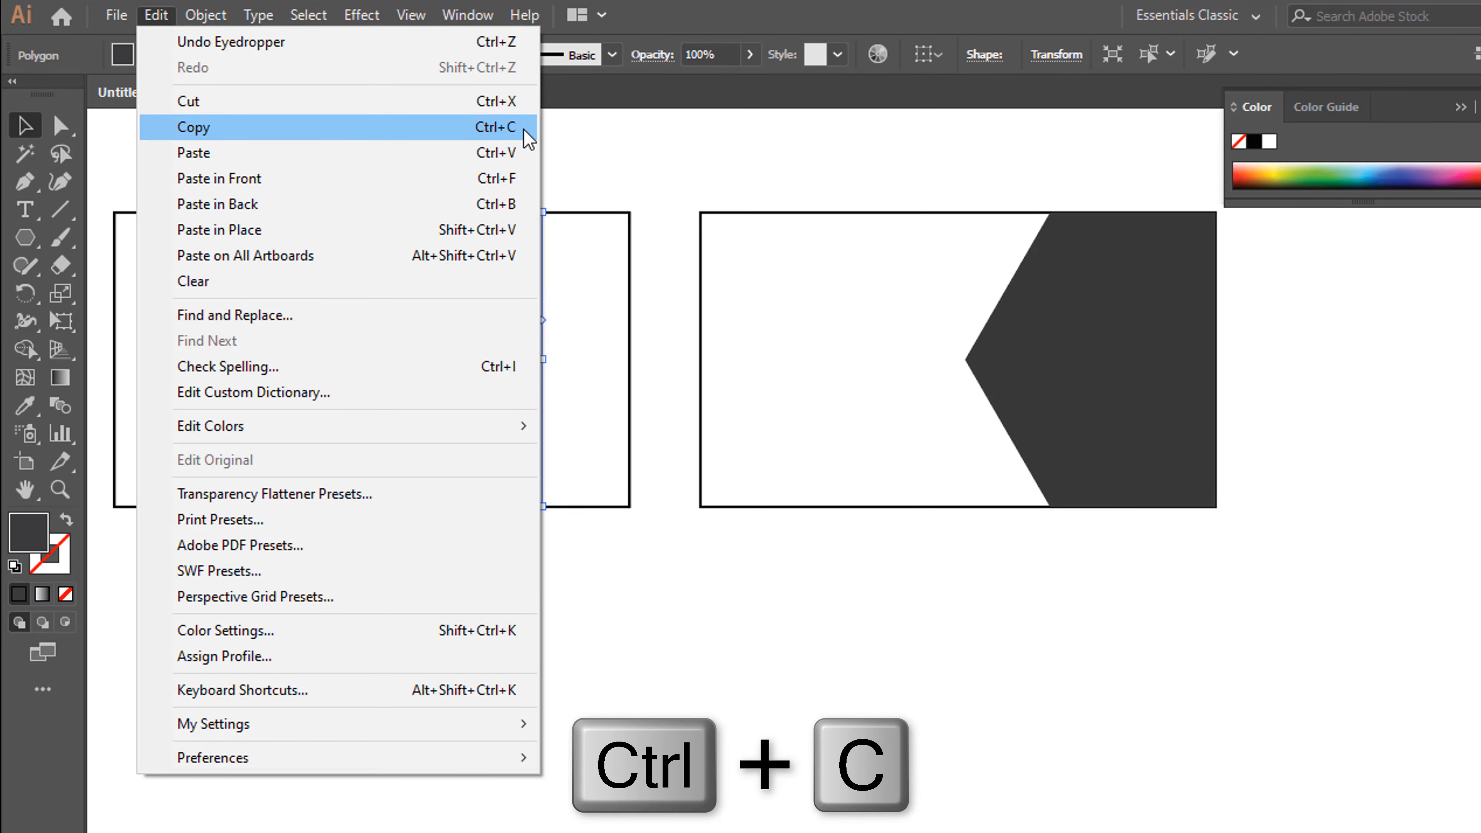
pyautogui.click(524, 128)
pyautogui.click(157, 17)
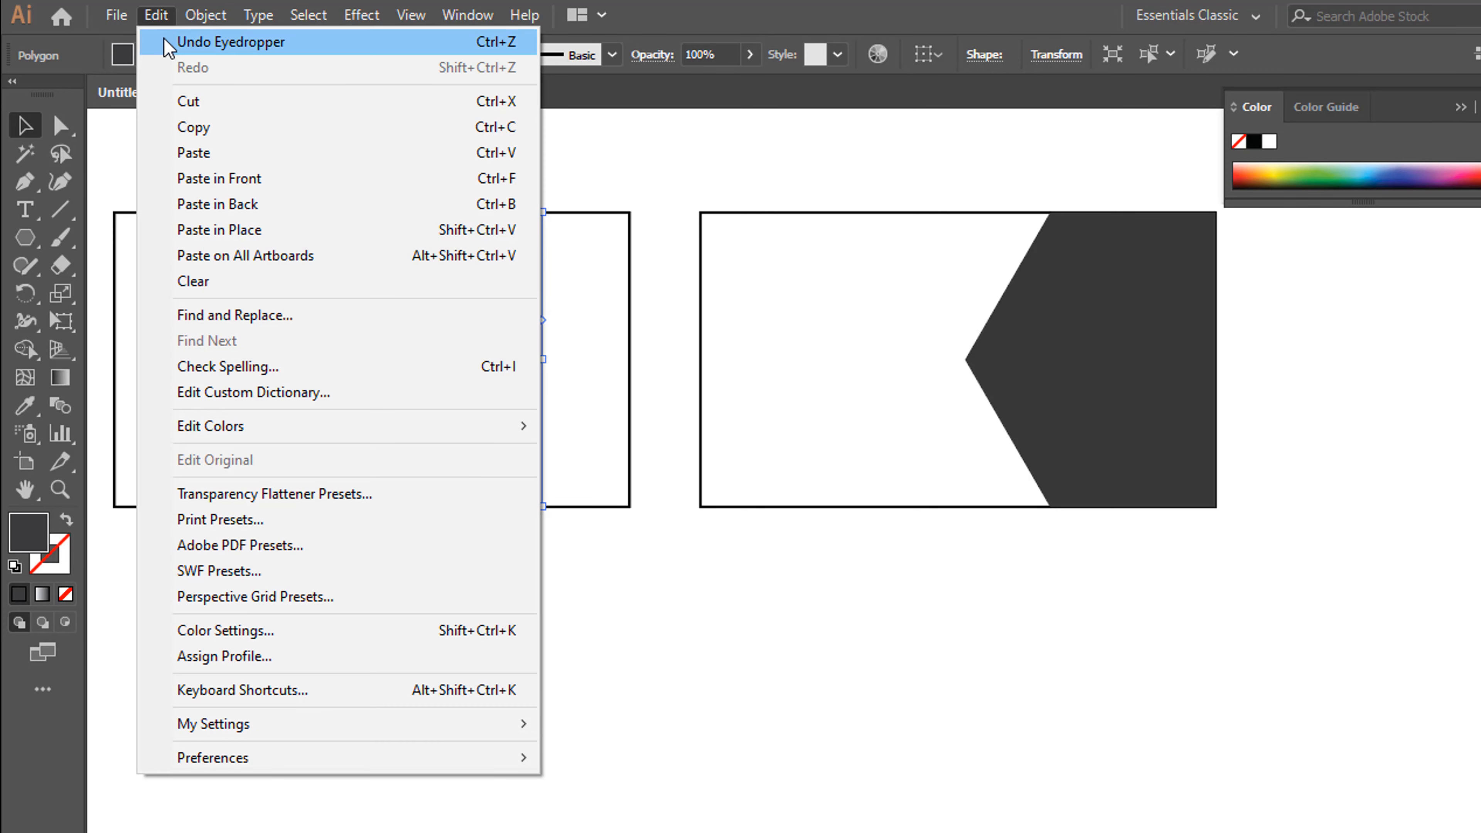
pyautogui.click(519, 178)
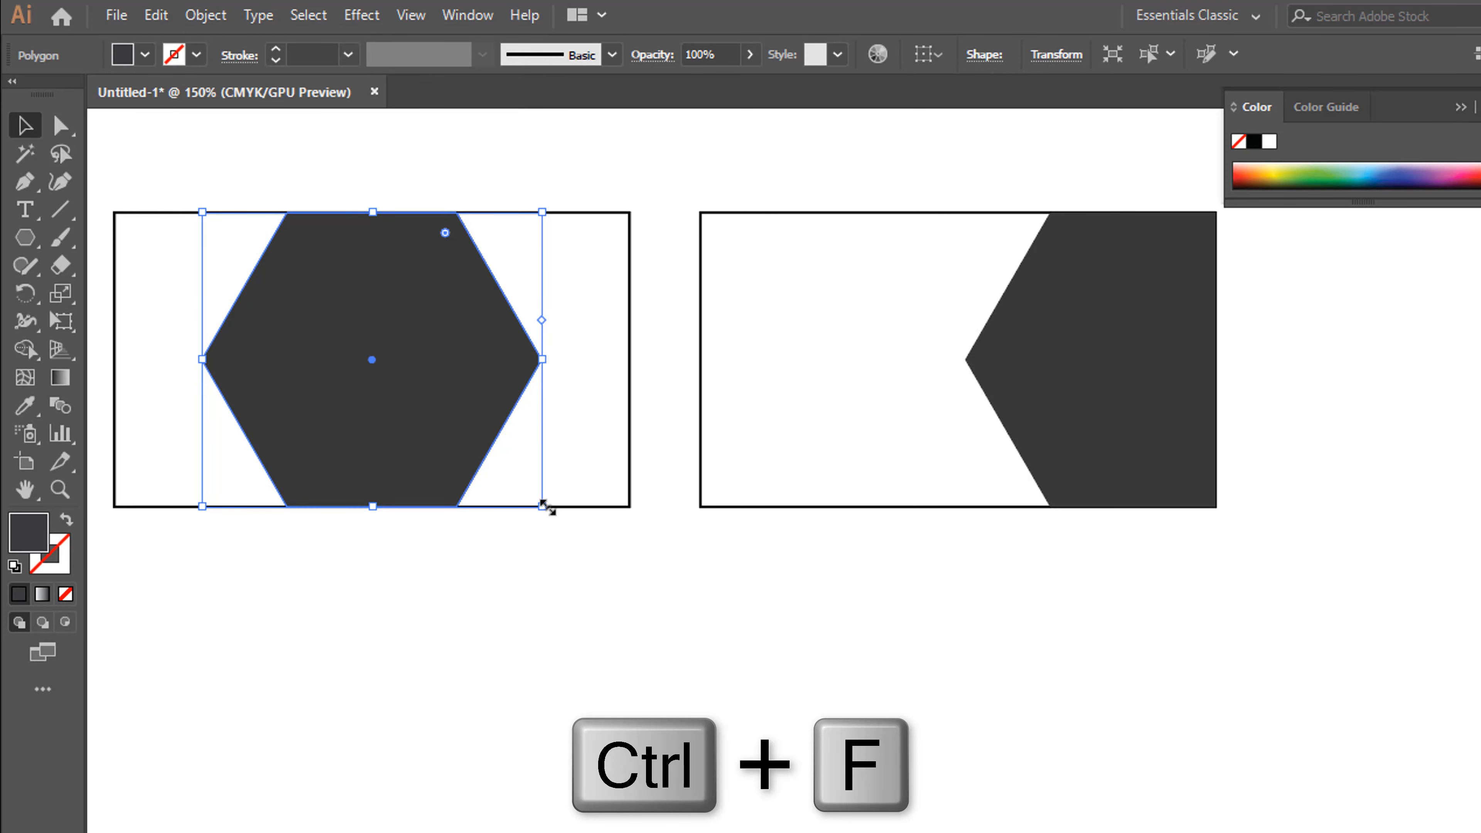
pyautogui.moveTo(542, 505); pyautogui.dragTo(520, 483)
pyautogui.click(542, 453)
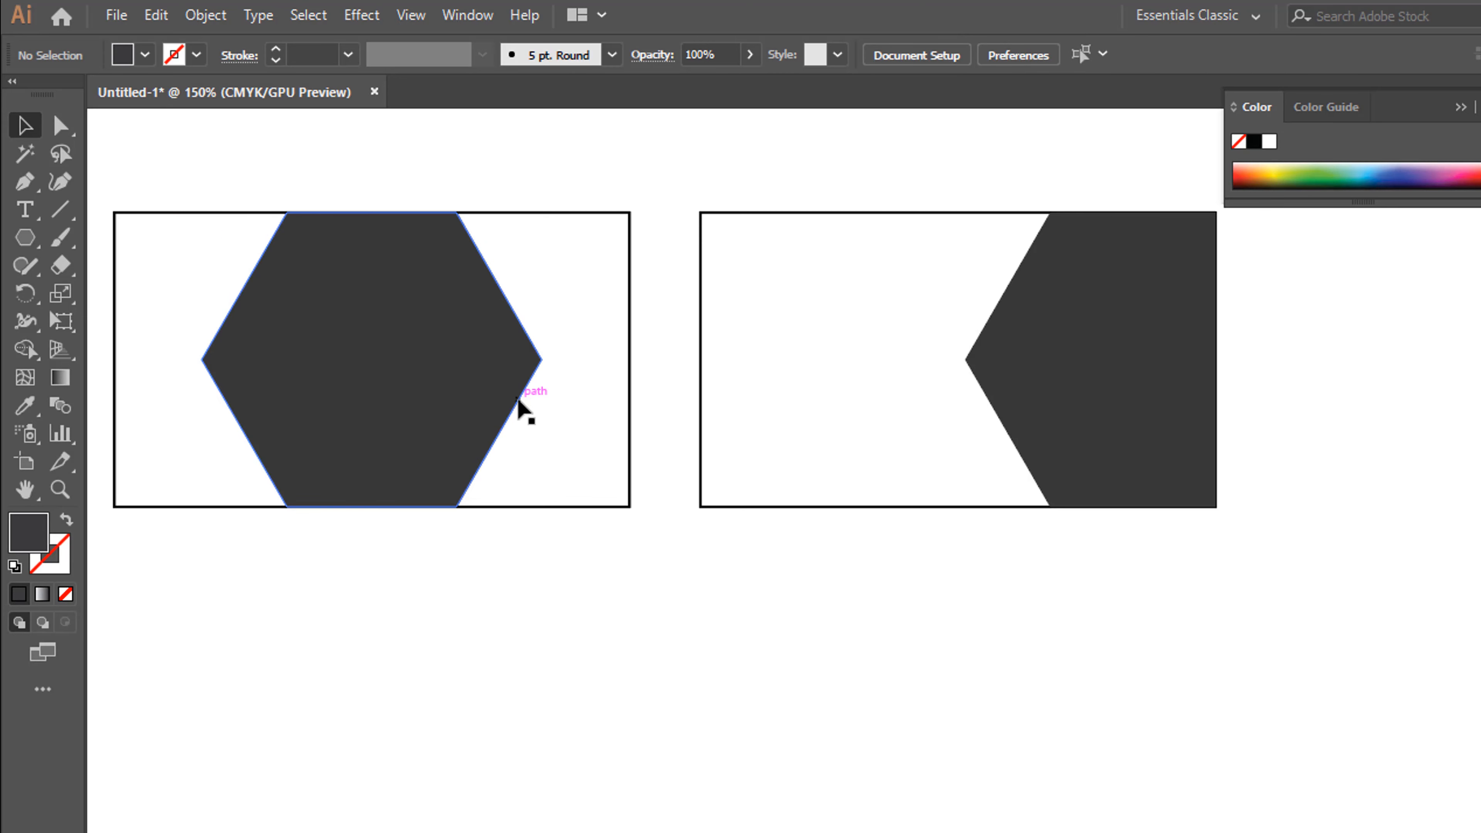
# Fill the outer hexagon in the first rectangle with a slightly lighter grey swatch and deselect it
pyautogui.click(520, 400)
pyautogui.click(1418, 183)
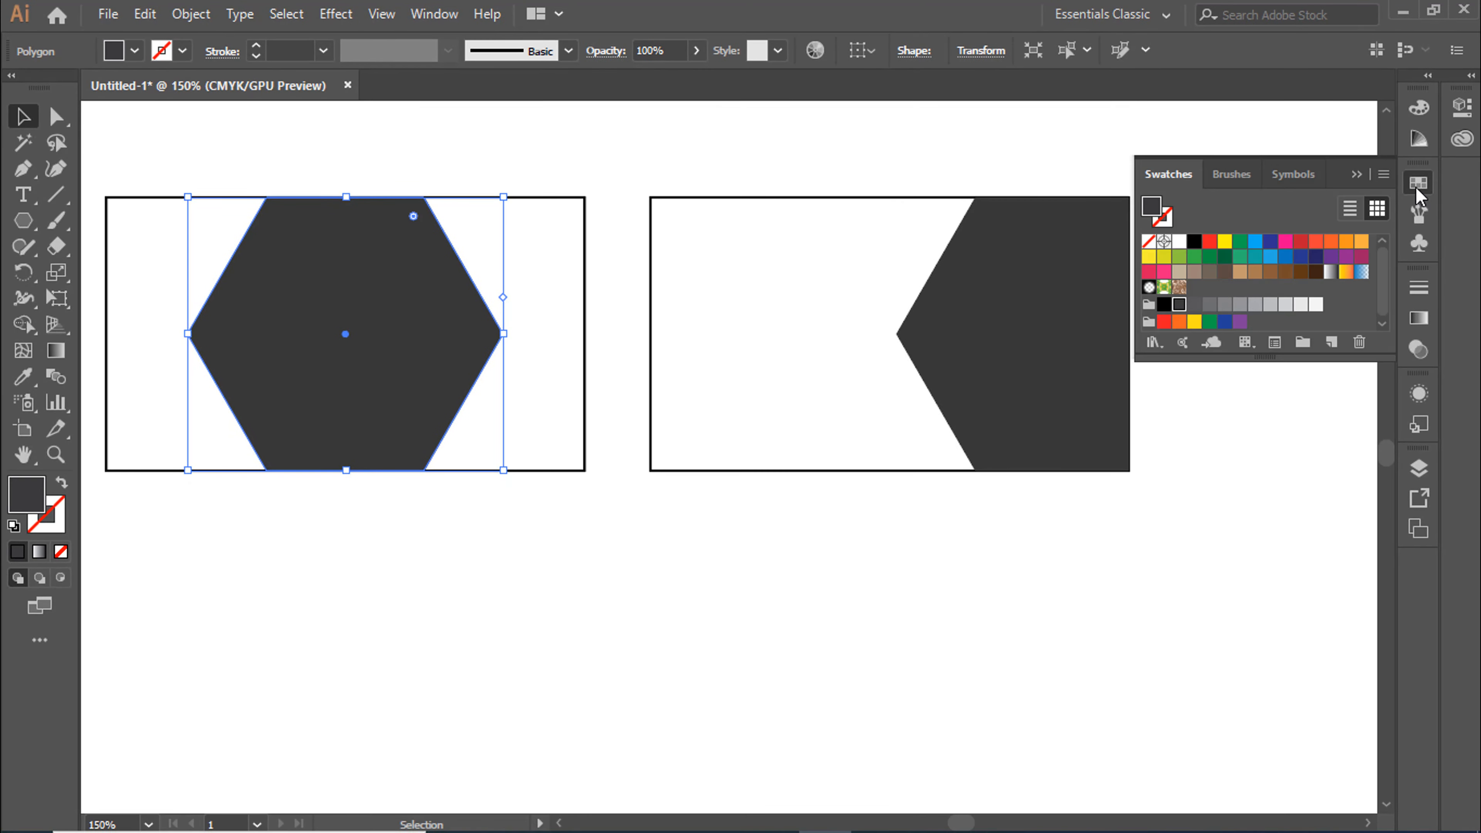
pyautogui.click(1195, 307)
pyautogui.click(833, 648)
# Duplicate the second rectangle's cropped hexagon slightly to the left and fill the copy with the lighter grey swatch
pyautogui.click(952, 383)
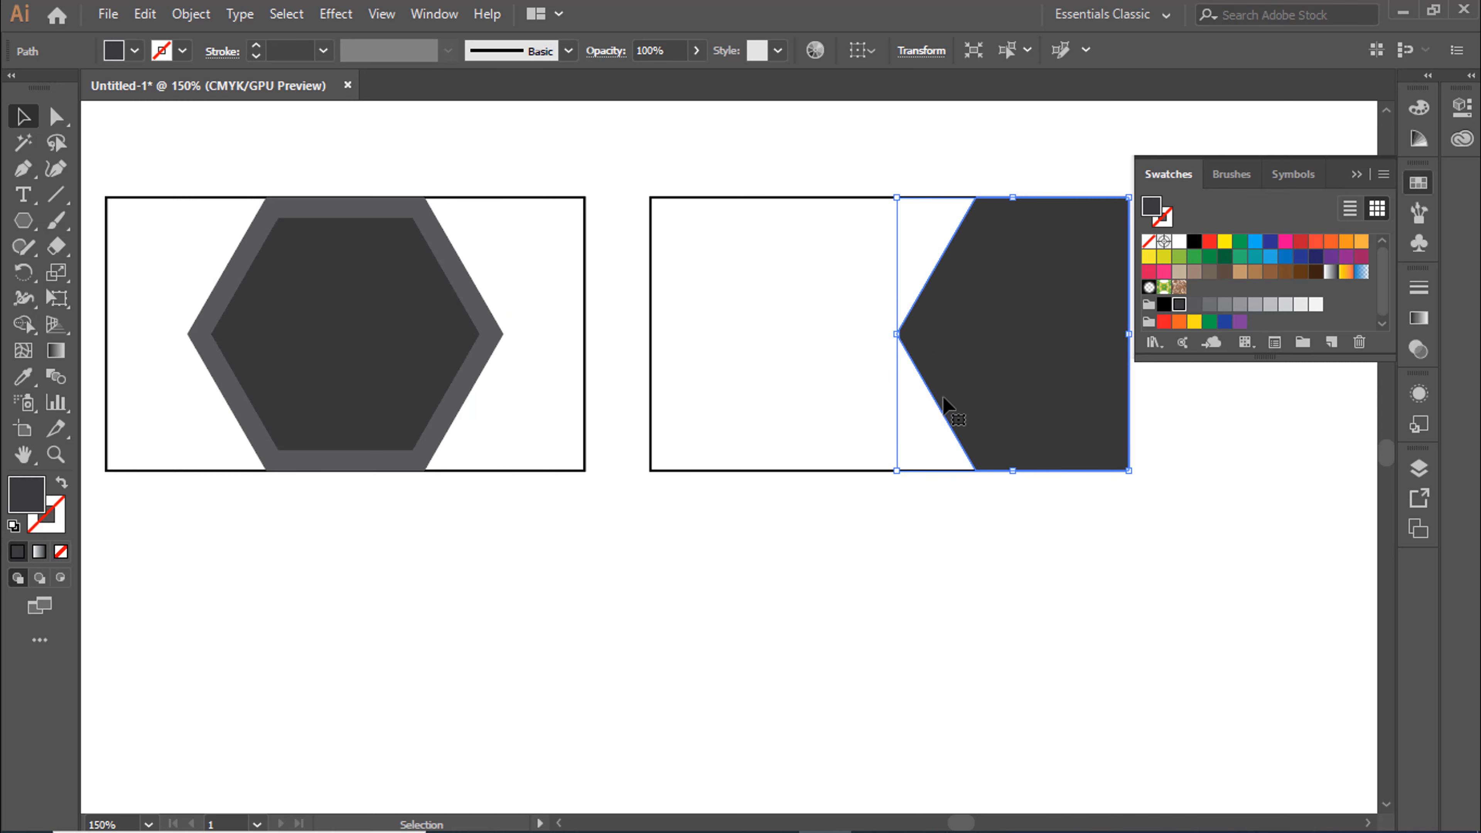
pyautogui.press('a')
pyautogui.press('v')
pyautogui.moveTo(992, 426); pyautogui.dragTo(971, 431)
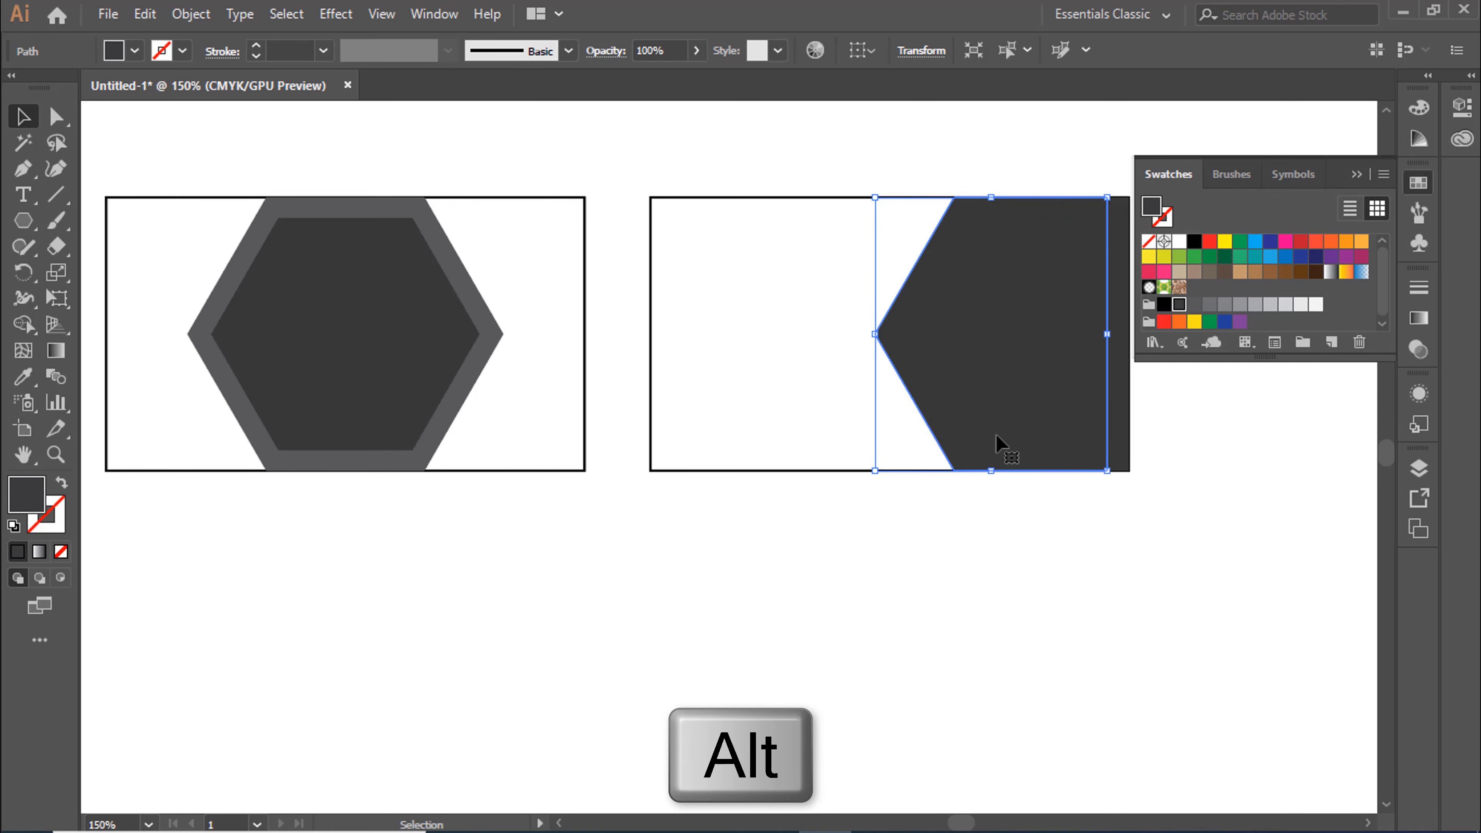
pyautogui.click(1194, 304)
pyautogui.click(1215, 484)
# Send the lighter grey copy behind the dark cropped hexagon and shift it slightly further left to widen the grey band
pyautogui.rightClick(1018, 419)
pyautogui.moveTo(1058, 722)
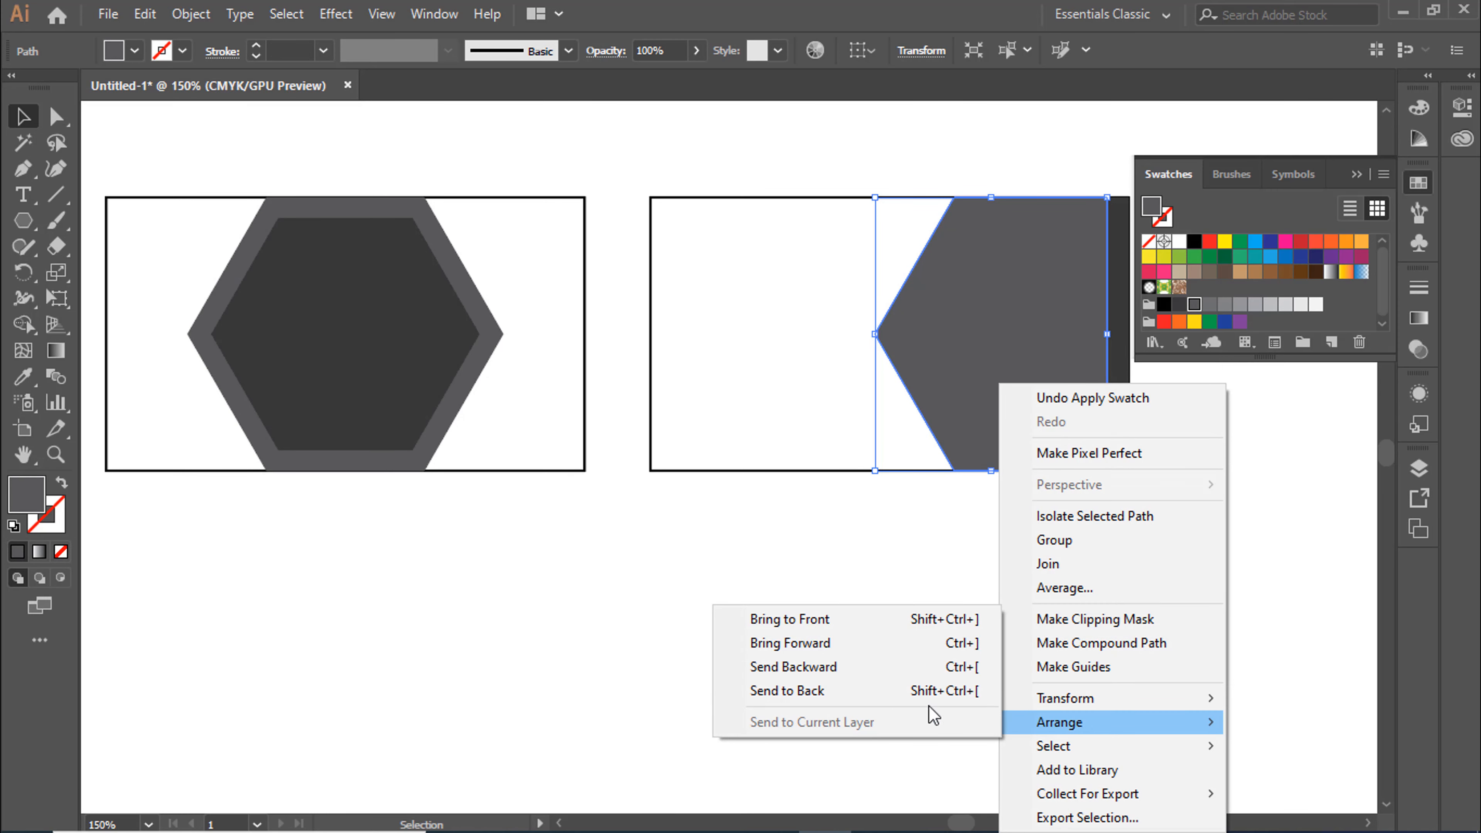
pyautogui.click(843, 677)
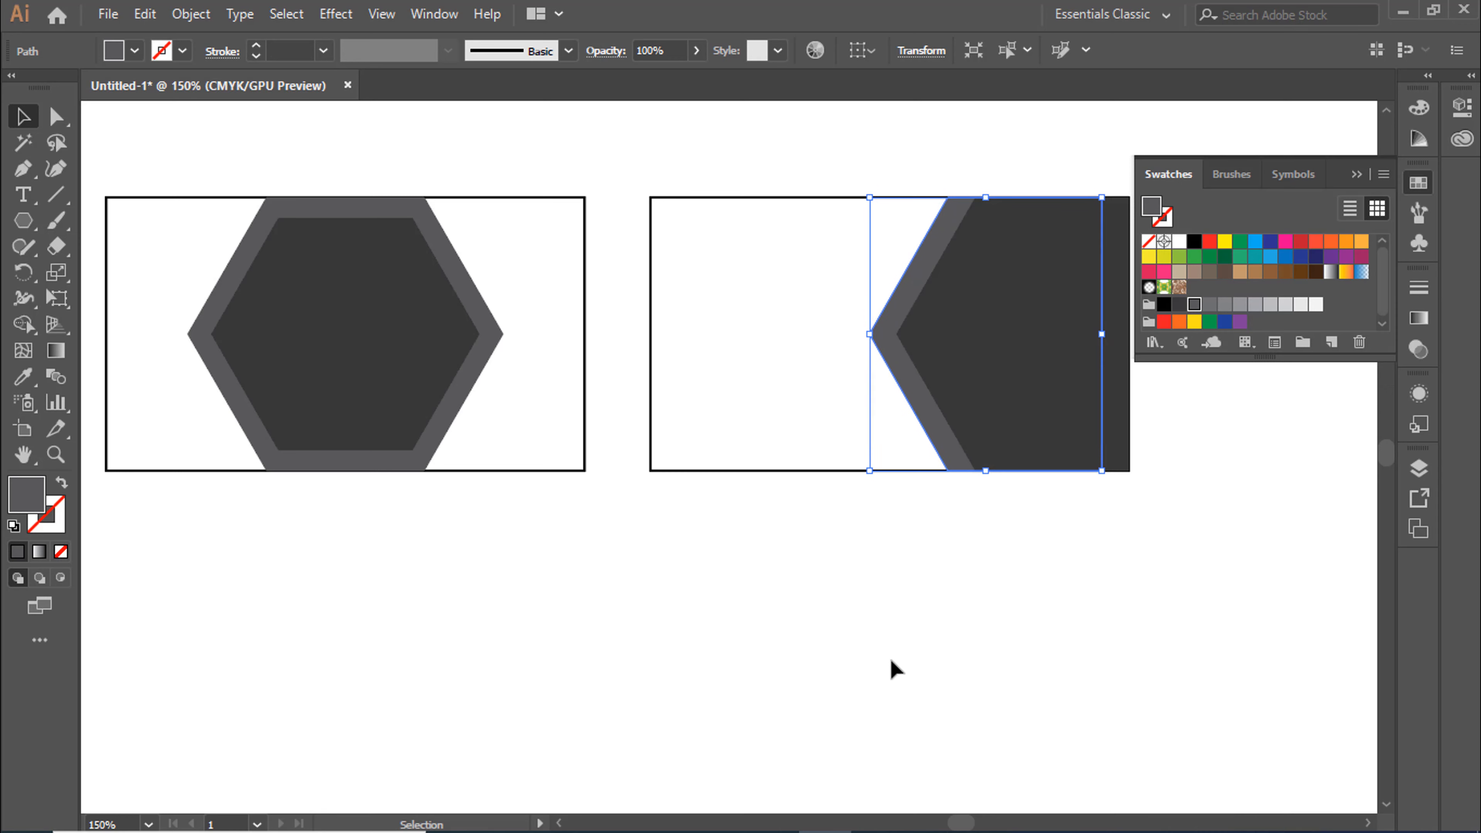
pyautogui.click(890, 658)
pyautogui.click(1357, 175)
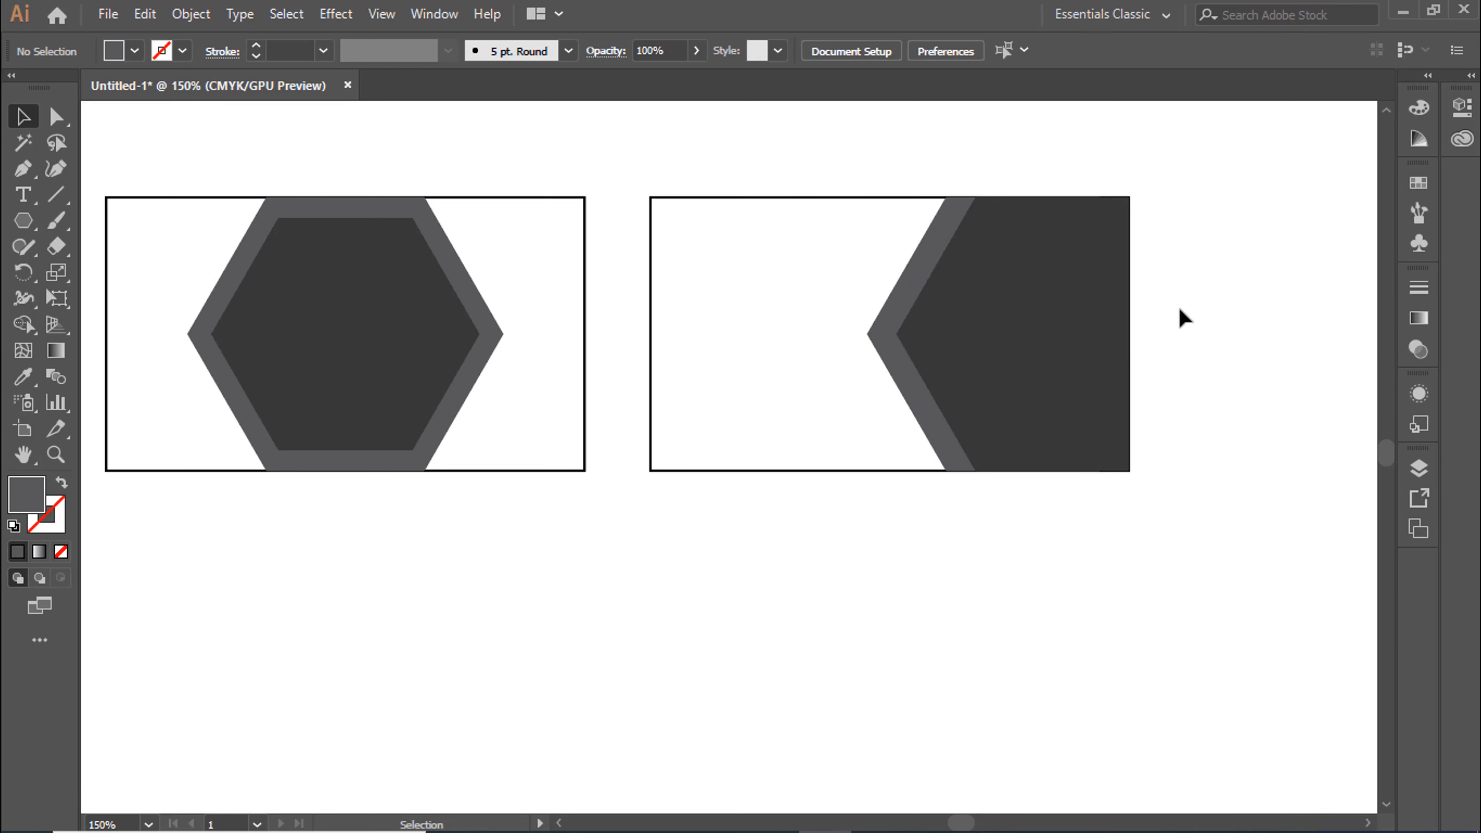
# Place the white logo from beside the artboard on the dark hexagon areas of both rectangles
pyautogui.hotkey('ctrl', '-')
pyautogui.moveTo(1180, 315); pyautogui.dragTo(1307, 320)
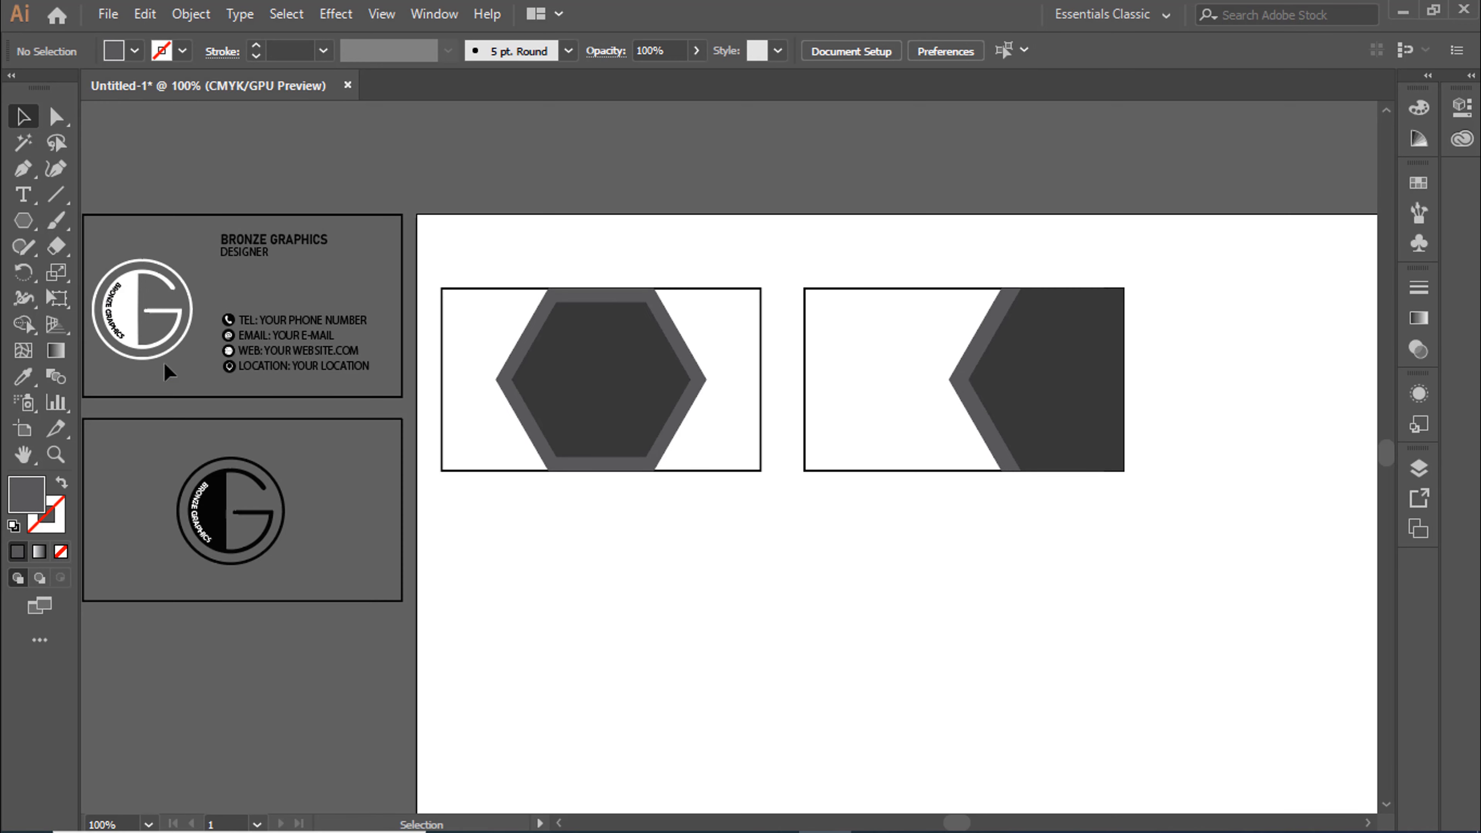
pyautogui.keyDown('alt'); pyautogui.moveTo(133, 328); pyautogui.dragTo(1048, 402); pyautogui.keyUp('alt')
pyautogui.rightClick(591, 404)
pyautogui.click(885, 631)
pyautogui.click(758, 554)
pyautogui.click(955, 608)
# Move the BRONZE GRAPHICS / DESIGNER heading and the contact details from beside the artboard into the second rectangle's white area
pyautogui.click(256, 262)
pyautogui.moveTo(256, 263); pyautogui.dragTo(859, 338)
pyautogui.moveTo(296, 336); pyautogui.dragTo(890, 420)
pyautogui.click(1021, 555)
pyautogui.hotkey('ctrl', '+')
pyautogui.hotkey('ctrl', '+')
pyautogui.moveTo(1024, 541); pyautogui.dragTo(378, 752)
# Align the left edges of the heading group and the contact details group in the second rectangle
pyautogui.click(647, 242)
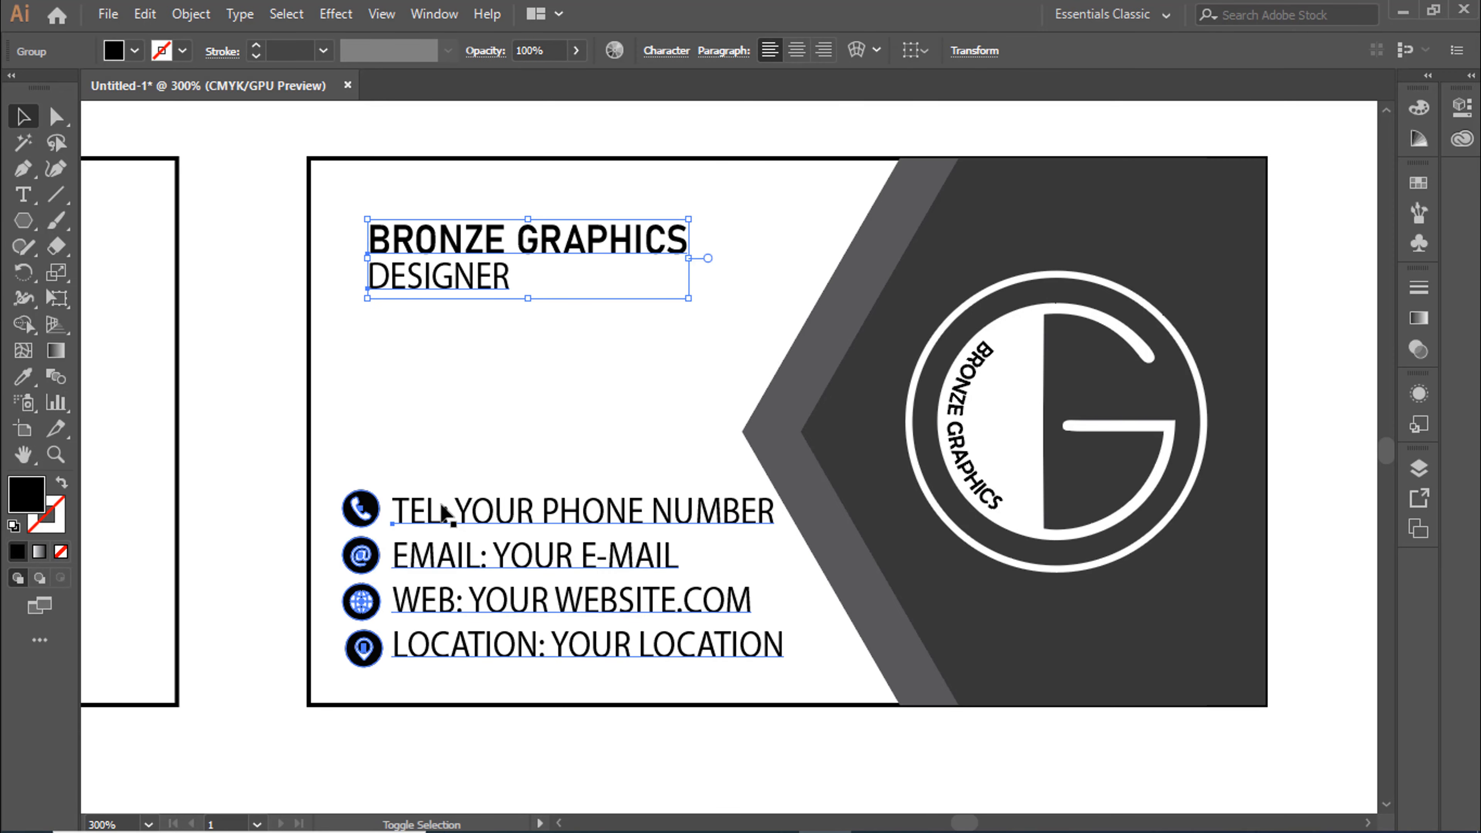
pyautogui.keyDown('shift'); pyautogui.click(443, 512); pyautogui.keyUp('shift')
pyautogui.click(434, 13)
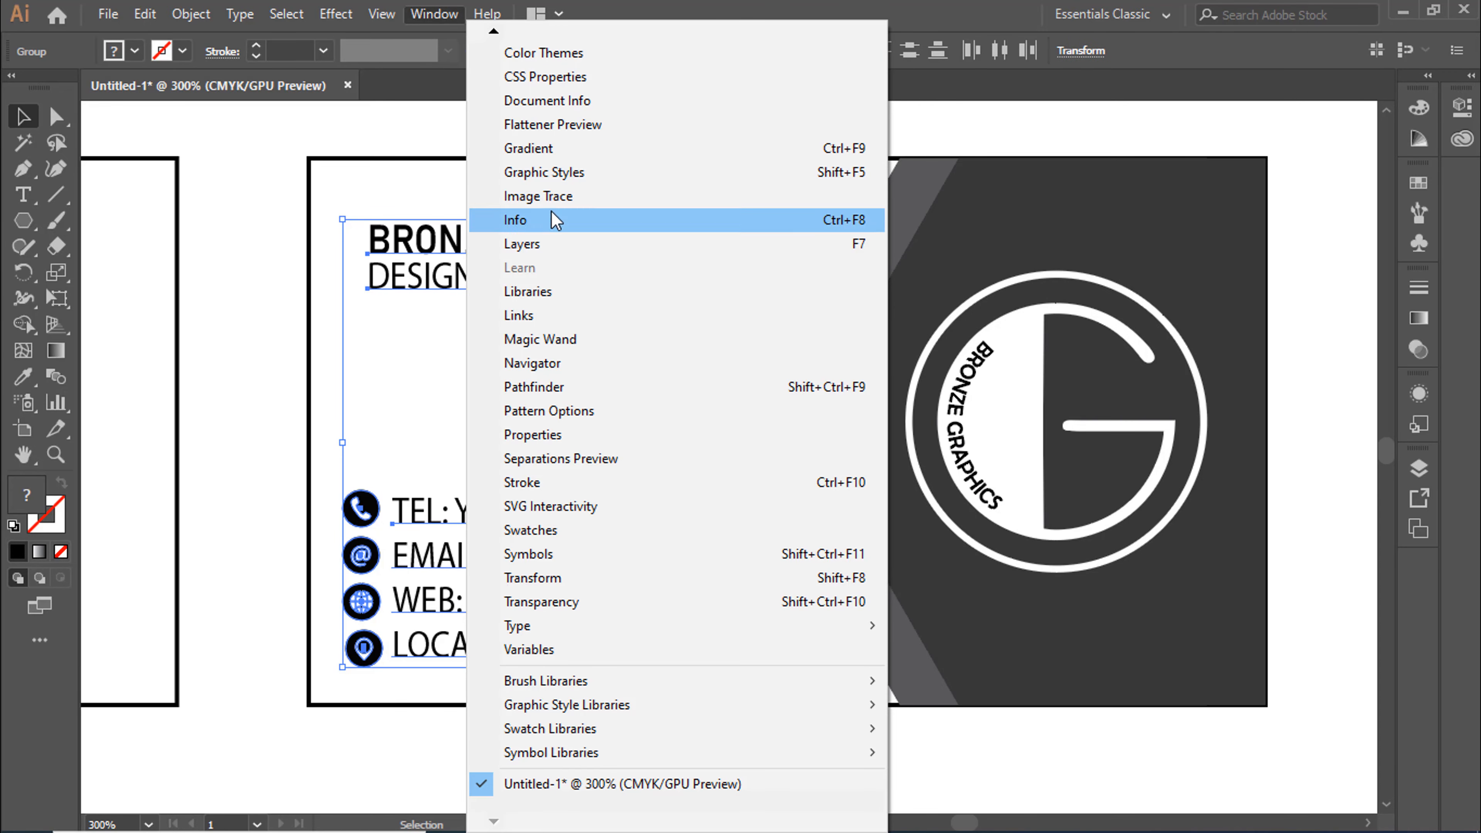
pyautogui.click(873, 88)
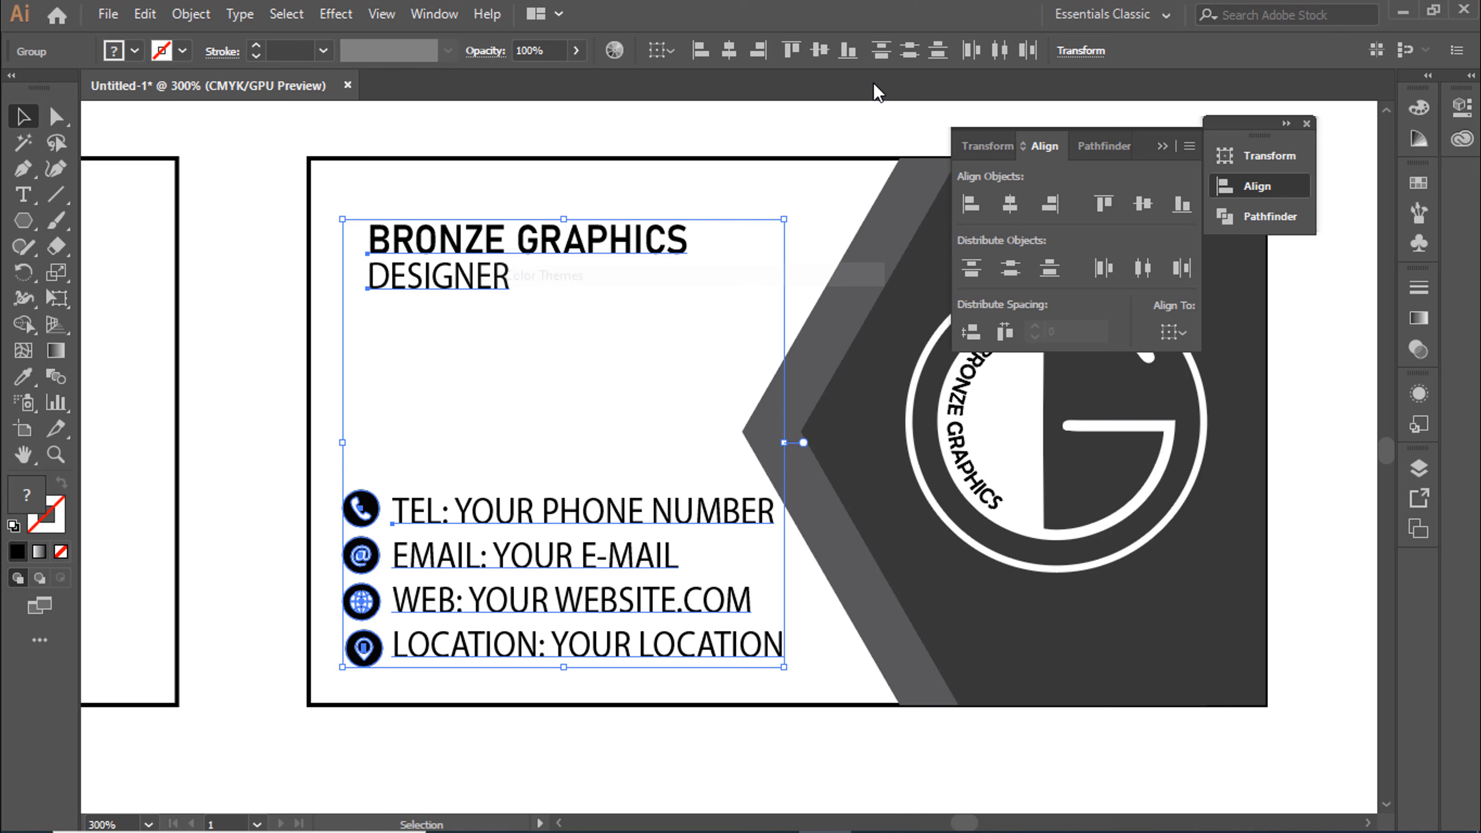
pyautogui.click(972, 203)
pyautogui.click(783, 123)
# Move the heading up slightly and the contact details down slightly, and scale the contact details down a little
pyautogui.moveTo(625, 241); pyautogui.dragTo(624, 221)
pyautogui.moveTo(628, 509); pyautogui.dragTo(628, 521)
pyautogui.moveTo(784, 679); pyautogui.dragTo(764, 665)
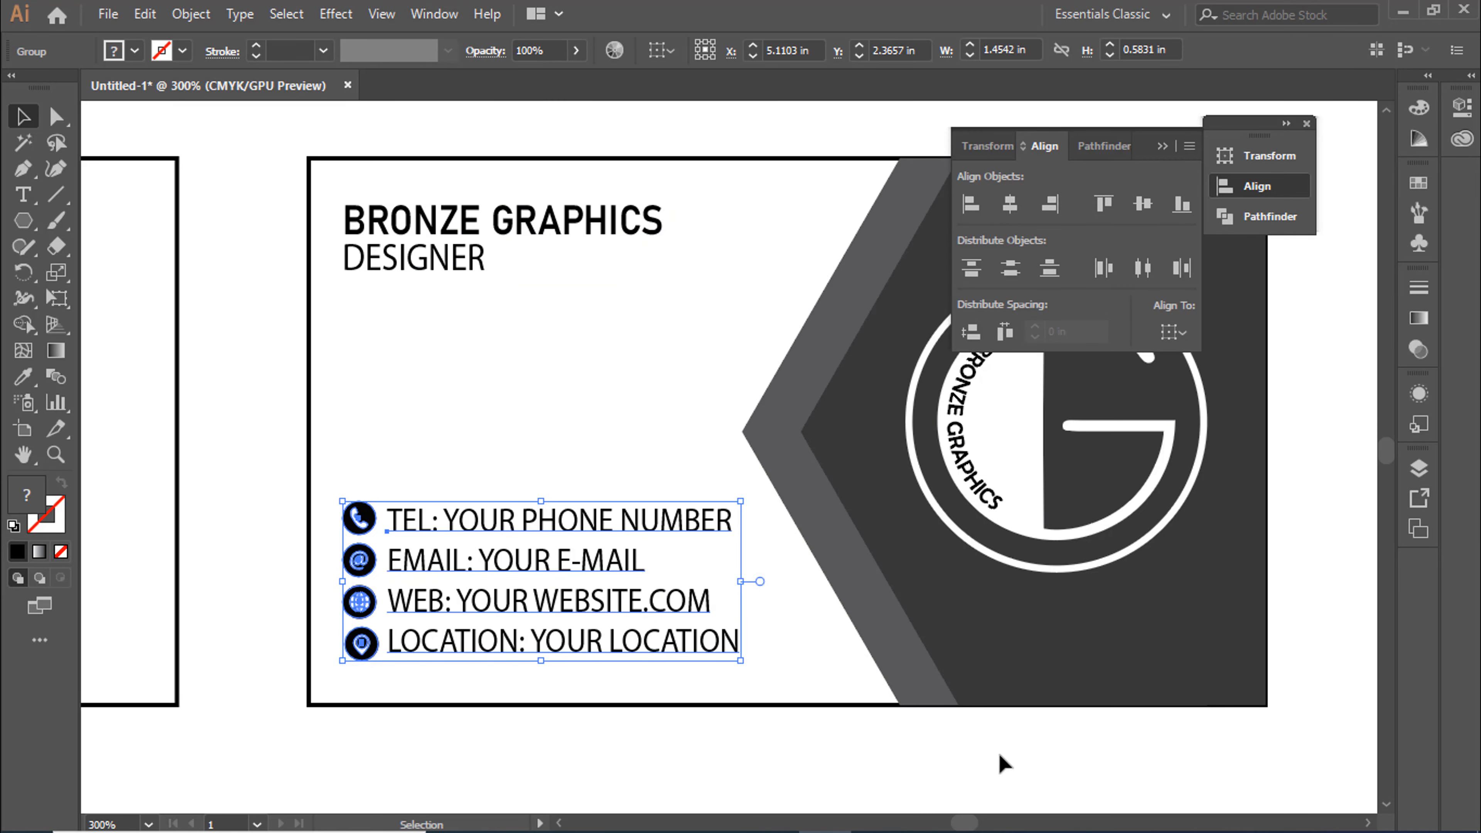
pyautogui.click(998, 767)
pyautogui.click(1306, 123)
# Ungroup the heading and apply the dark grey of the inner hexagon to BRONZE GRAPHICS with the Eyedropper tool
pyautogui.click(479, 237)
pyautogui.rightClick(478, 228)
pyautogui.click(538, 404)
pyautogui.click(539, 374)
pyautogui.click(533, 235)
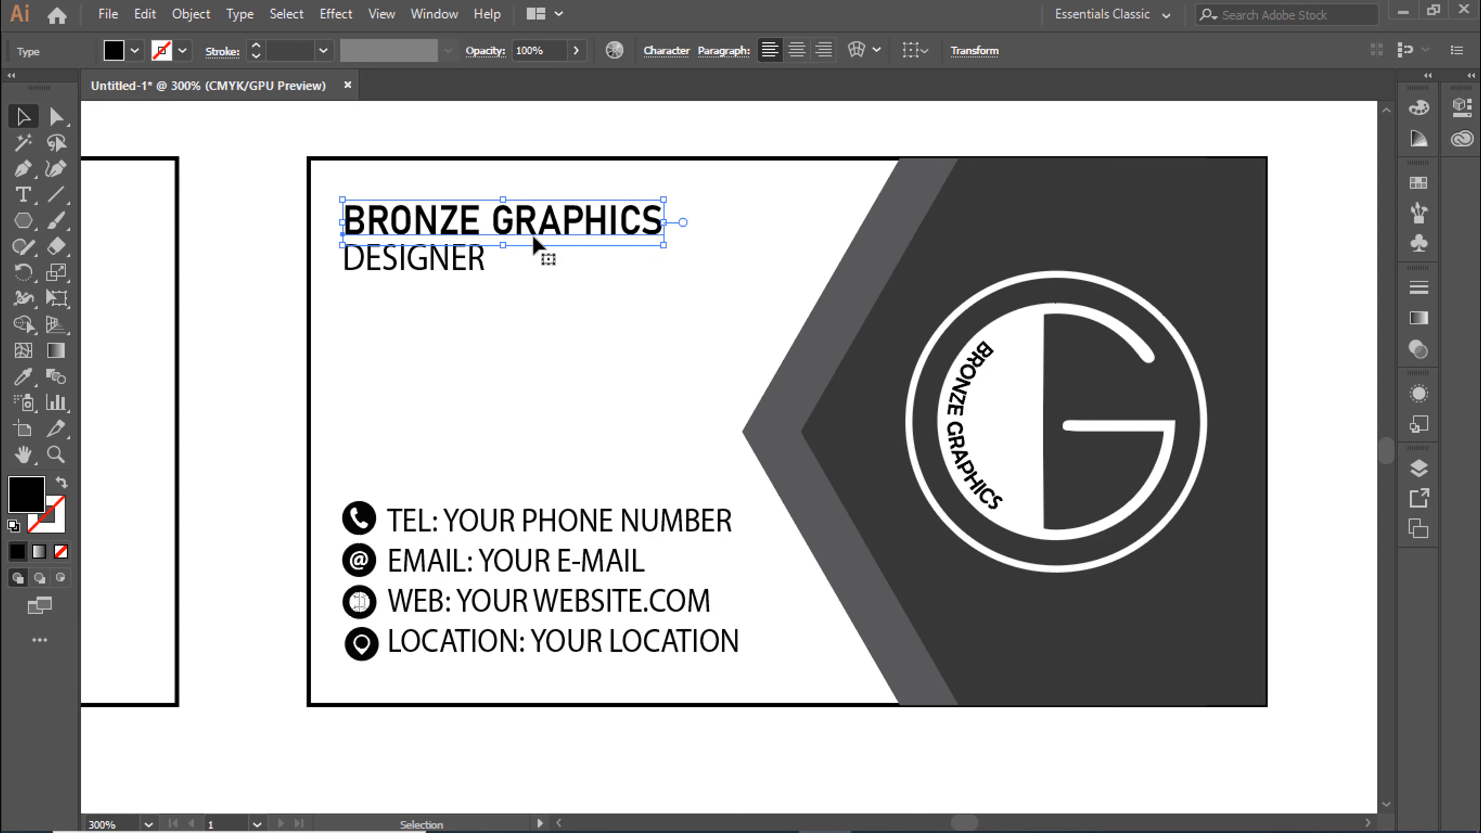
pyautogui.click(21, 375)
pyautogui.click(1014, 242)
# Apply the lighter grey of the hexagon band to the DESIGNER text with the Eyedropper tool
pyautogui.click(21, 120)
pyautogui.click(431, 262)
pyautogui.click(18, 378)
pyautogui.click(831, 326)
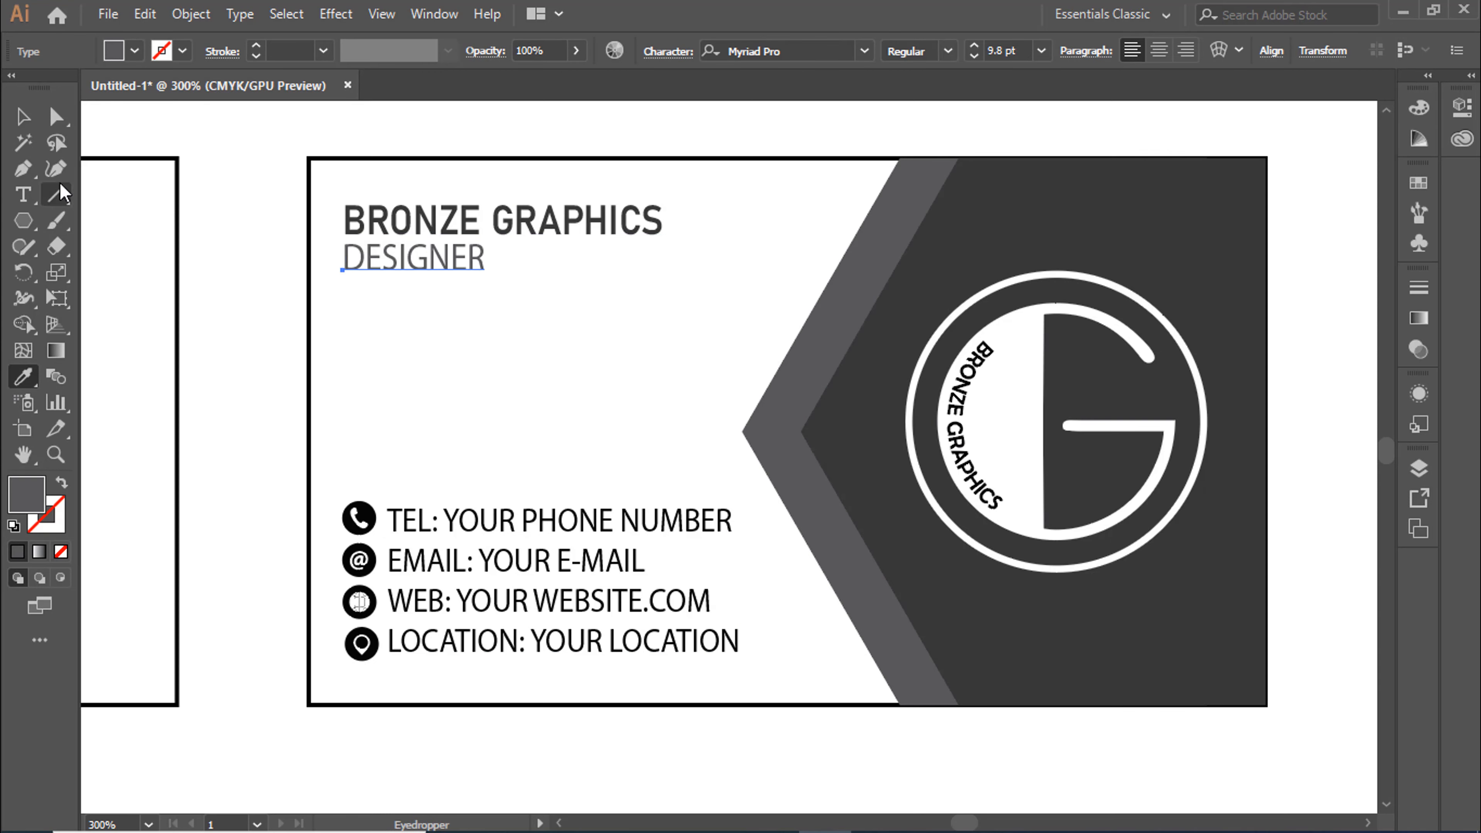
# Ungroup the contact details and apply the inner hexagon's dark grey to the four contact text lines with the Eyedropper tool
pyautogui.click(22, 119)
pyautogui.rightClick(557, 544)
pyautogui.click(574, 382)
pyautogui.click(459, 547)
pyautogui.click(21, 378)
pyautogui.click(853, 436)
pyautogui.click(22, 119)
pyautogui.click(489, 493)
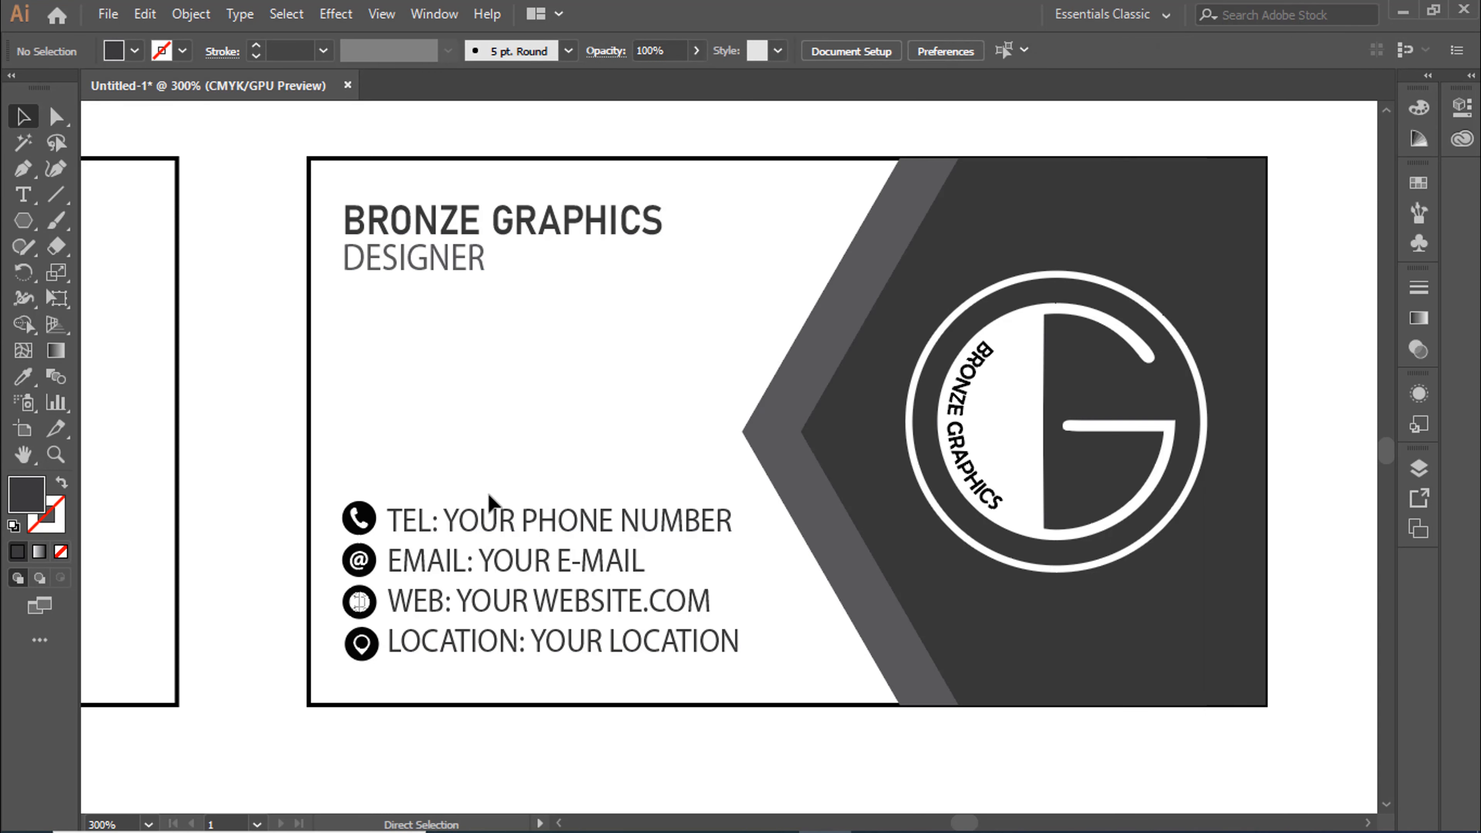
# Apply the inner hexagon's dark grey to the phone icon's circle with the Eyedropper tool
pyautogui.scroll(1, 489, 496)
pyautogui.moveTo(568, 466); pyautogui.dragTo(658, 434)
pyautogui.click(415, 483)
pyautogui.click(22, 376)
pyautogui.click(1071, 421)
pyautogui.click(22, 118)
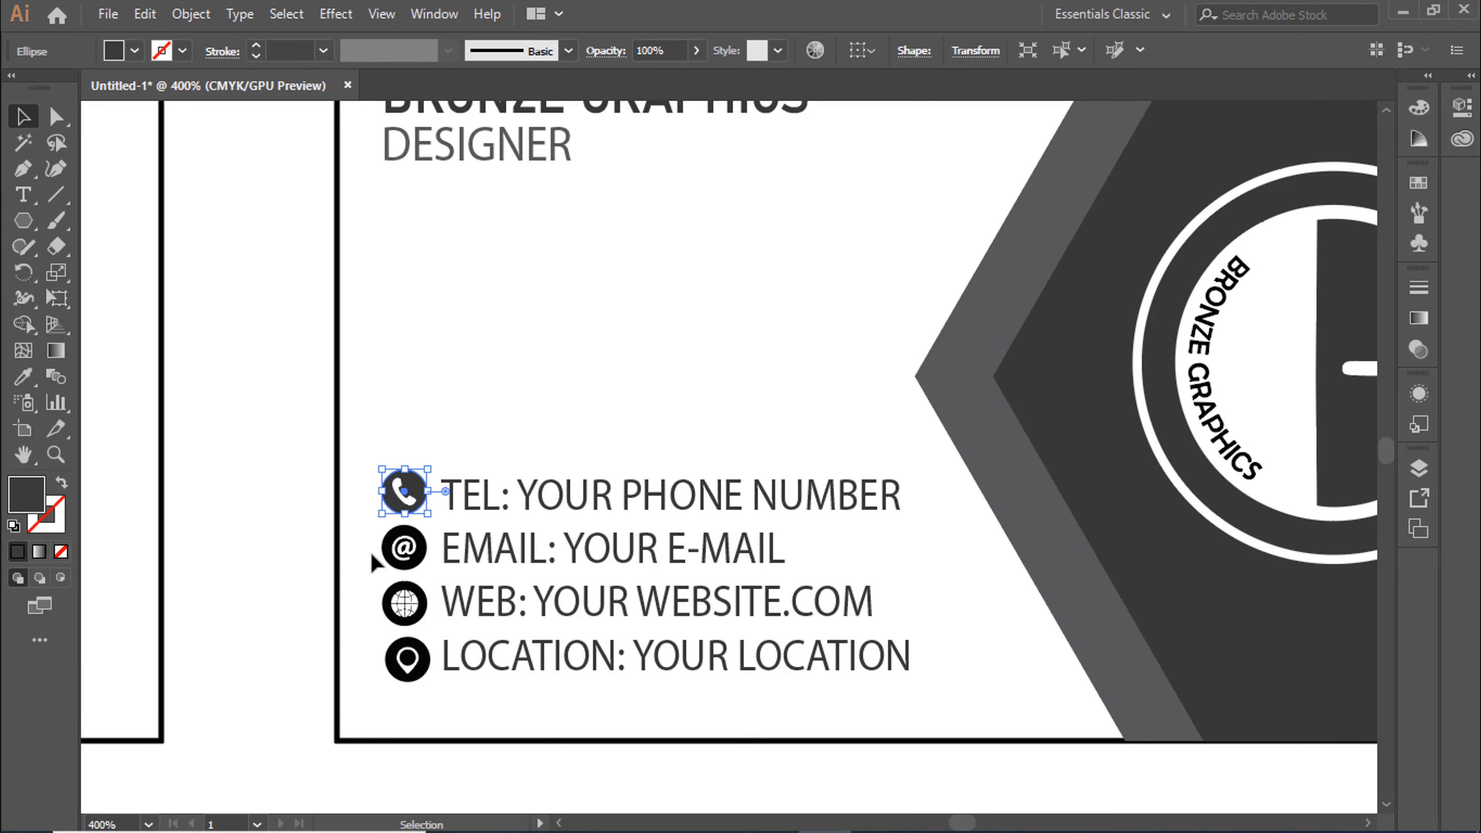
# Apply the same dark grey to the circles of the e-mail, web and location icons together
pyautogui.click(404, 547)
pyautogui.keyDown('shift'); pyautogui.click(404, 602); pyautogui.keyUp('shift')
pyautogui.keyDown('shift'); pyautogui.click(407, 658); pyautogui.keyUp('shift')
pyautogui.click(18, 383)
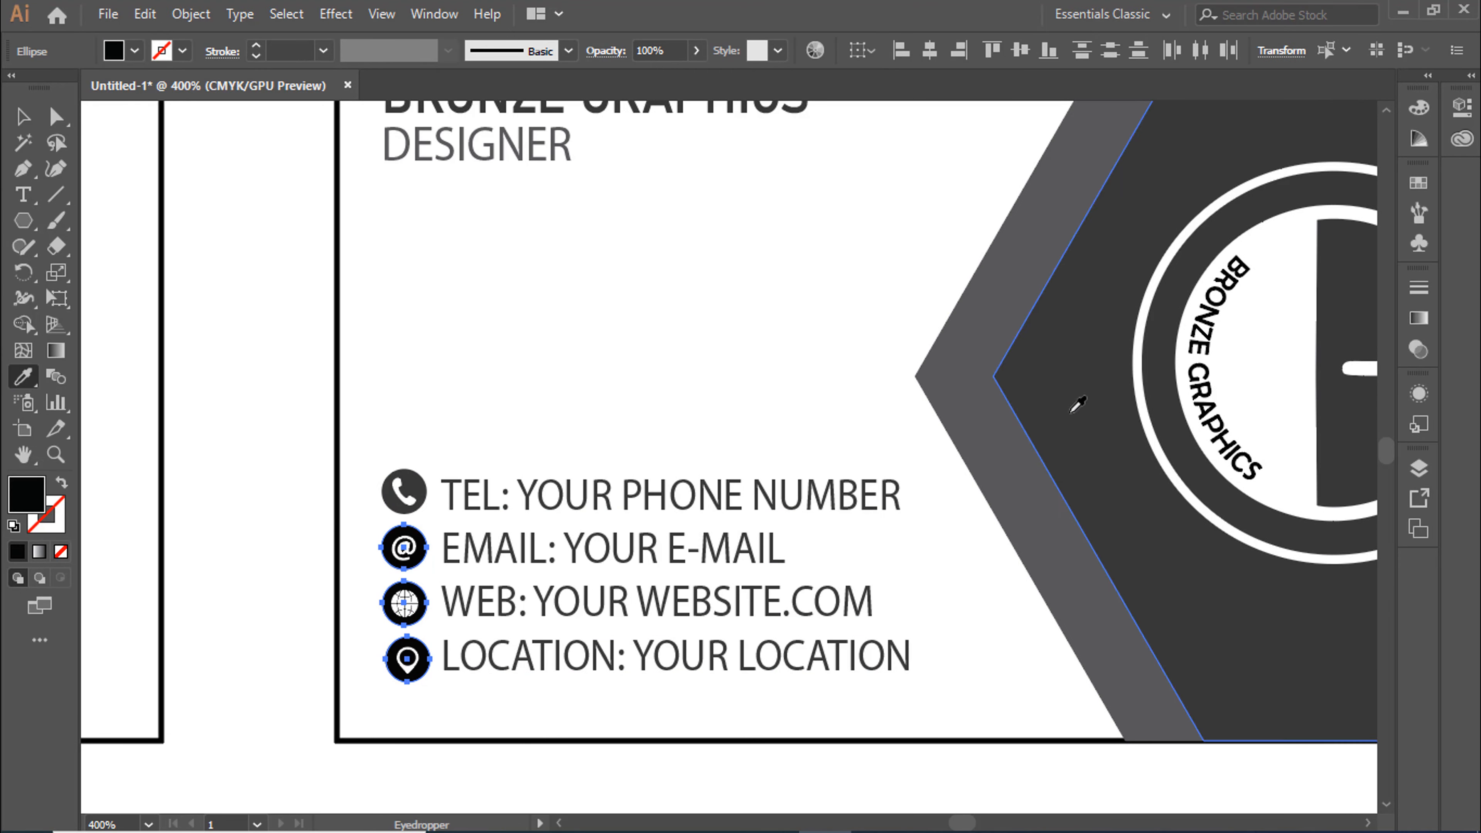
pyautogui.click(1073, 407)
pyautogui.click(22, 119)
pyautogui.click(309, 345)
# Give the second rectangle's stroke the lighter grey swatch and bring the rectangle to the front
pyautogui.click(337, 385)
pyautogui.click(53, 511)
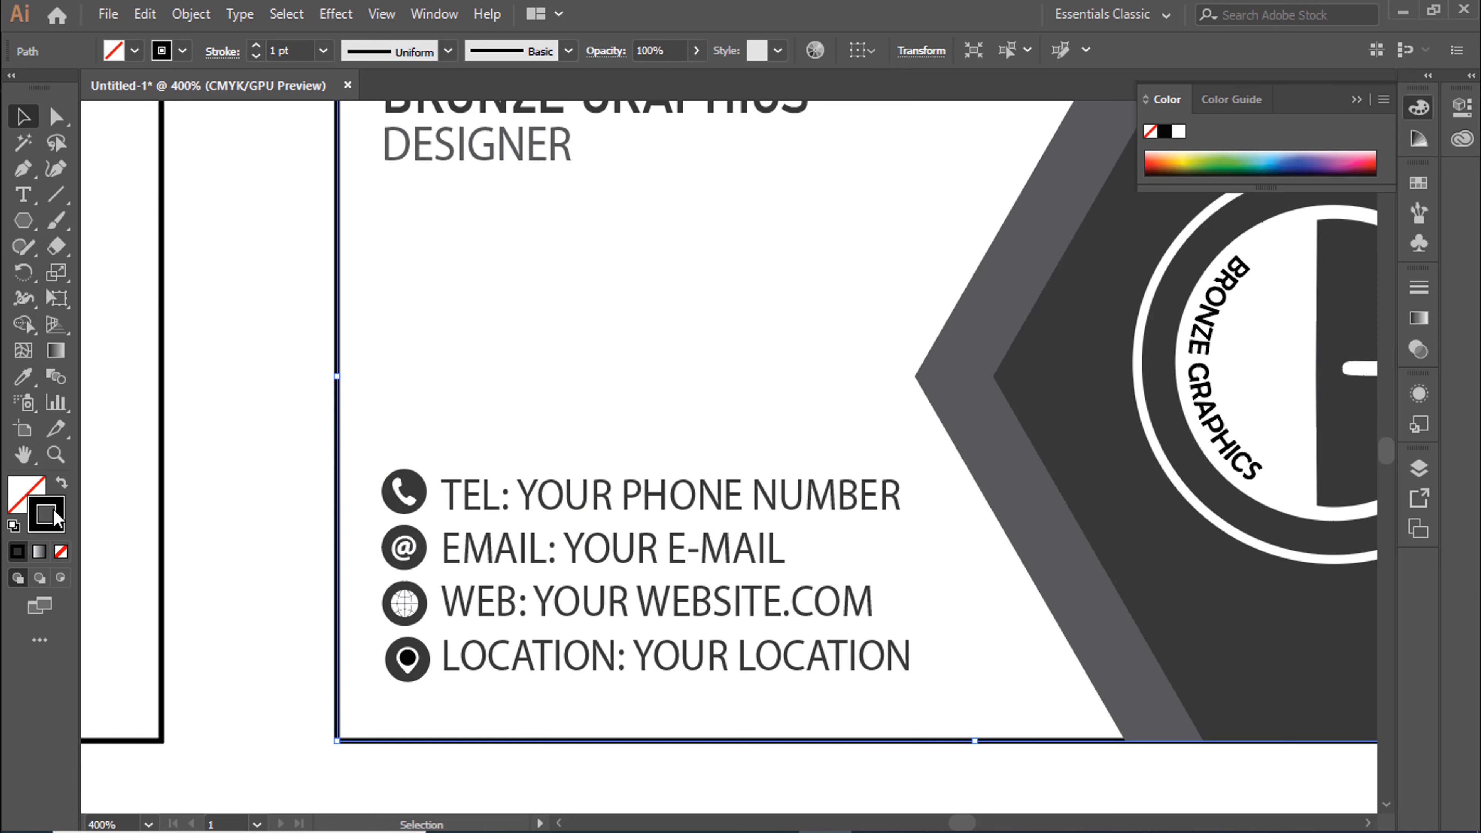
pyautogui.click(1419, 183)
pyautogui.click(1194, 305)
pyautogui.rightClick(330, 442)
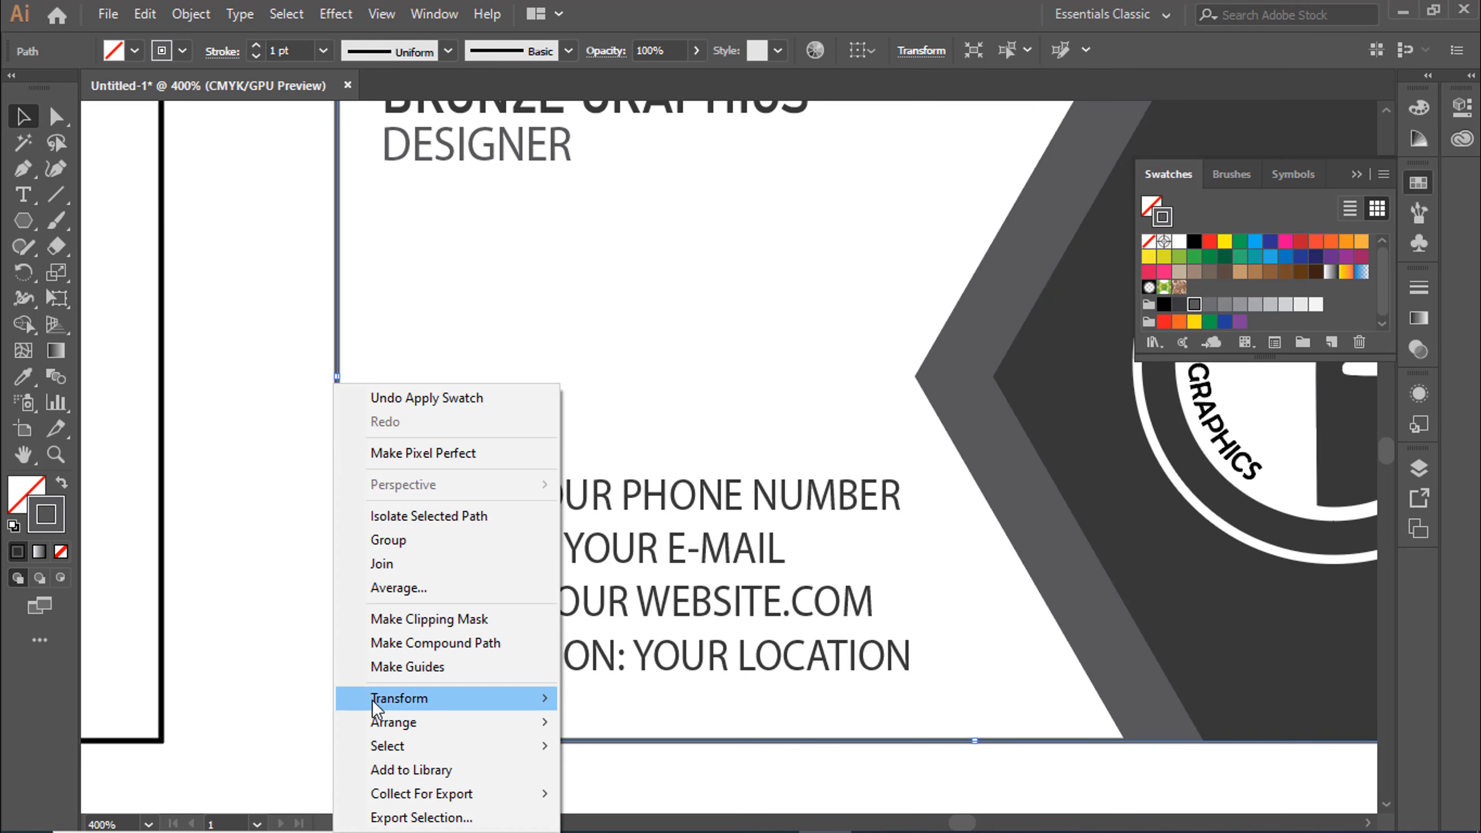
pyautogui.moveTo(385, 723)
pyautogui.click(606, 619)
pyautogui.click(293, 678)
# Recolor the black dot inside the location pin with the inner hexagon's dark grey using the Eyedropper tool
pyautogui.click(407, 660)
pyautogui.press('i')
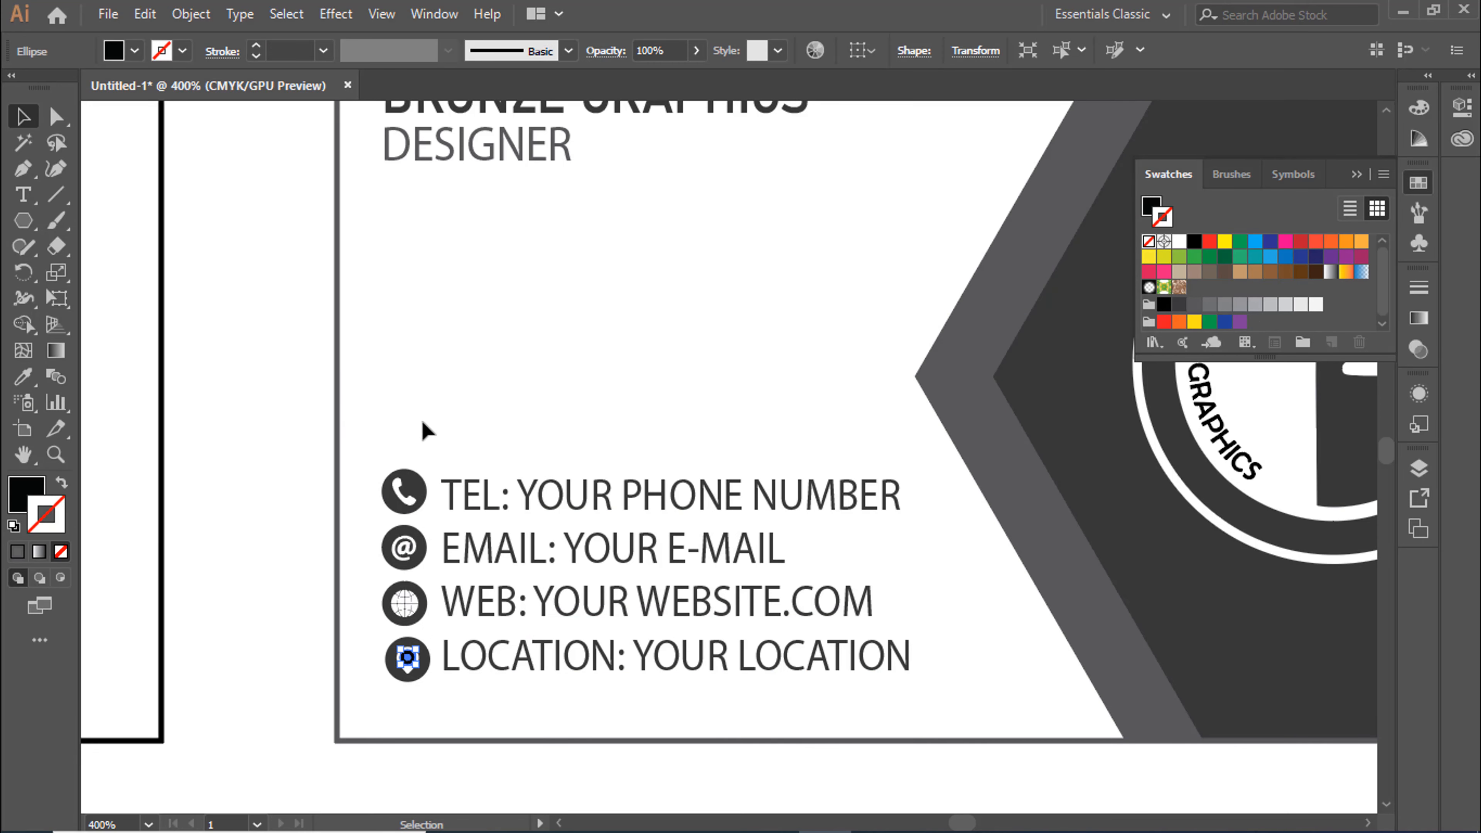
pyautogui.click(1091, 456)
pyautogui.click(22, 118)
pyautogui.click(244, 394)
# Give the first rectangle's stroke the dark grey swatch and bring the rectangle to the front
pyautogui.hotkey('ctrl', '-')
pyautogui.moveTo(245, 394); pyautogui.dragTo(853, 422)
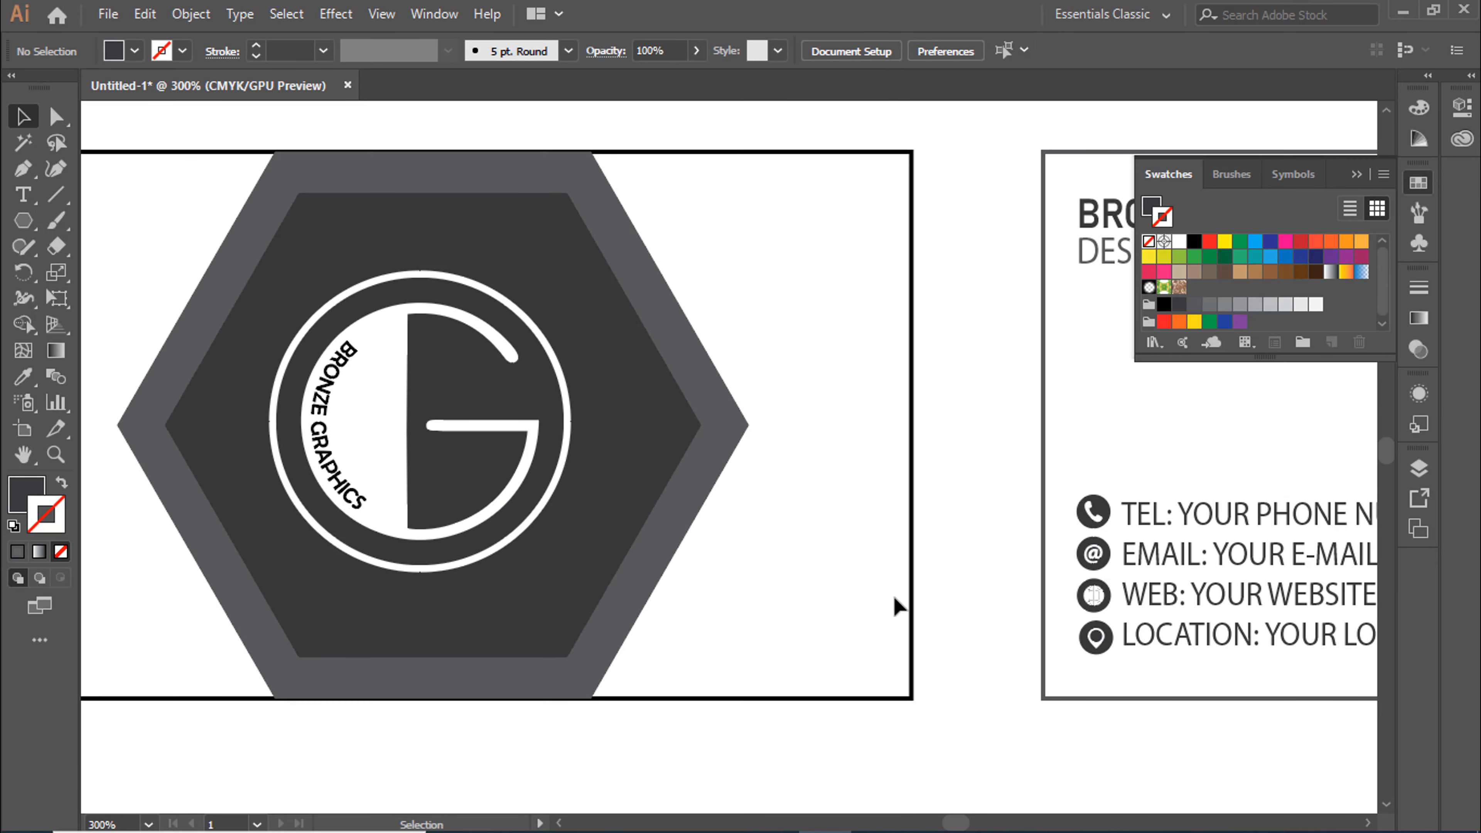
pyautogui.click(910, 607)
pyautogui.click(1179, 304)
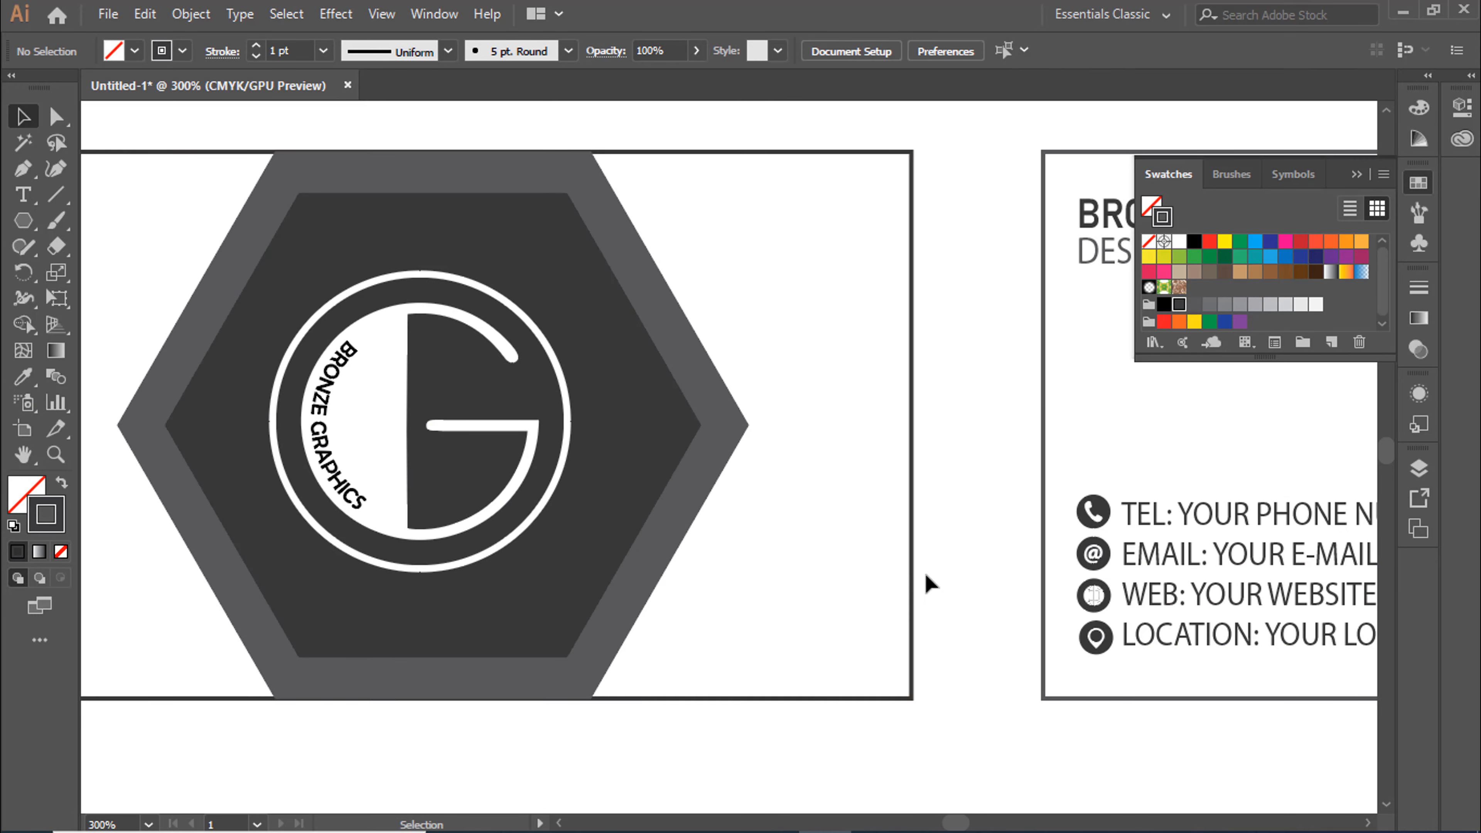
pyautogui.rightClick(911, 583)
pyautogui.moveTo(991, 460)
pyautogui.click(1412, 471)
pyautogui.click(998, 471)
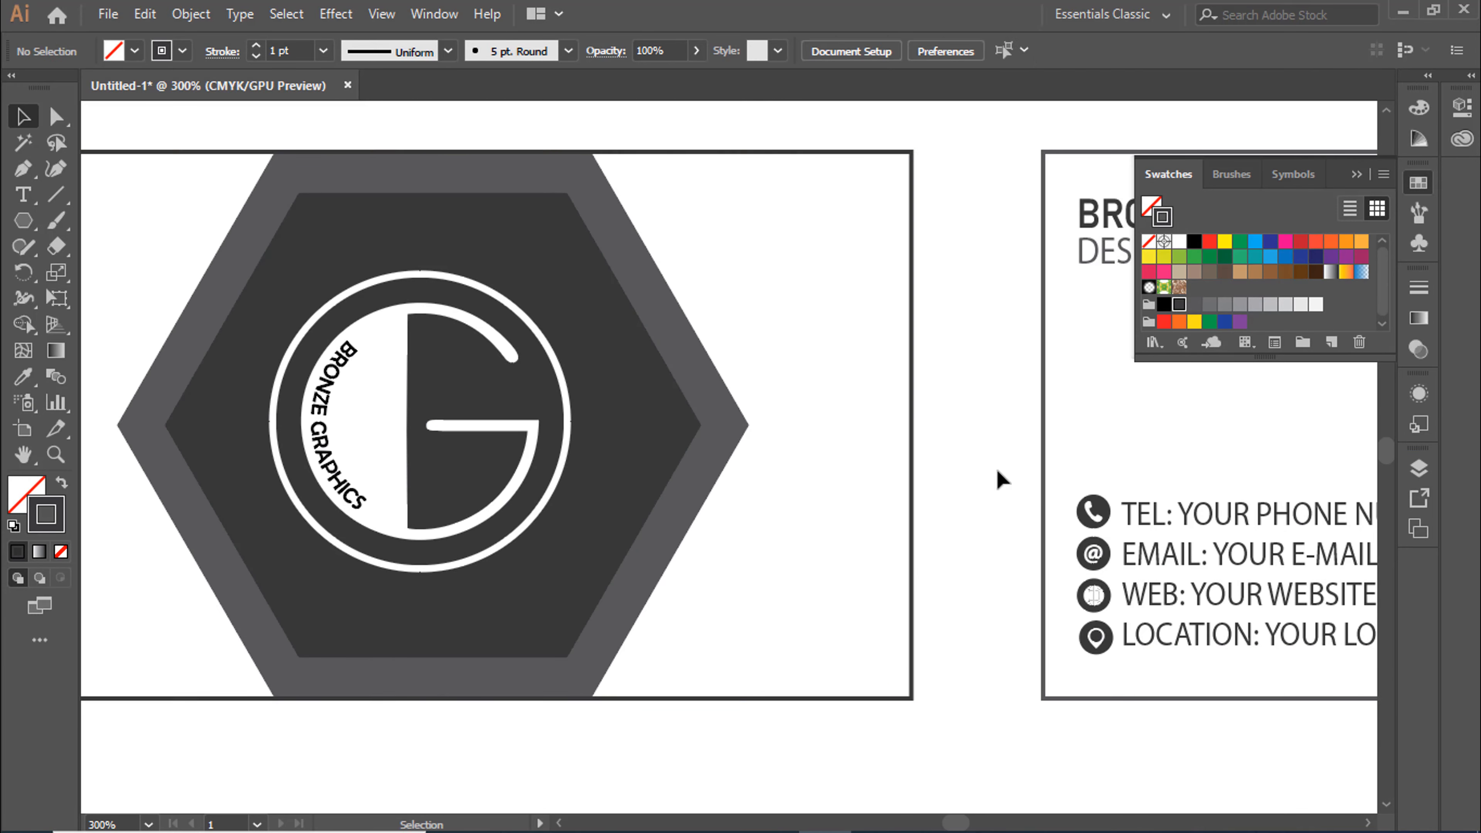
pyautogui.click(1355, 174)
# Create a small unfilled hexagon with the Polygon tool on the second rectangle's left edge, near the DESIGNER text
pyautogui.hotkey('ctrl', '-')
pyautogui.hotkey('ctrl', '-')
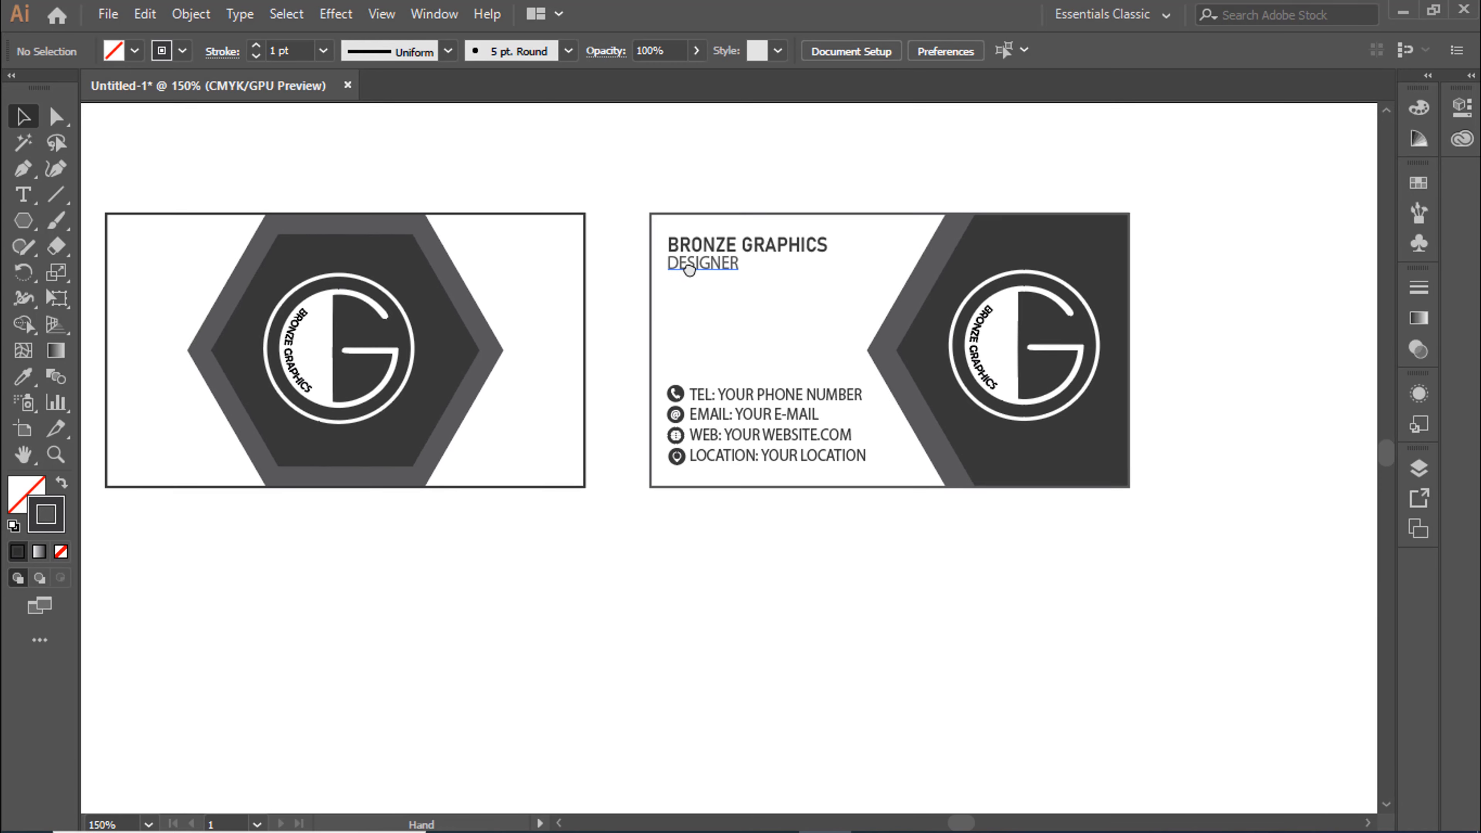
pyautogui.hotkey('ctrl', '+')
pyautogui.hotkey('ctrl', '+')
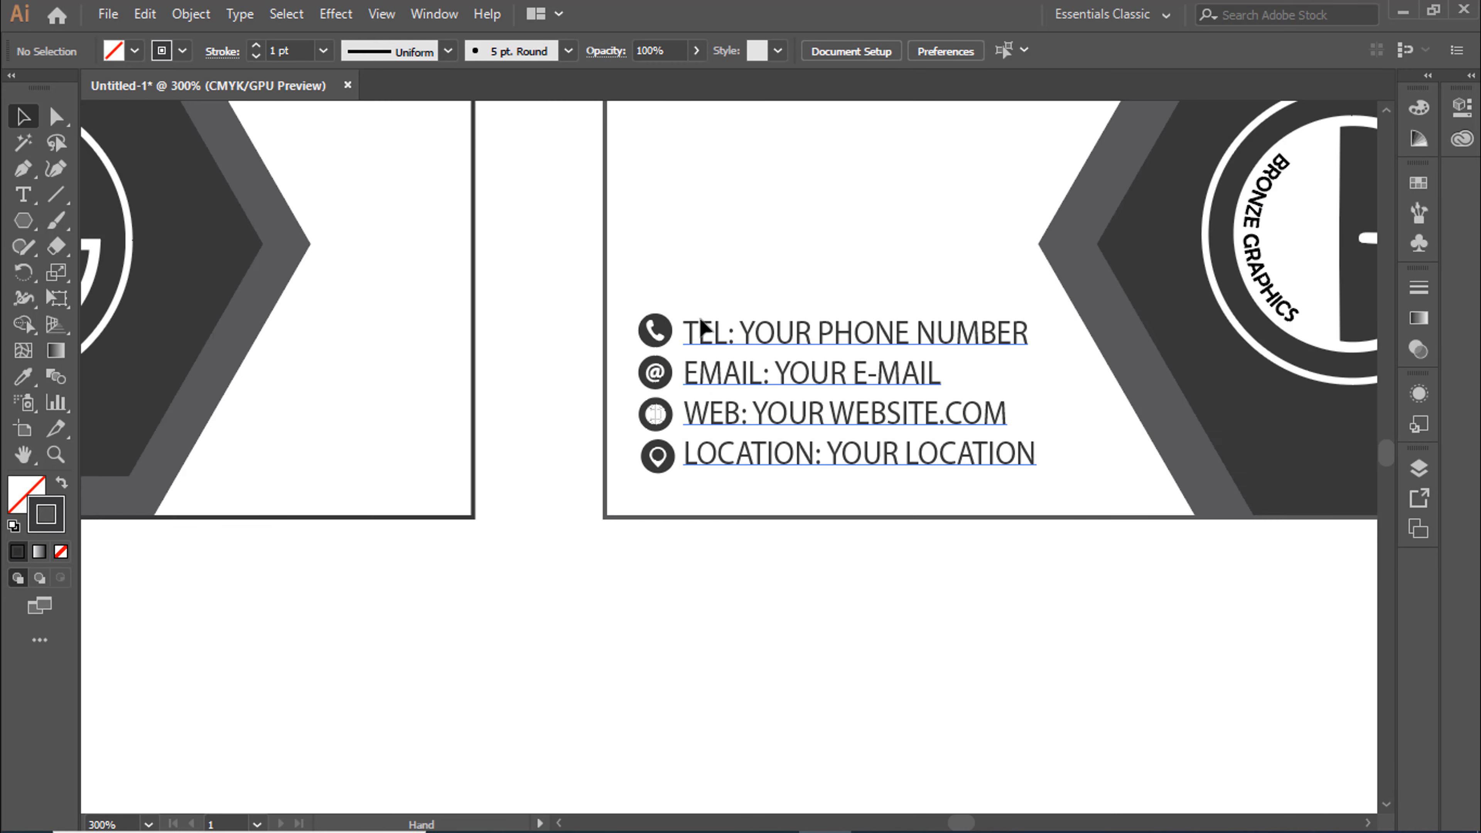
pyautogui.click(23, 221)
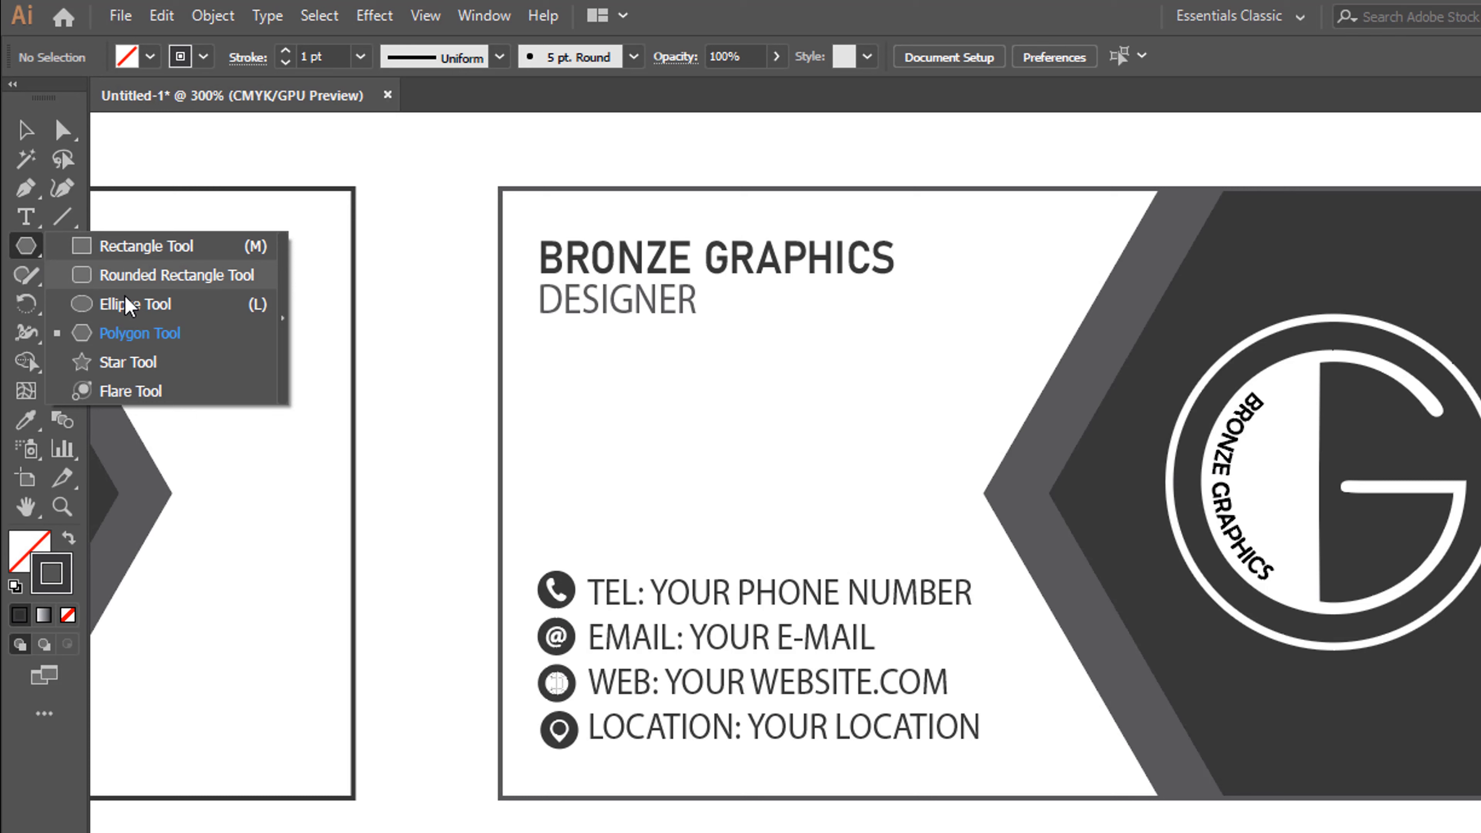
pyautogui.click(140, 333)
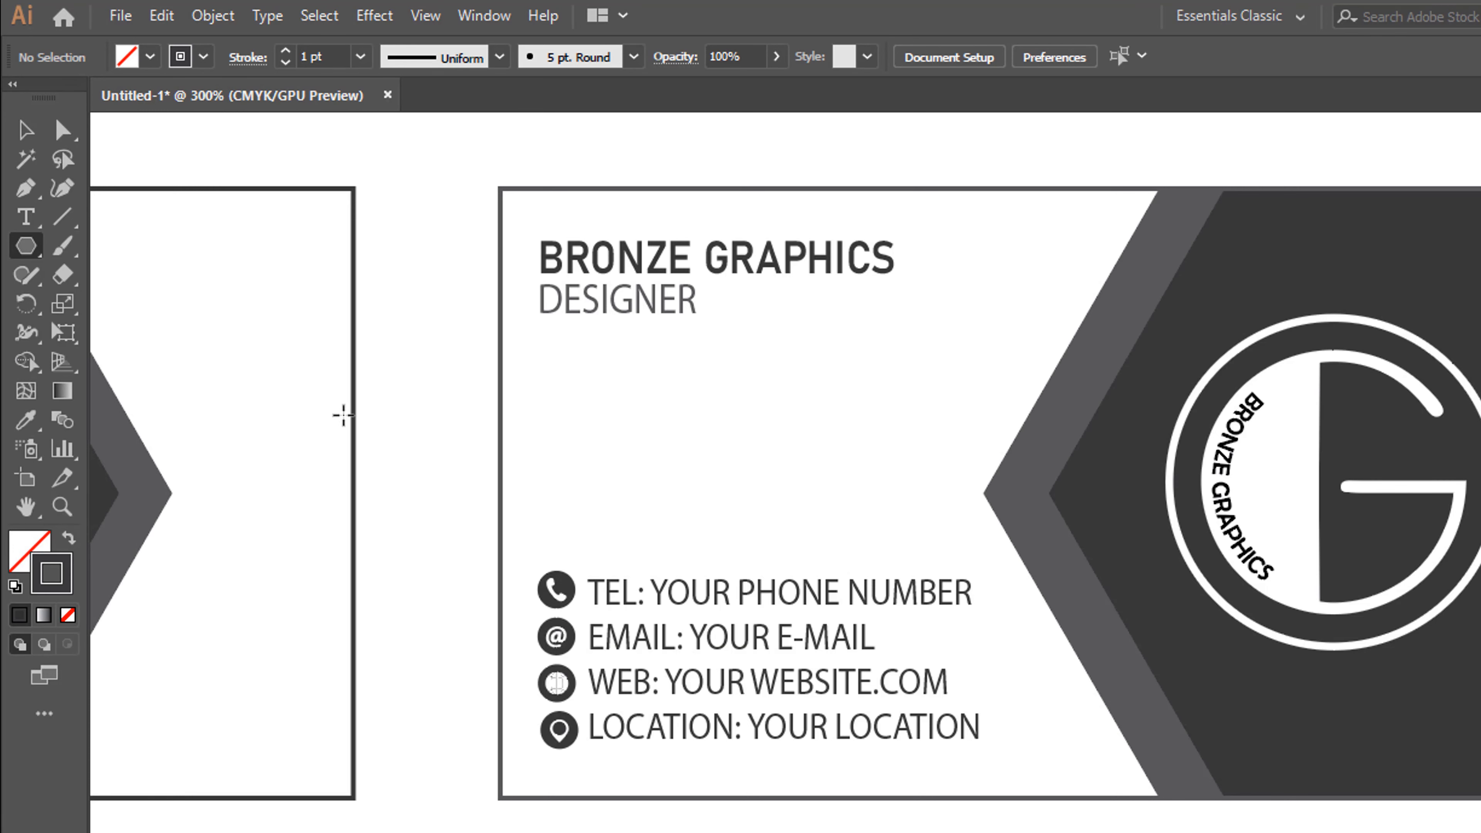
pyautogui.click(517, 350)
pyautogui.click(756, 526)
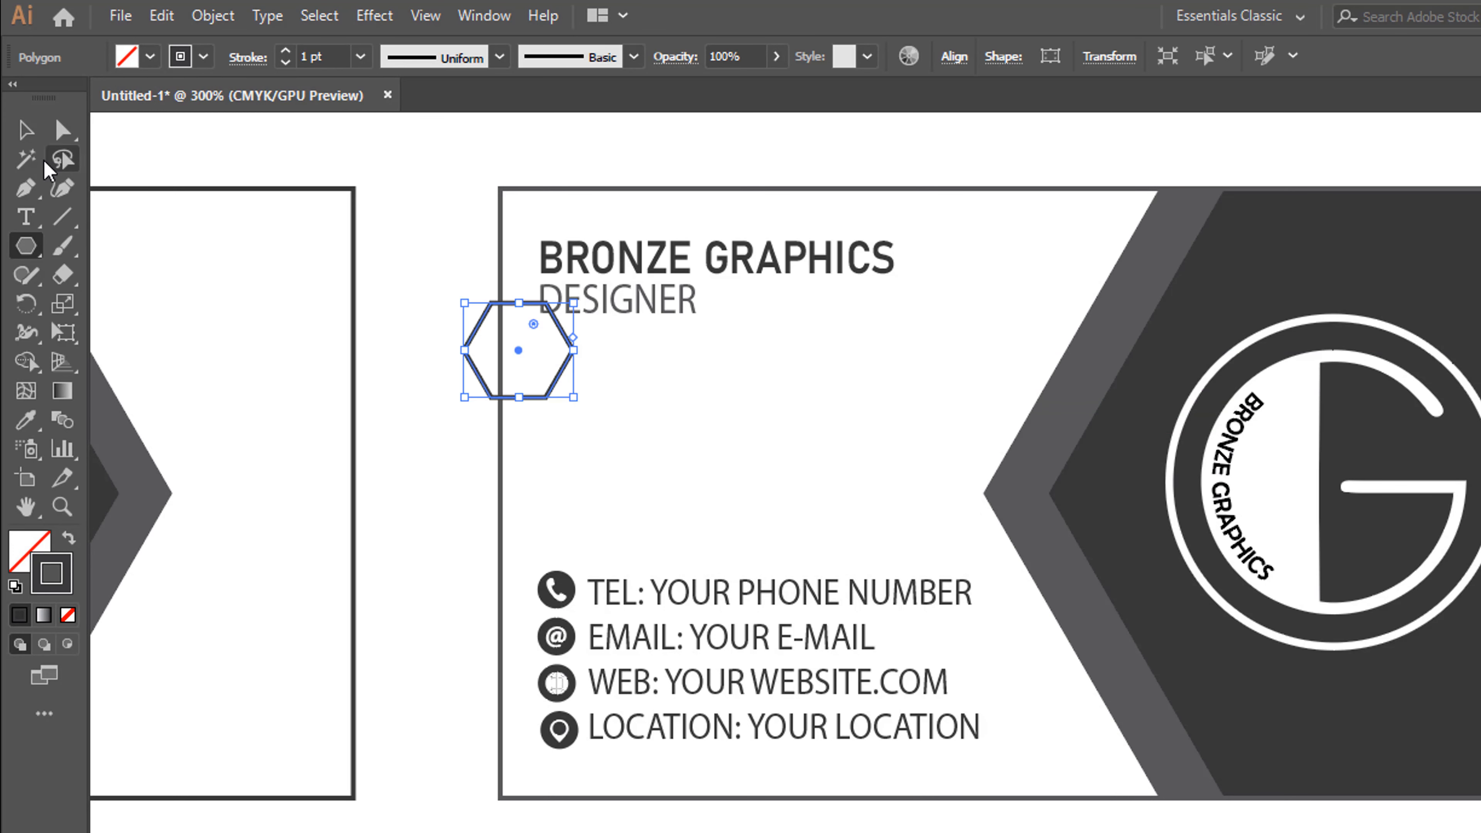
# Move the small hexagon so it straddles the second rectangle's left edge below DESIGNER, and scale it down slightly
pyautogui.click(26, 130)
pyautogui.moveTo(539, 402)
pyautogui.mouseDown()
pyautogui.moveTo(513, 416)
pyautogui.moveTo(525, 422)
pyautogui.mouseUp()
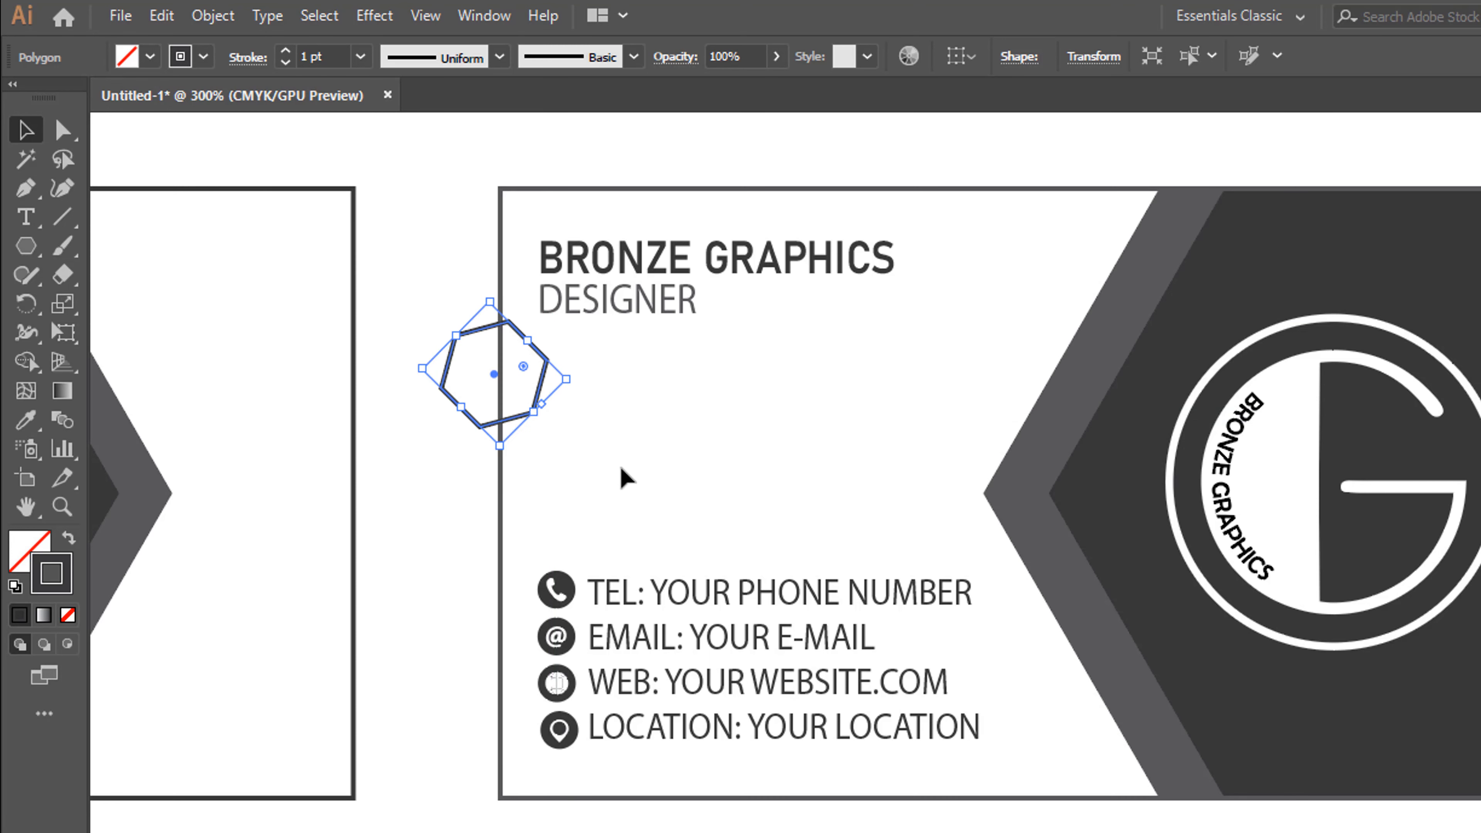
pyautogui.hotkey('ctrl', 'z')
pyautogui.click(584, 450)
pyautogui.click(512, 420)
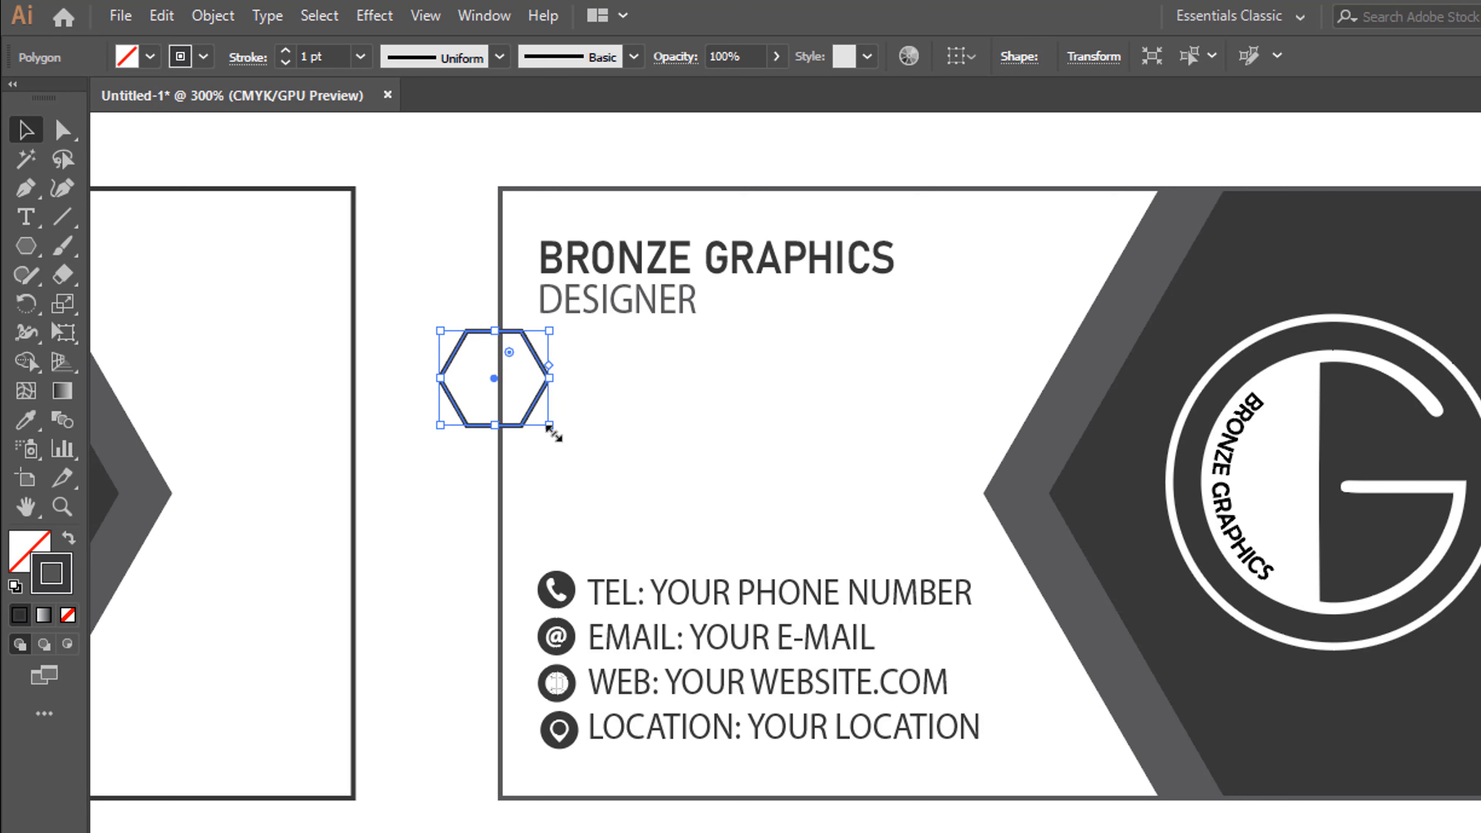
pyautogui.moveTo(549, 420); pyautogui.dragTo(548, 418)
pyautogui.click(428, 321)
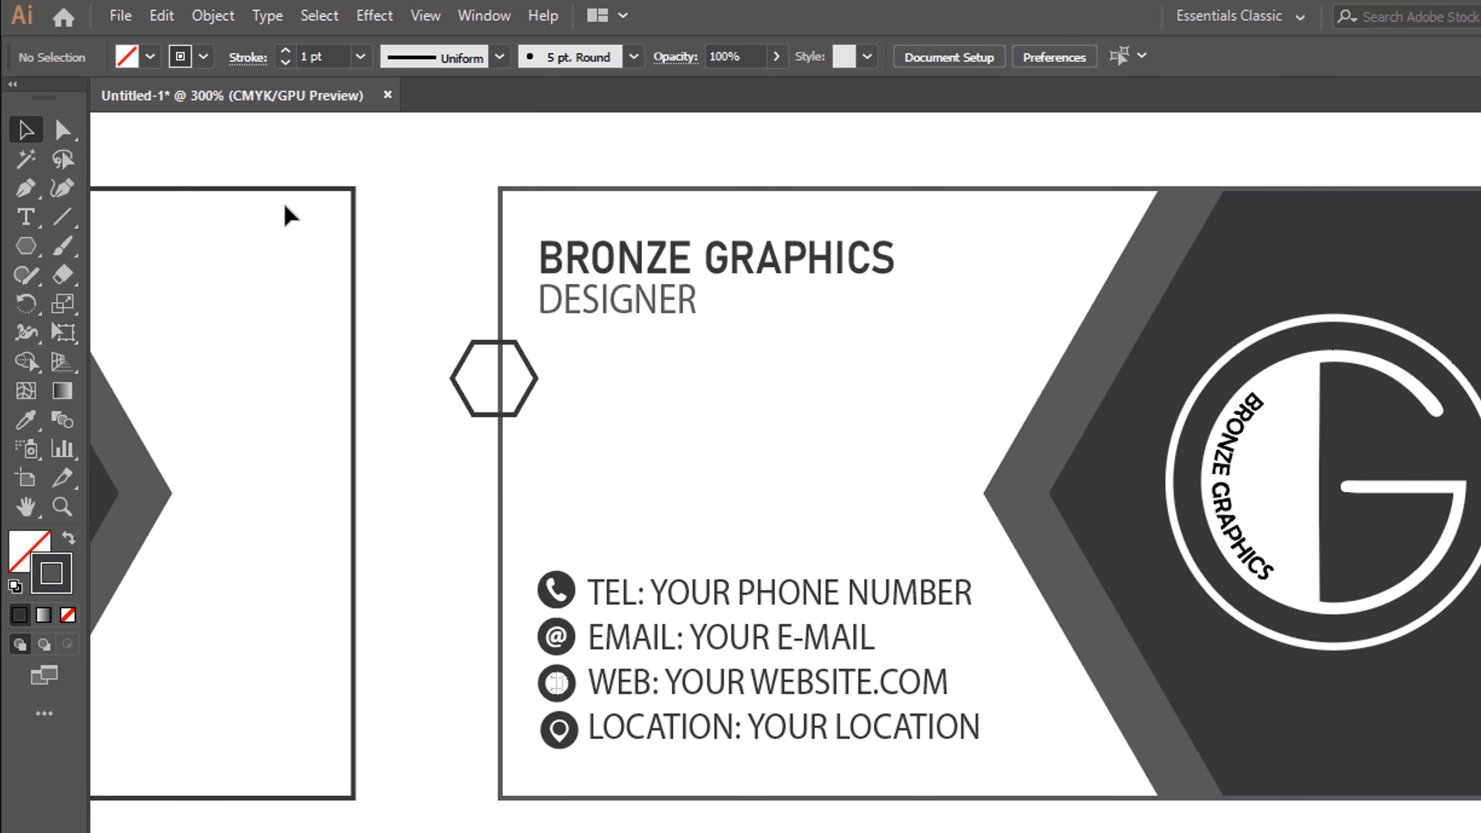
# Stretch the small hexagon horizontally into a long bar by shifting its three right-hand anchor points to the right
pyautogui.press('a')
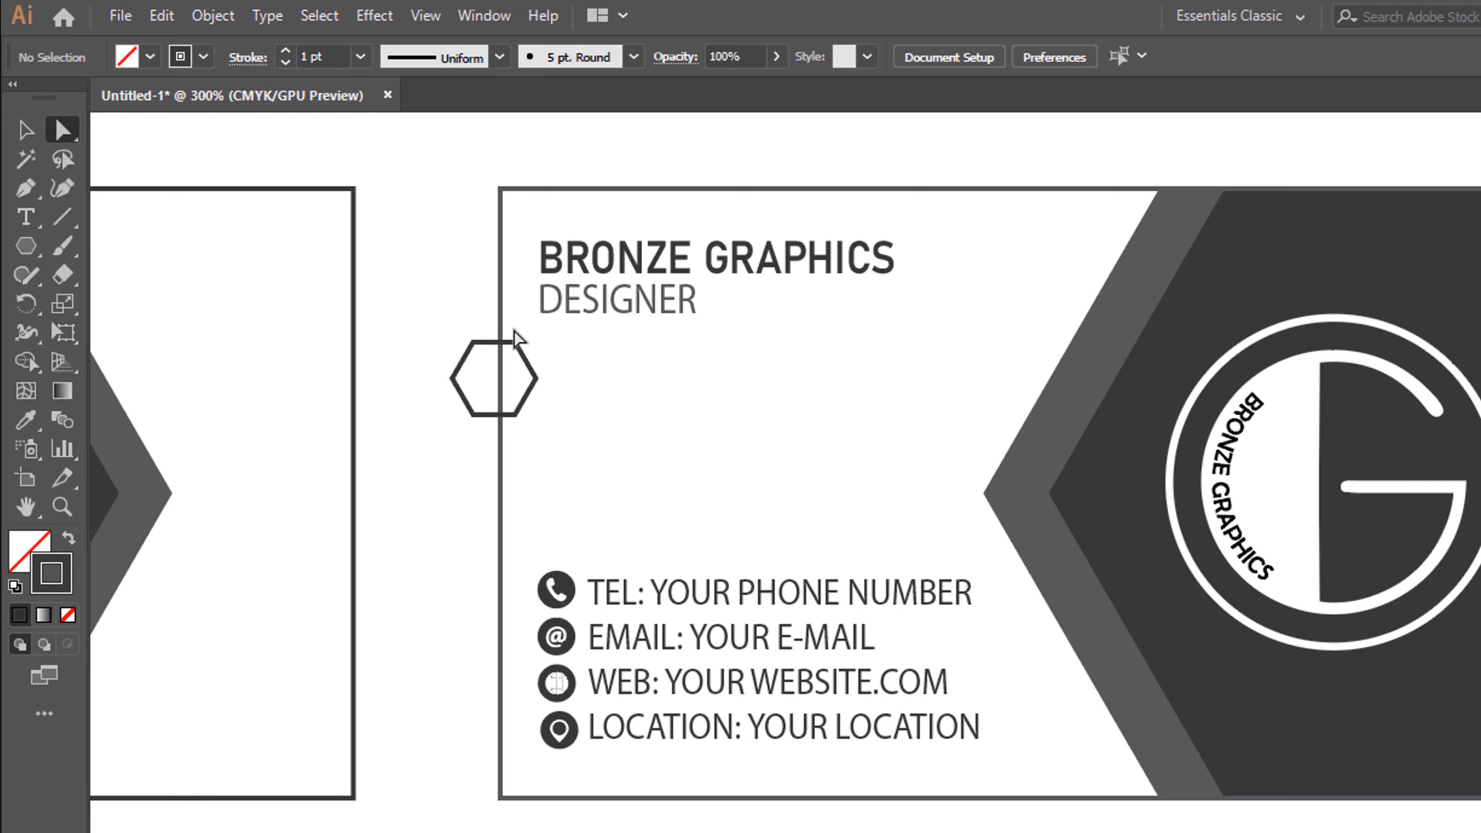
pyautogui.moveTo(542, 379); pyautogui.dragTo(611, 440)
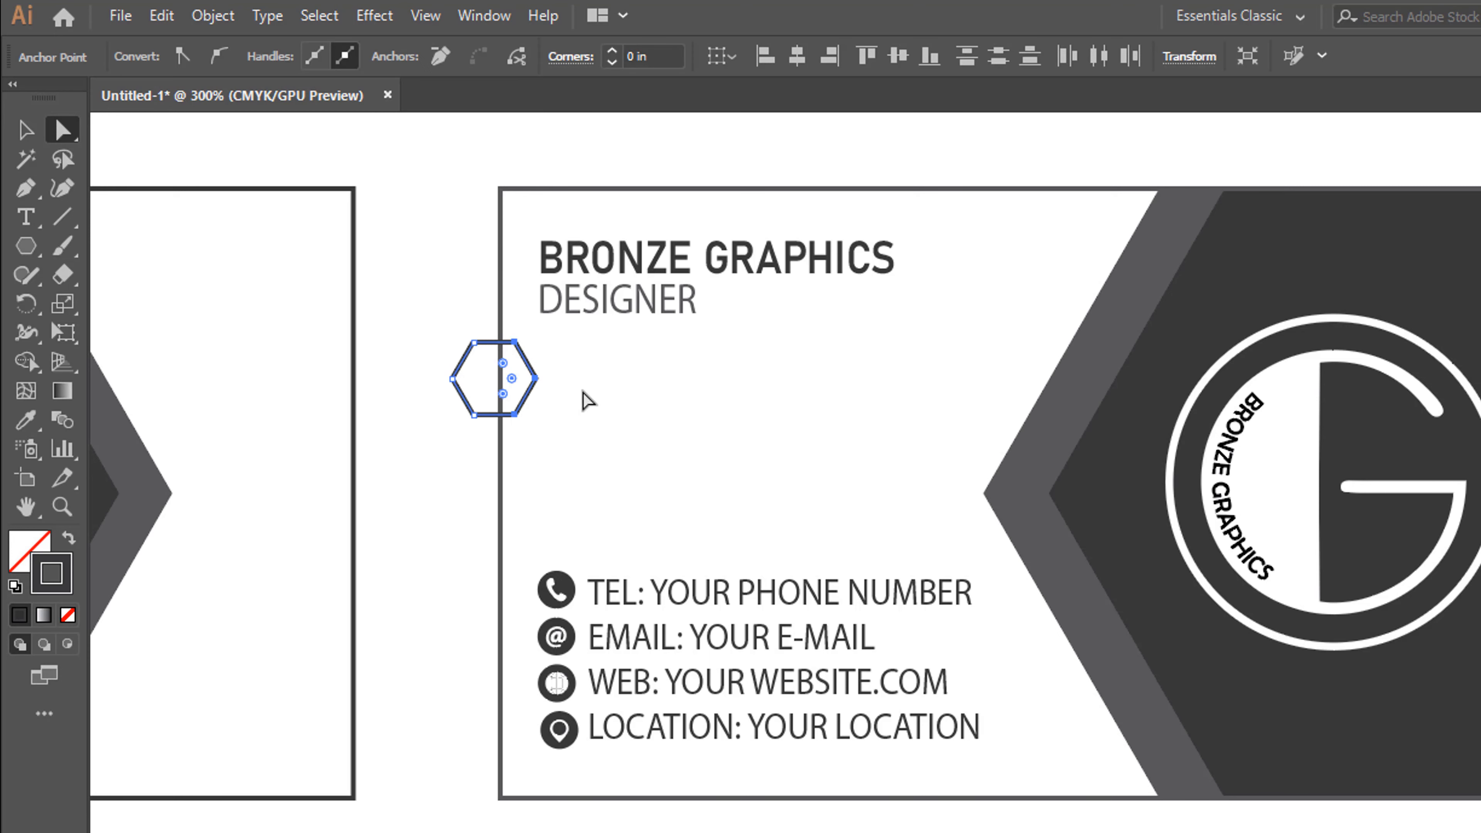
pyautogui.hotkey('shift', 'Right')
pyautogui.hotkey('shift', 'Right')
pyautogui.hotkey('shift', 'Right')
pyautogui.hotkey('shift', 'Right')
pyautogui.hotkey('shift', 'Right')
pyautogui.hotkey('shift', 'Right')
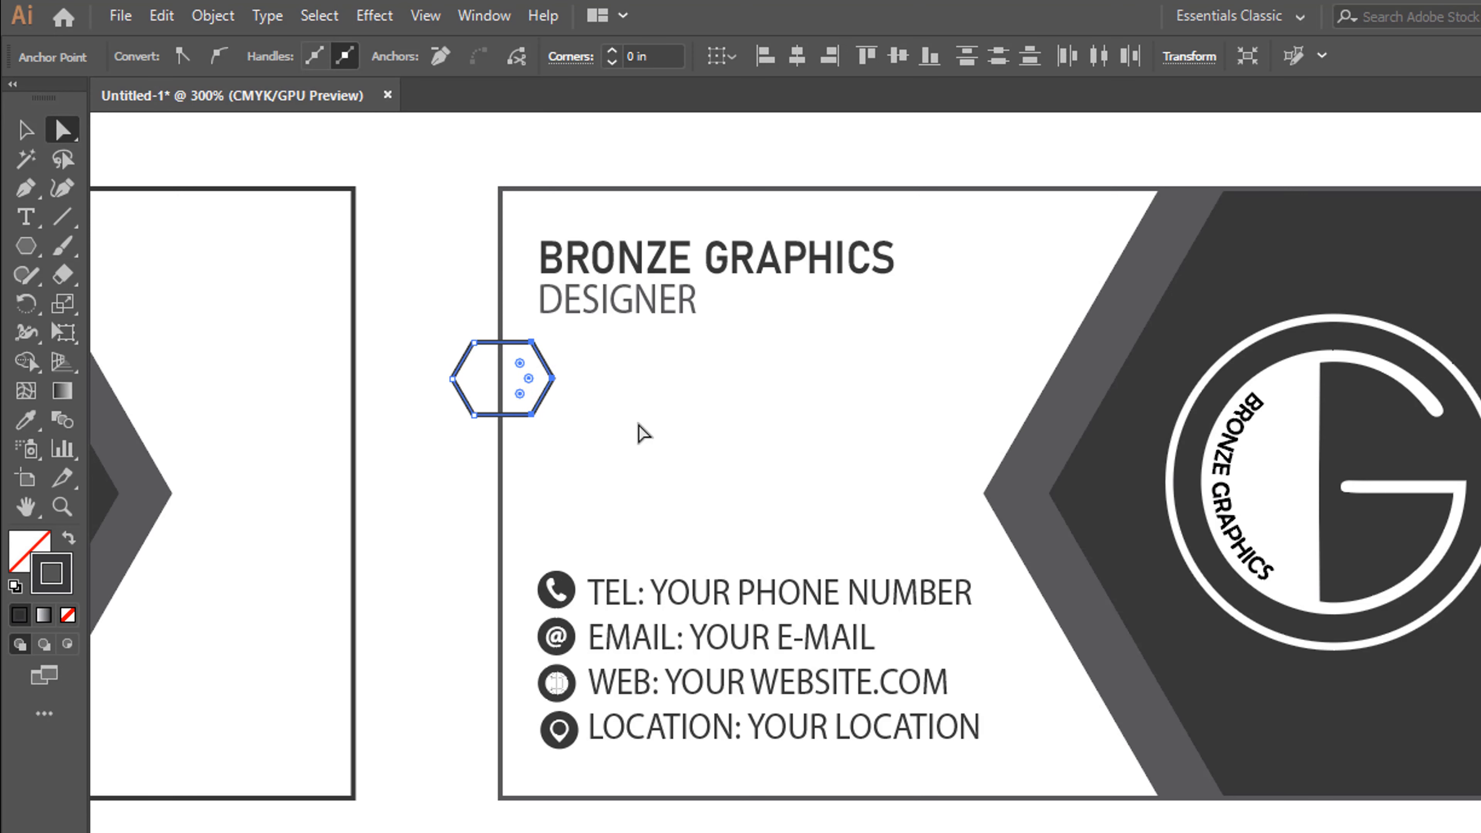
pyautogui.hotkey('shift', 'Right')
pyautogui.hotkey('shift', 'Right')
pyautogui.hotkey('shift', 'Right')
pyautogui.hotkey('shift', 'Right')
pyautogui.hotkey('shift', 'Right')
pyautogui.hotkey('shift', 'Right')
pyautogui.hotkey('shift', 'Right')
pyautogui.hotkey('shift', 'Right')
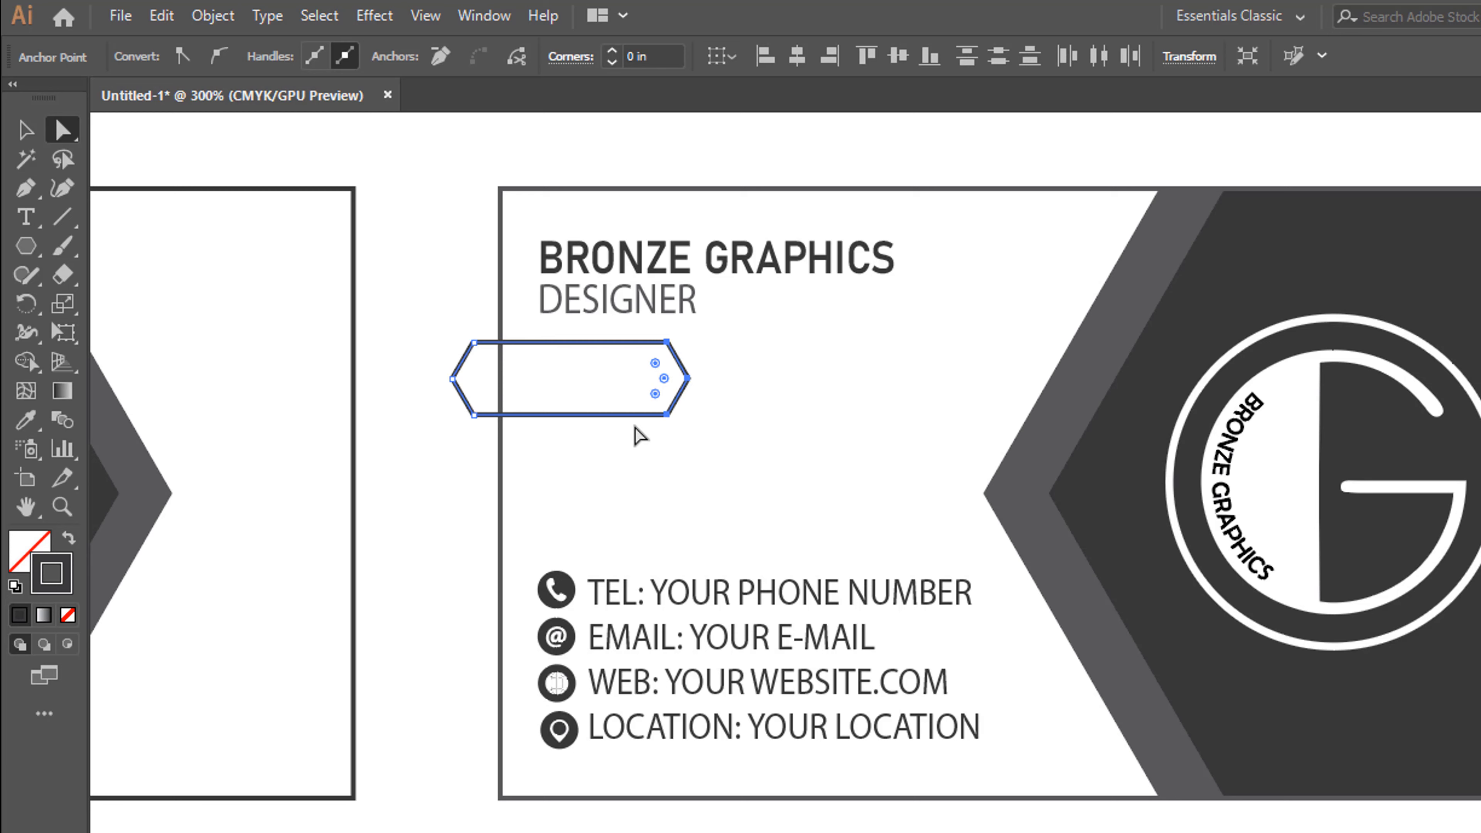
pyautogui.hotkey('shift', 'Right')
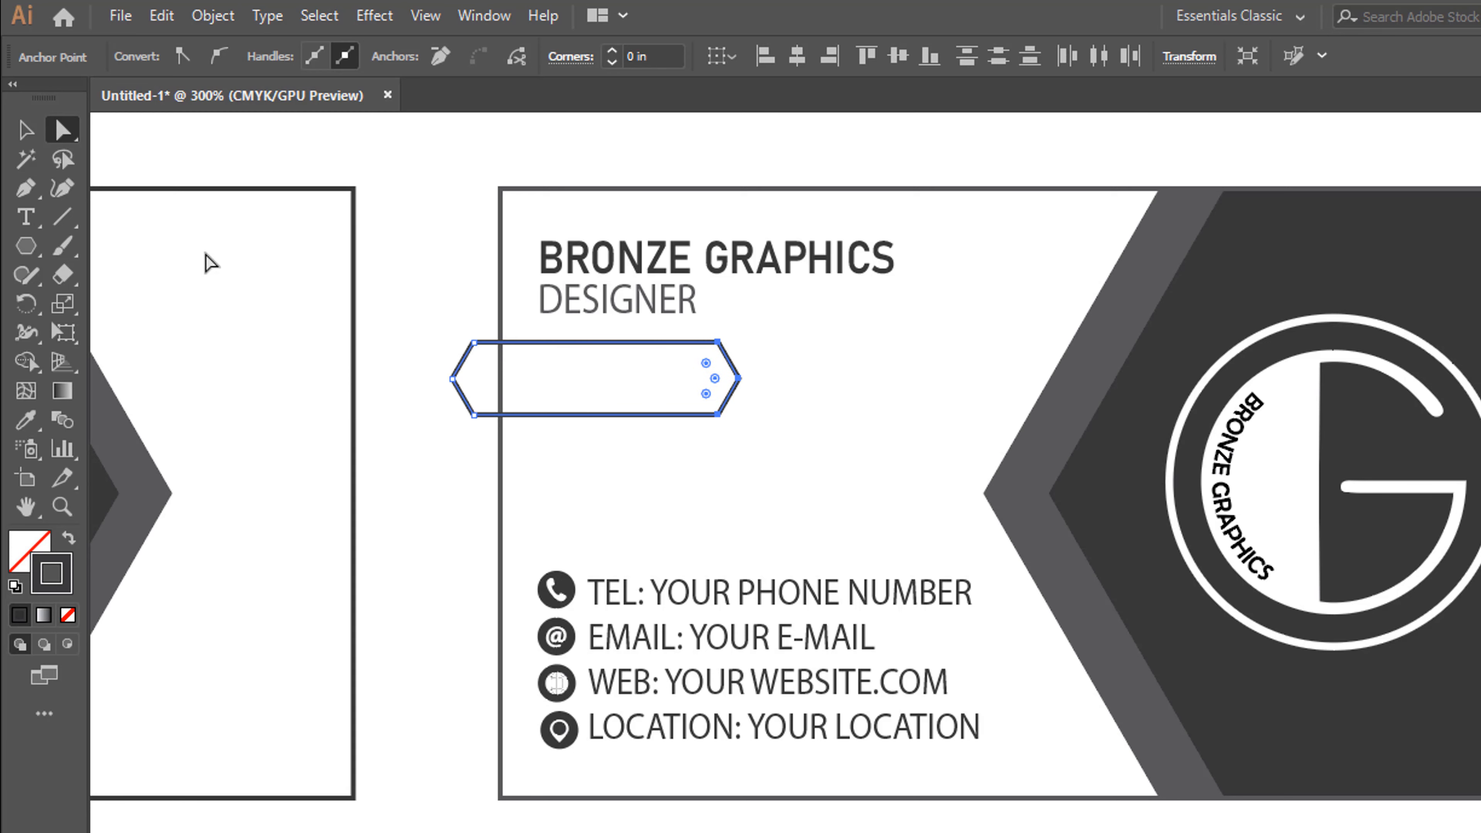
pyautogui.click(28, 134)
pyautogui.click(390, 420)
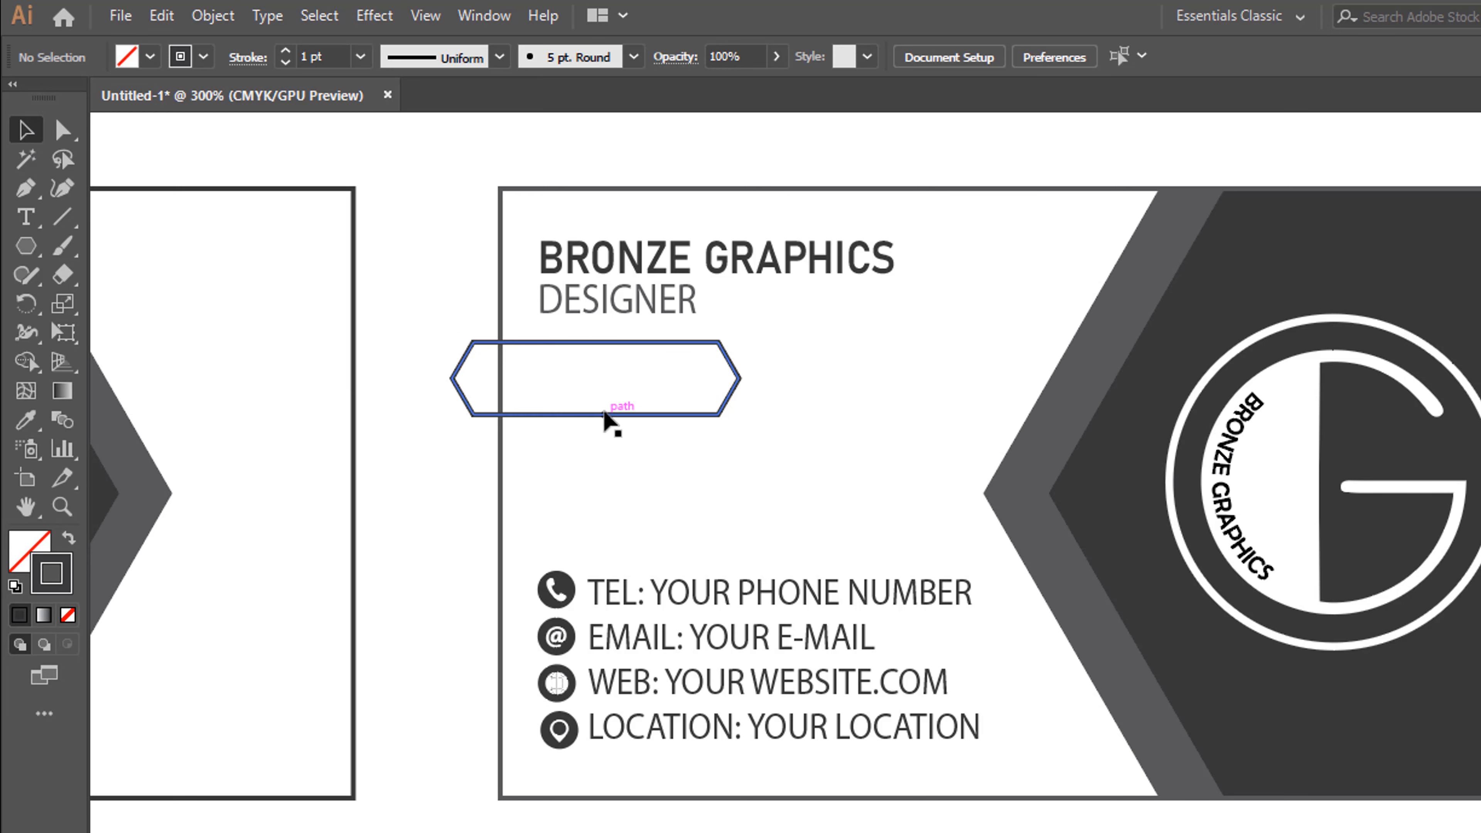
# Move the DESIGNER text into the elongated hexagon and centre the two on each other horizontally and vertically
pyautogui.click(612, 416)
pyautogui.click(682, 429)
pyautogui.moveTo(651, 321); pyautogui.dragTo(702, 373)
pyautogui.moveTo(610, 451); pyautogui.dragTo(724, 363)
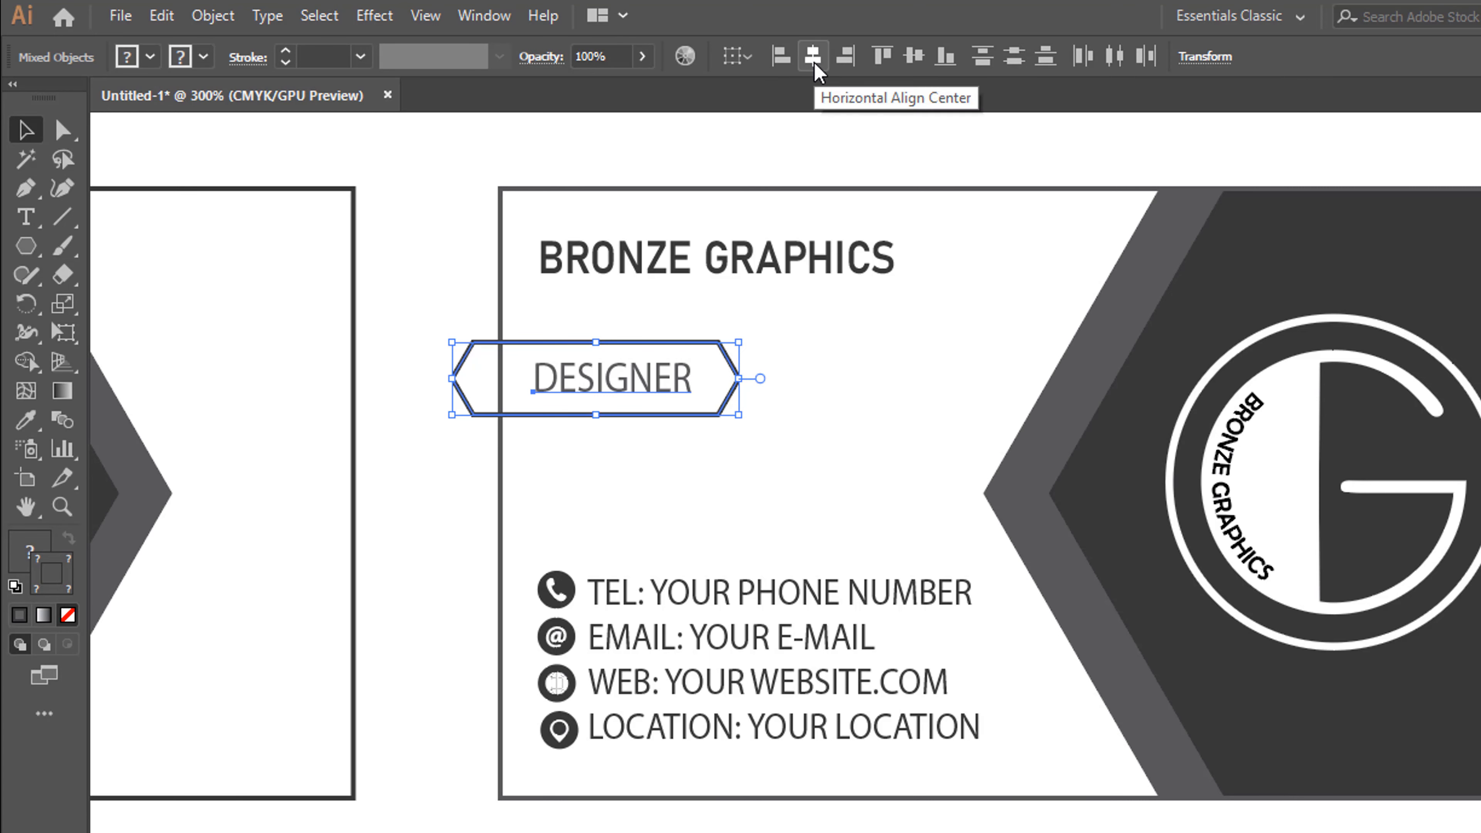
pyautogui.click(812, 56)
pyautogui.click(917, 61)
pyautogui.click(718, 436)
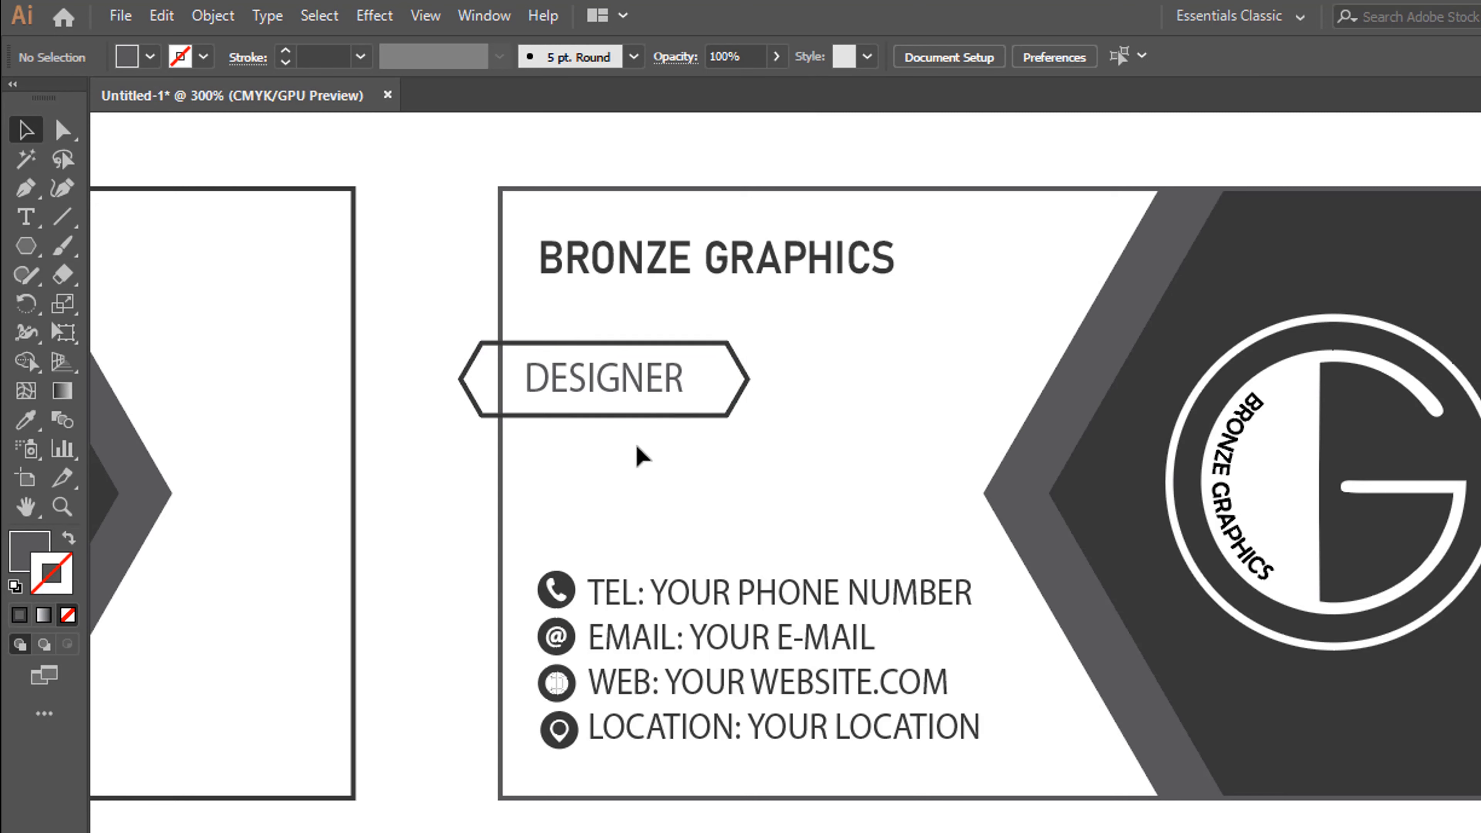
# Move the elongated hexagon and DESIGNER text up together so they sit directly beneath BRONZE GRAPHICS
pyautogui.moveTo(619, 450); pyautogui.dragTo(734, 350)
pyautogui.press('Up')
pyautogui.press('Up')
pyautogui.press('Up')
pyautogui.press('Up')
pyautogui.press('Up')
pyautogui.press('Up')
pyautogui.press('Up')
pyautogui.press('Up')
pyautogui.press('Up')
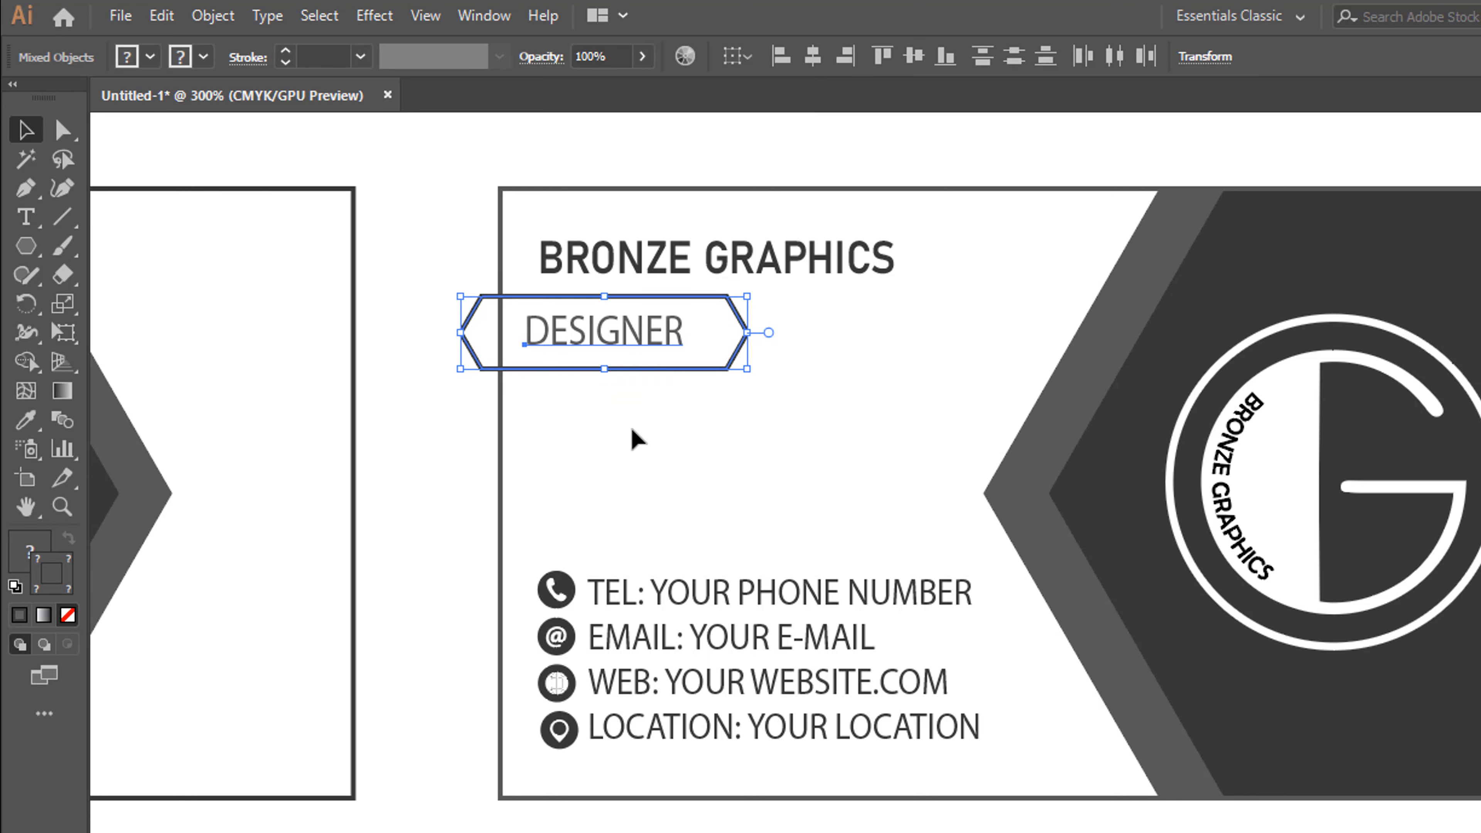
# Shift the DESIGNER text inside the elongated hexagon so its left edge lines up with the BRONZE GRAPHICS text
pyautogui.click(685, 387)
pyautogui.click(637, 349)
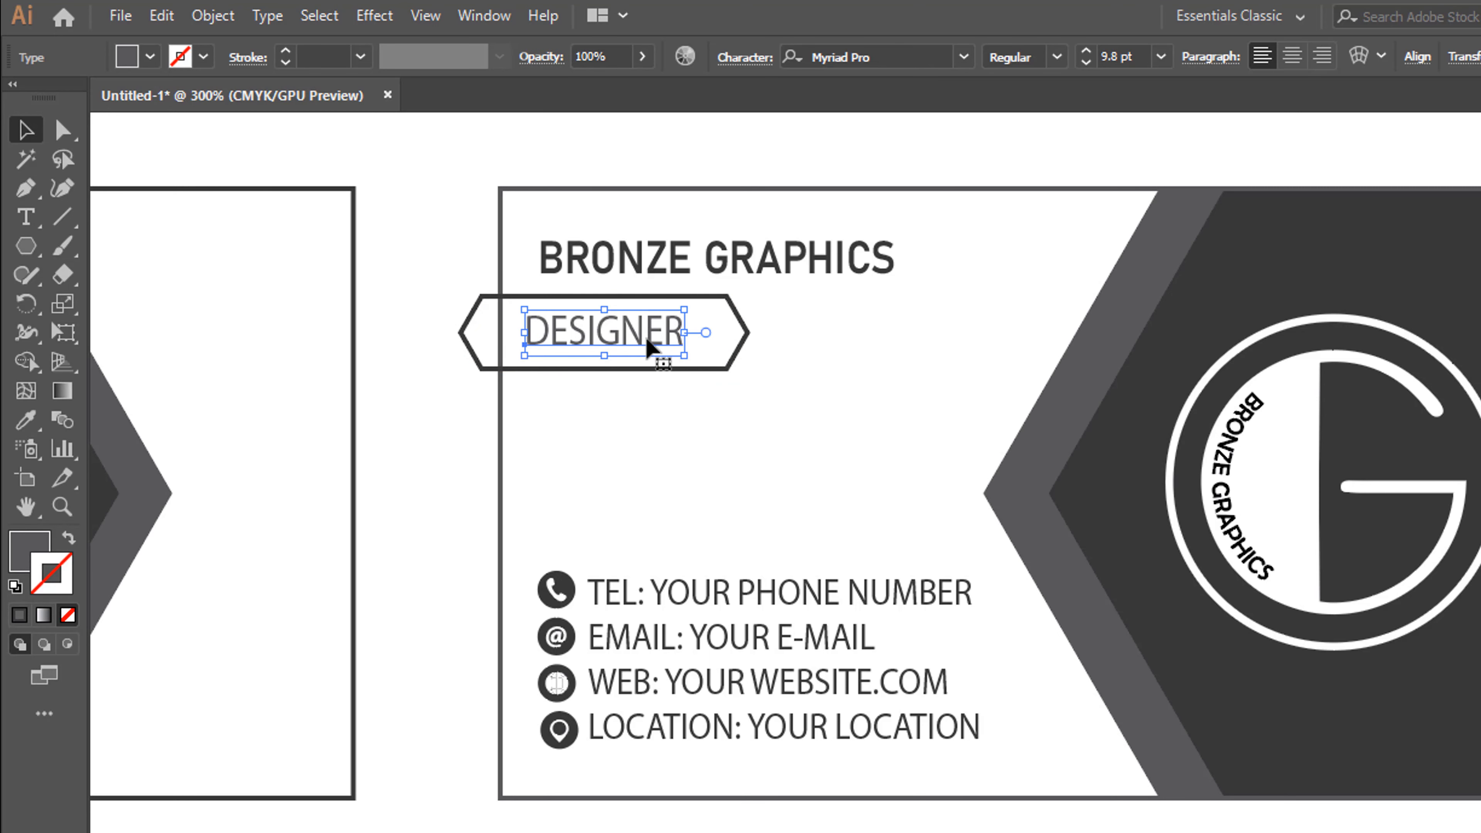
pyautogui.click(606, 265)
pyautogui.keyDown('shift'); pyautogui.click(676, 331); pyautogui.keyUp('shift')
pyautogui.click(484, 15)
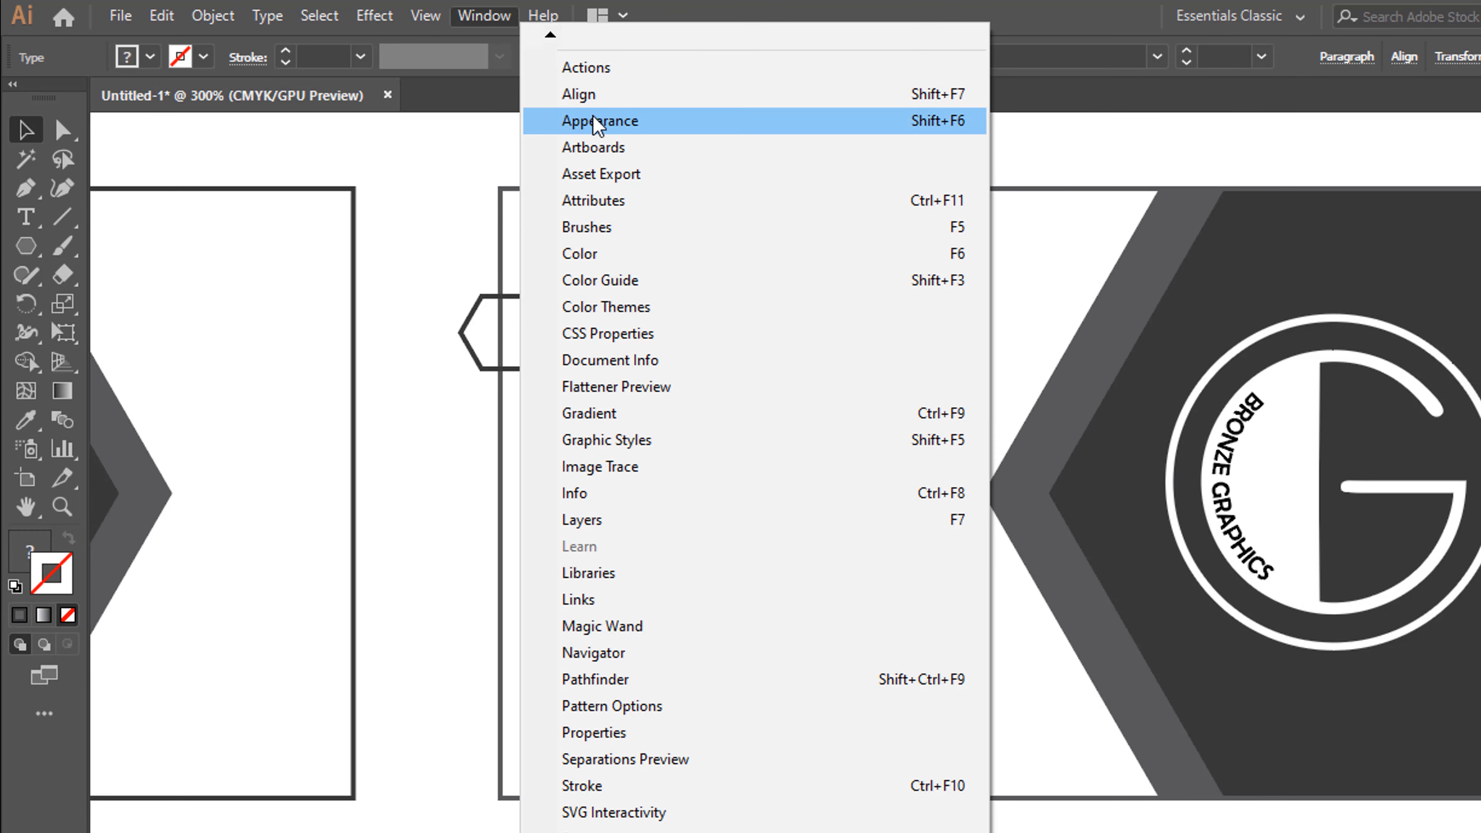
pyautogui.click(612, 93)
pyautogui.click(985, 271)
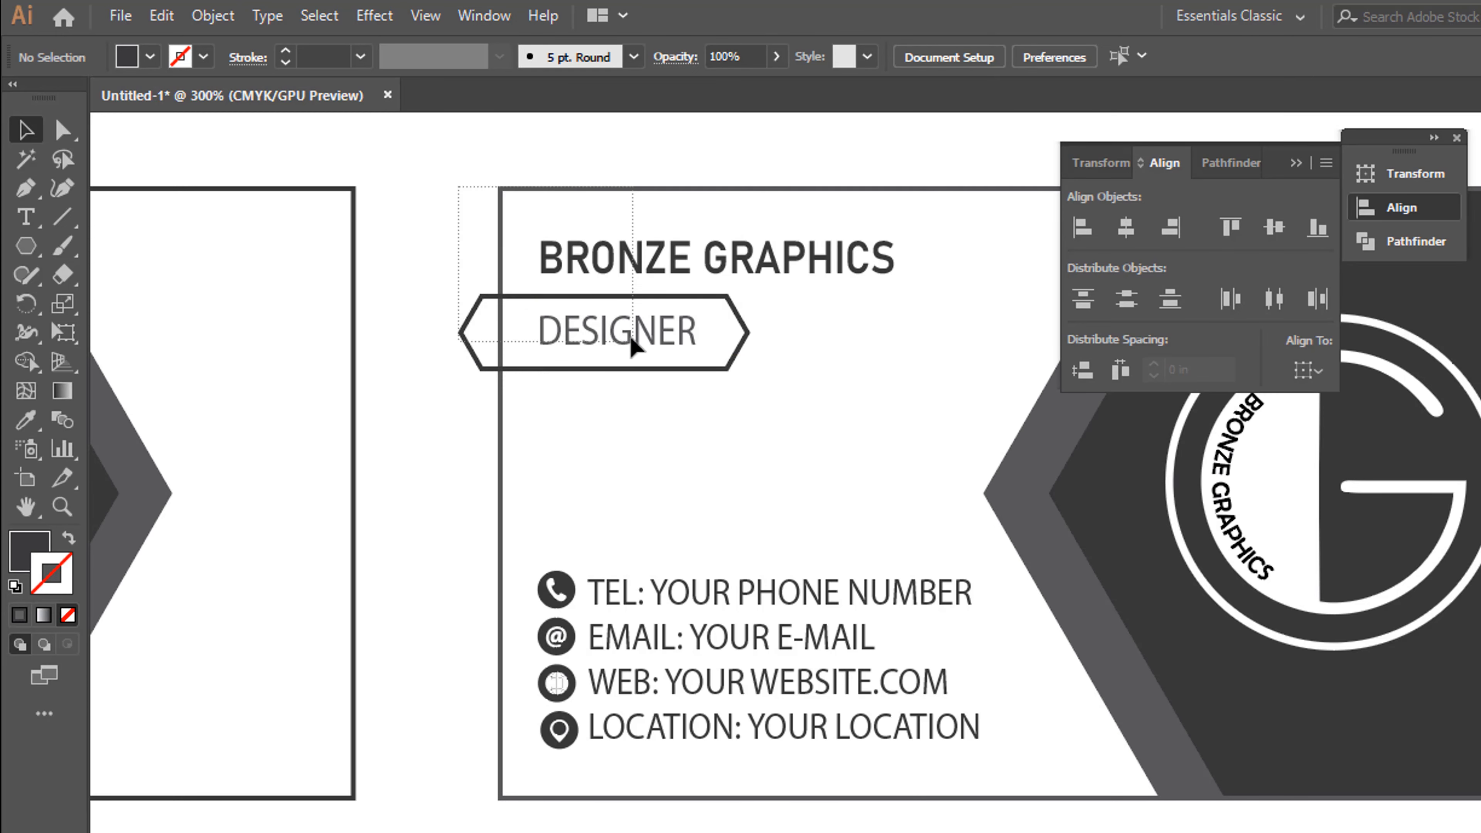
# Copy the second rectangle's stroke appearance onto the elongated hexagon with the Eyedropper tool
pyautogui.click(482, 307)
pyautogui.click(25, 421)
pyautogui.click(704, 208)
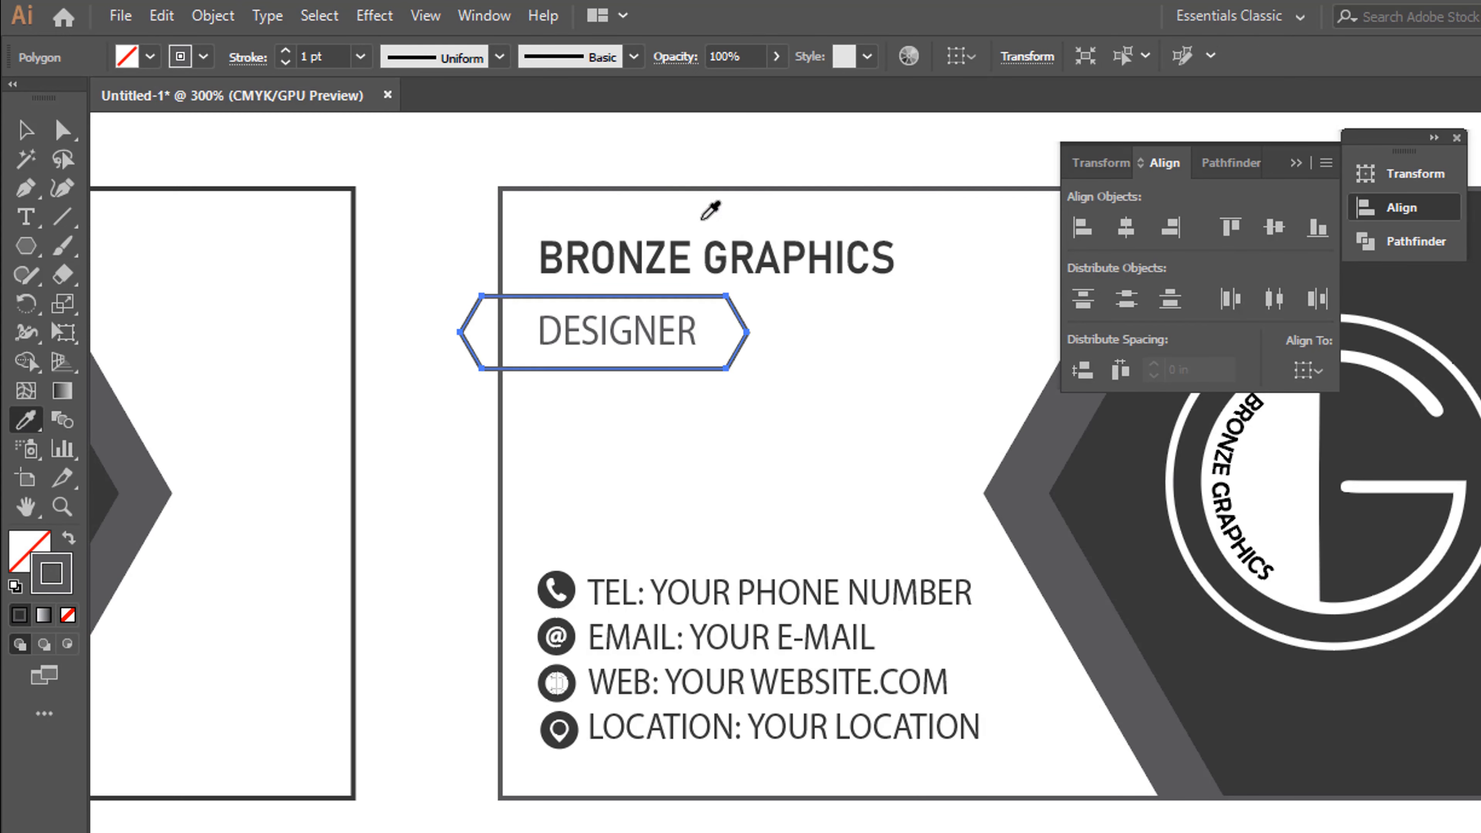
# Remove the part of the elongated hexagon outside the second rectangle's left edge with the Shape Builder tool, and deselect everything
pyautogui.press('v')
pyautogui.moveTo(430, 148); pyautogui.dragTo(579, 374)
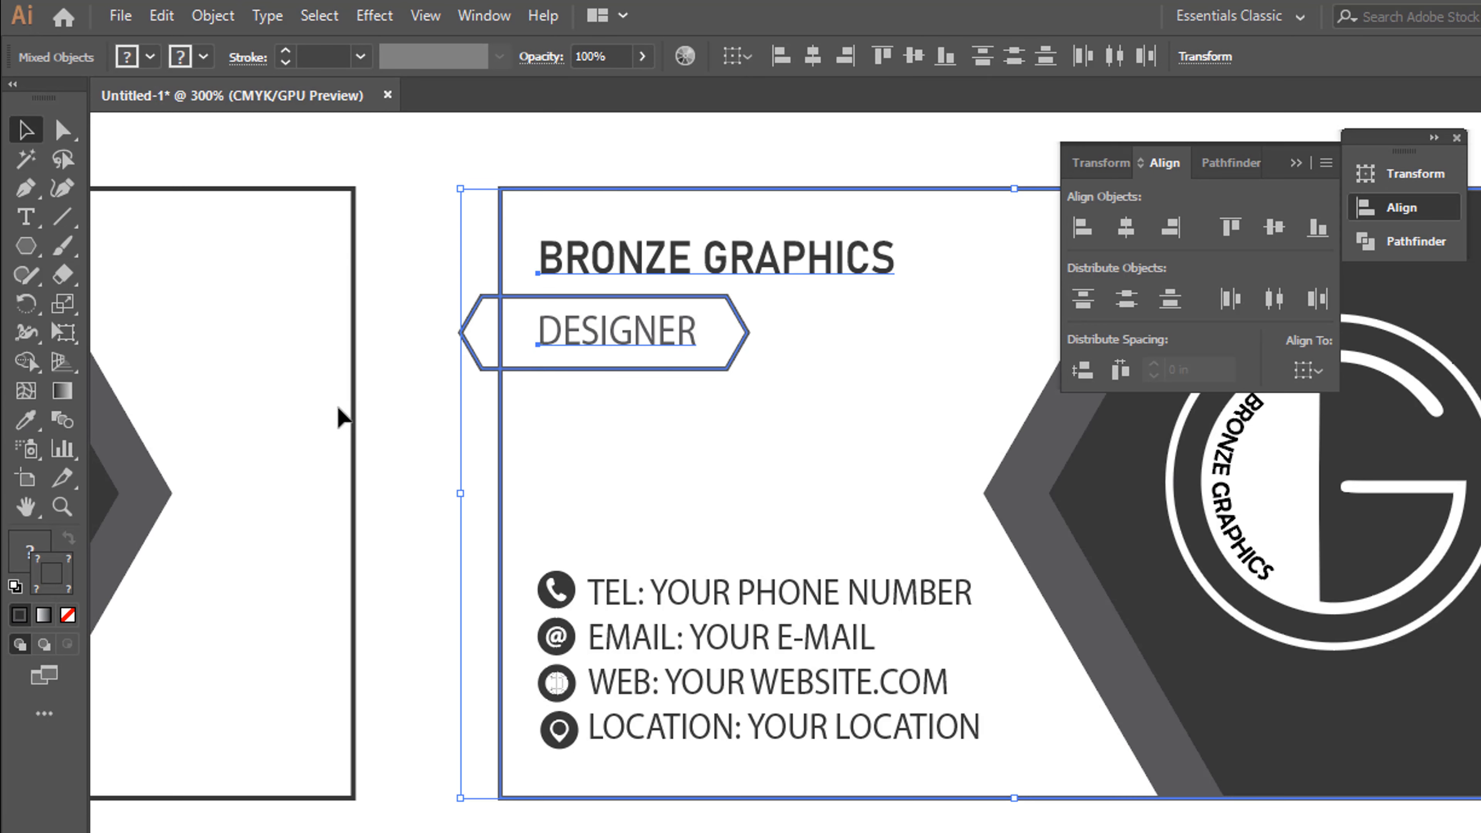
pyautogui.click(28, 376)
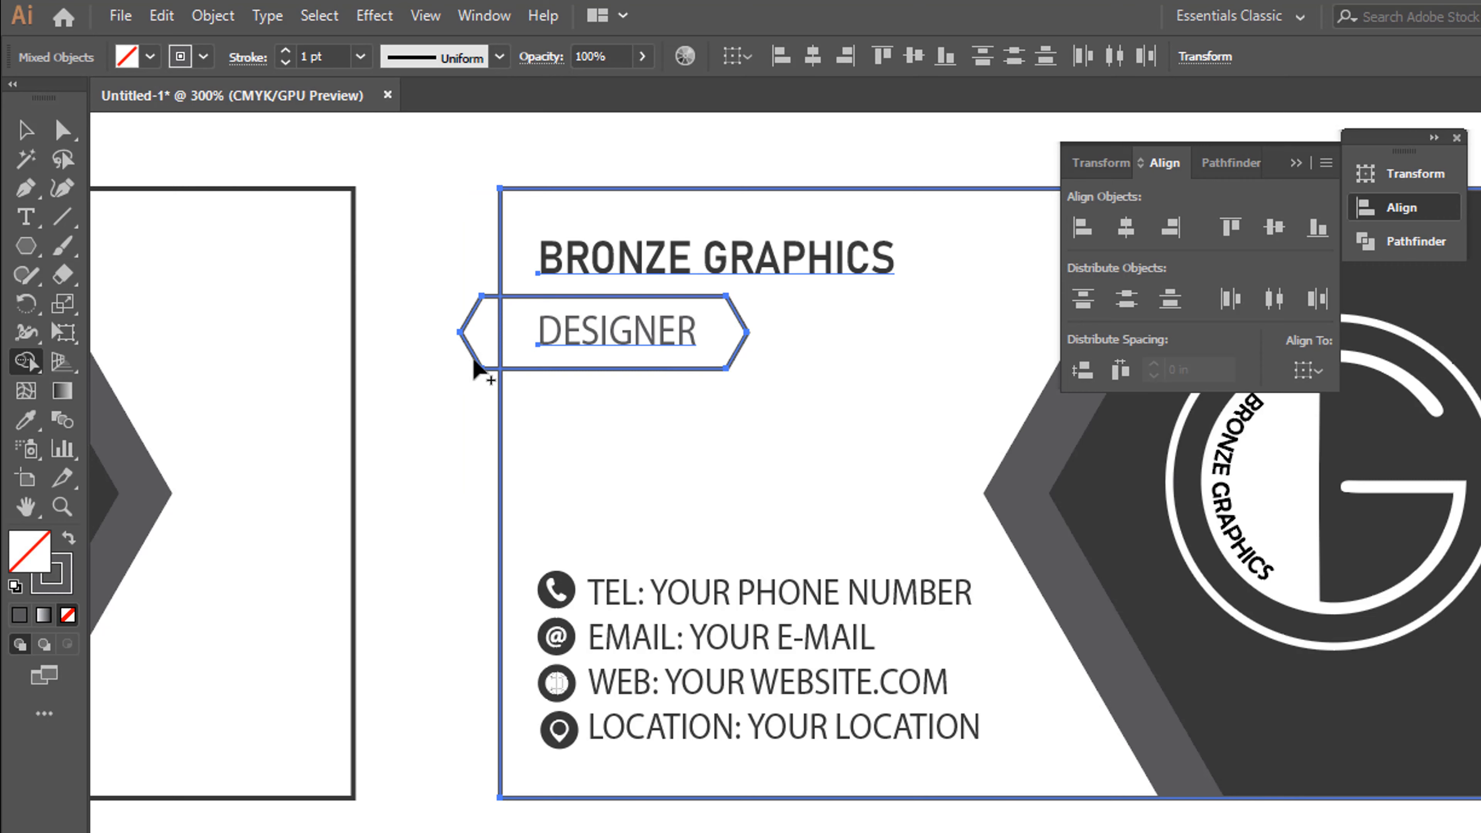
pyautogui.press('alt')
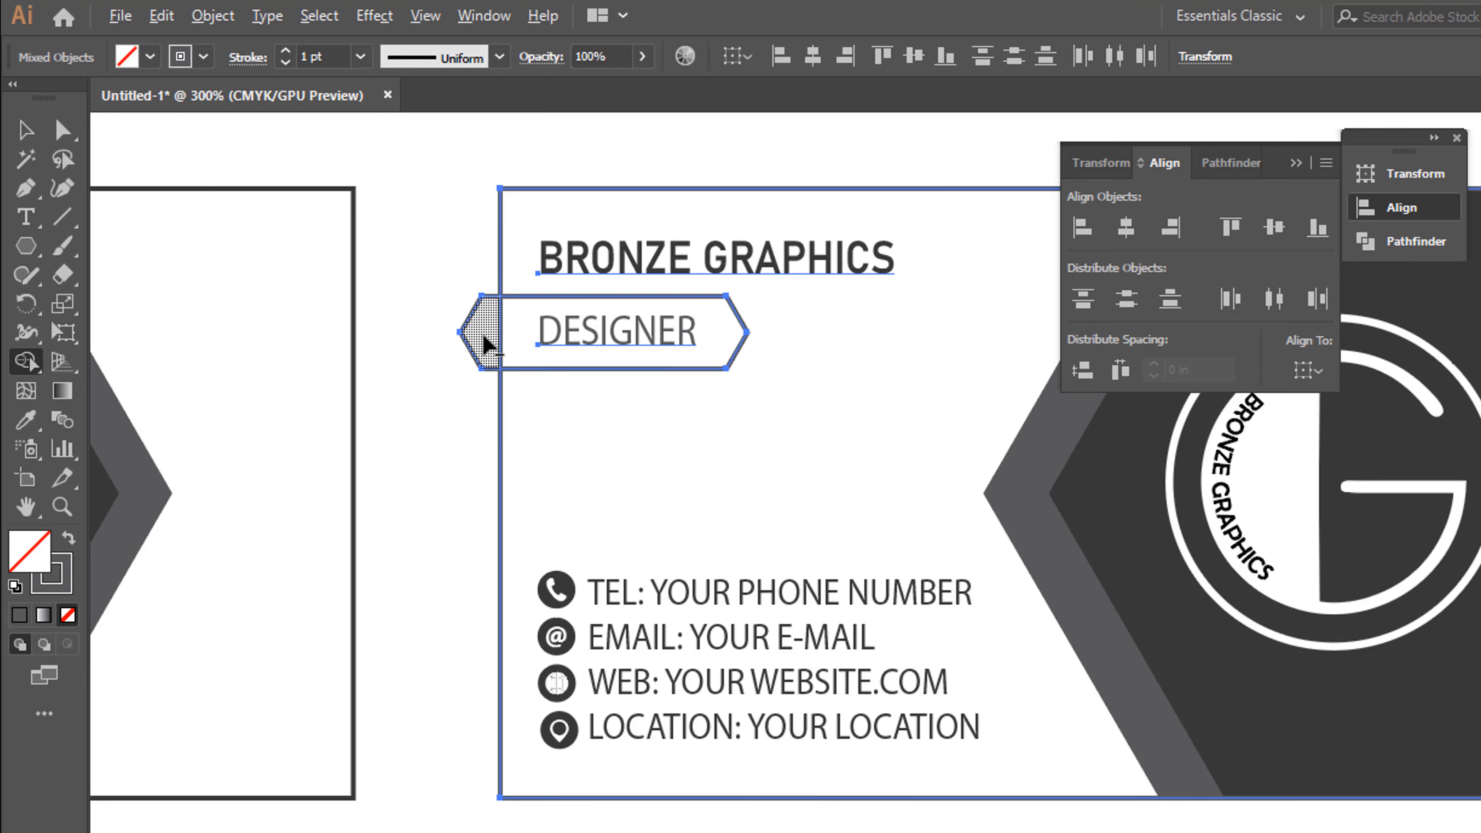
pyautogui.keyDown('alt'); pyautogui.click(487, 344); pyautogui.keyUp('alt')
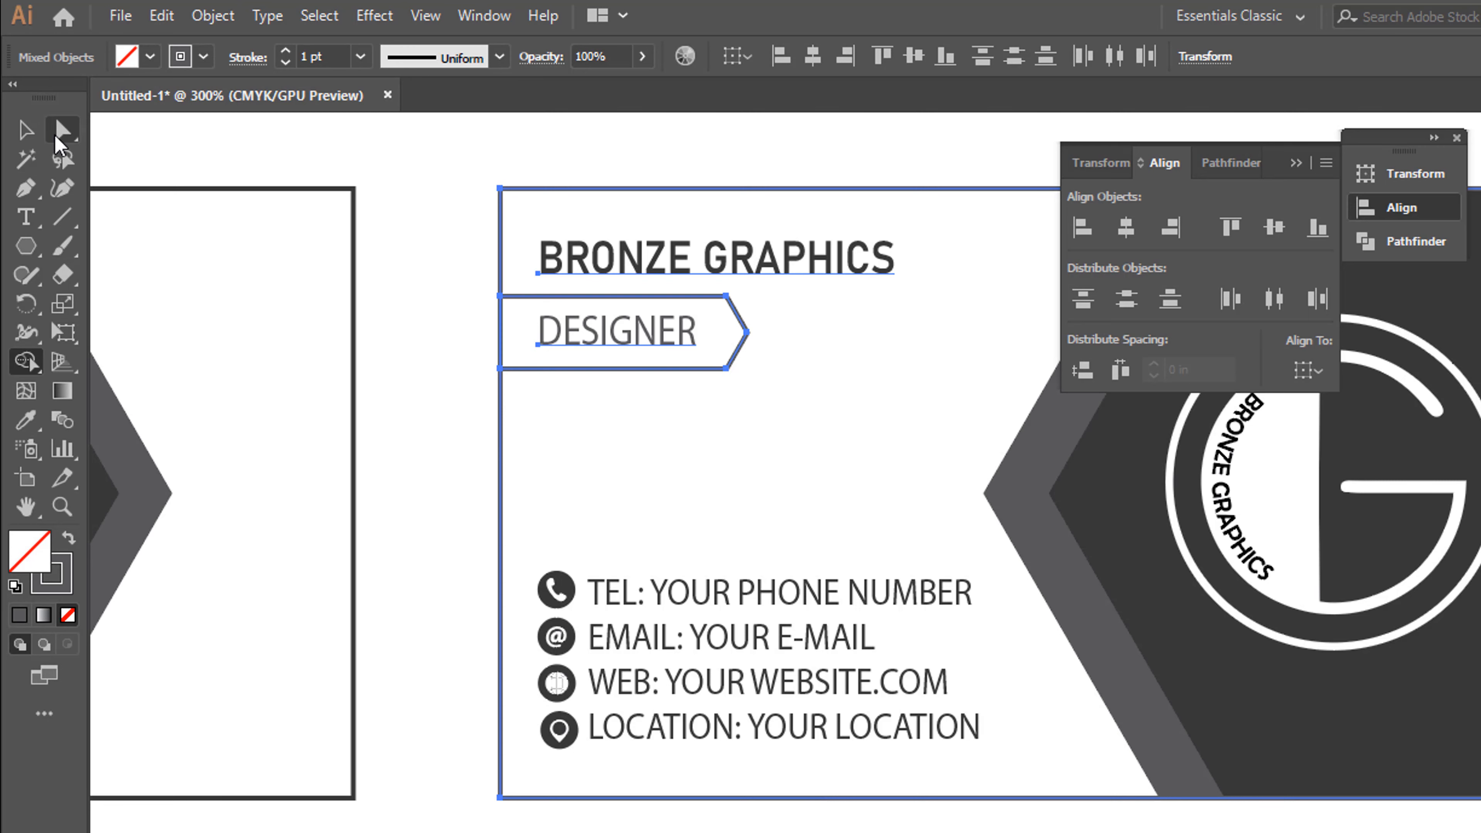
pyautogui.click(27, 130)
pyautogui.click(424, 286)
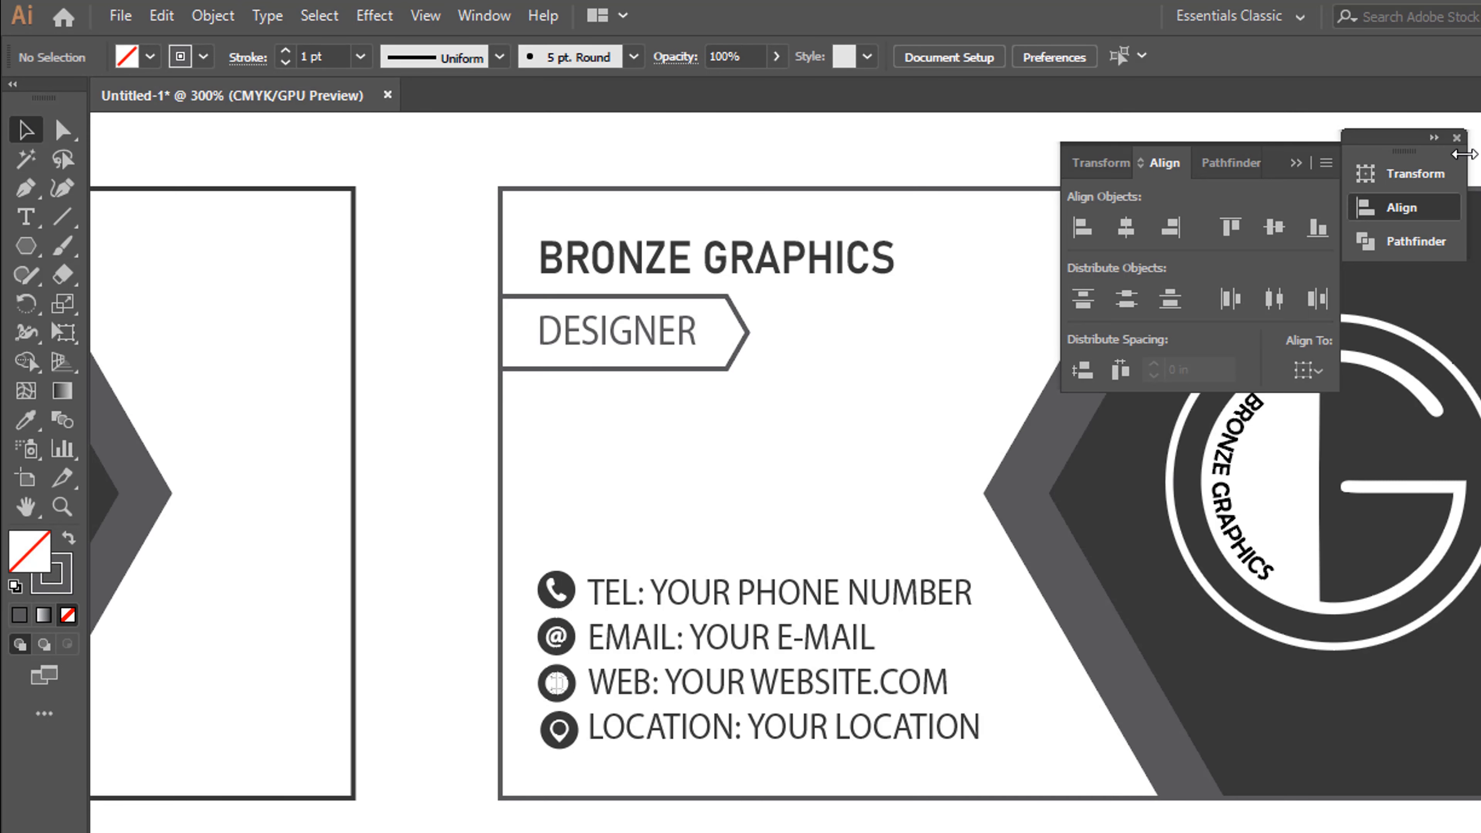
# Dismiss the alignment options and review both sides of the business card at 150% zoom
pyautogui.click(1456, 136)
pyautogui.hotkey('ctrl', '-')
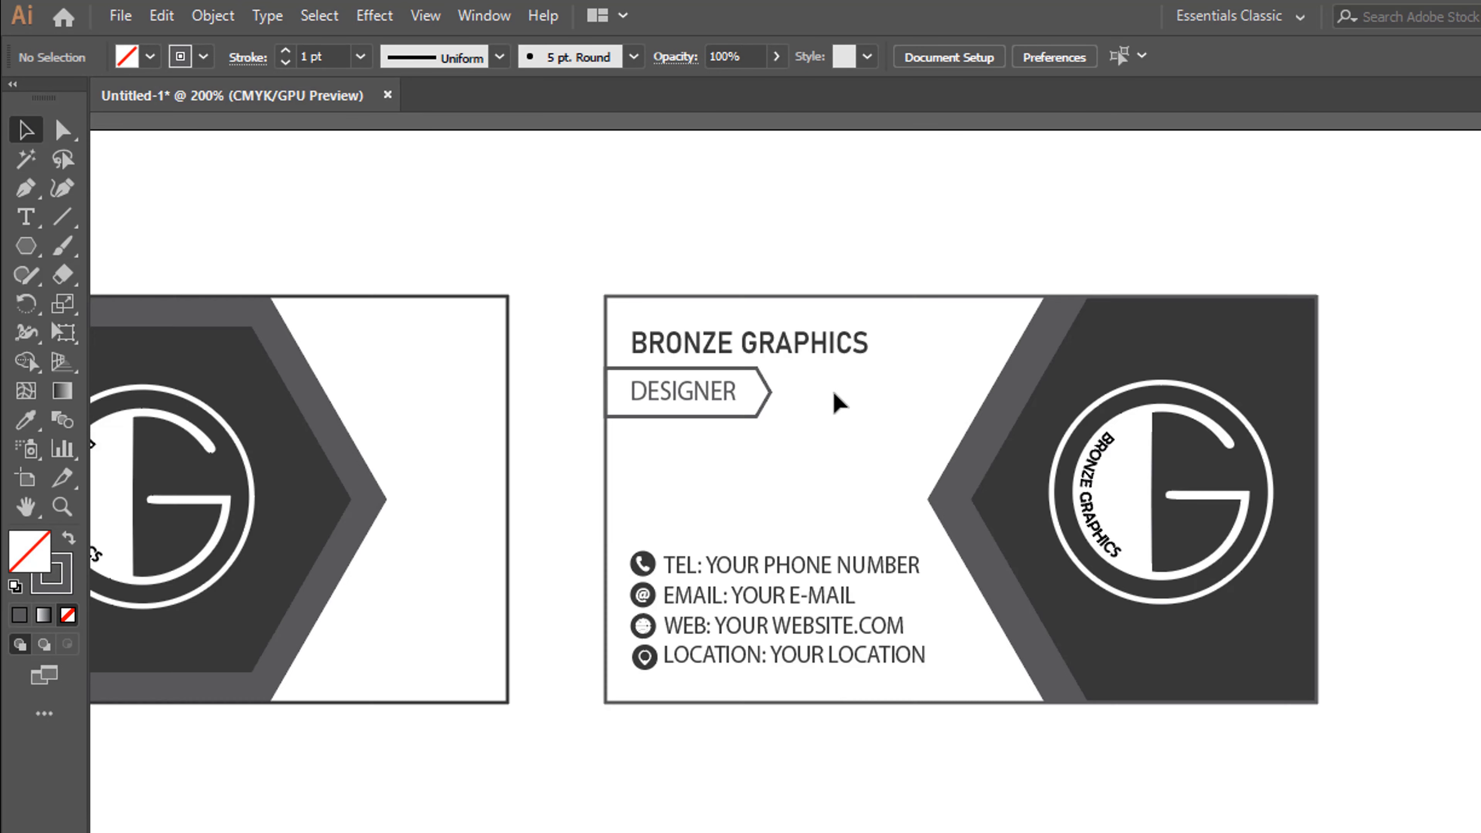
pyautogui.moveTo(834, 397); pyautogui.dragTo(974, 248)
pyautogui.hotkey('ctrl', '-')
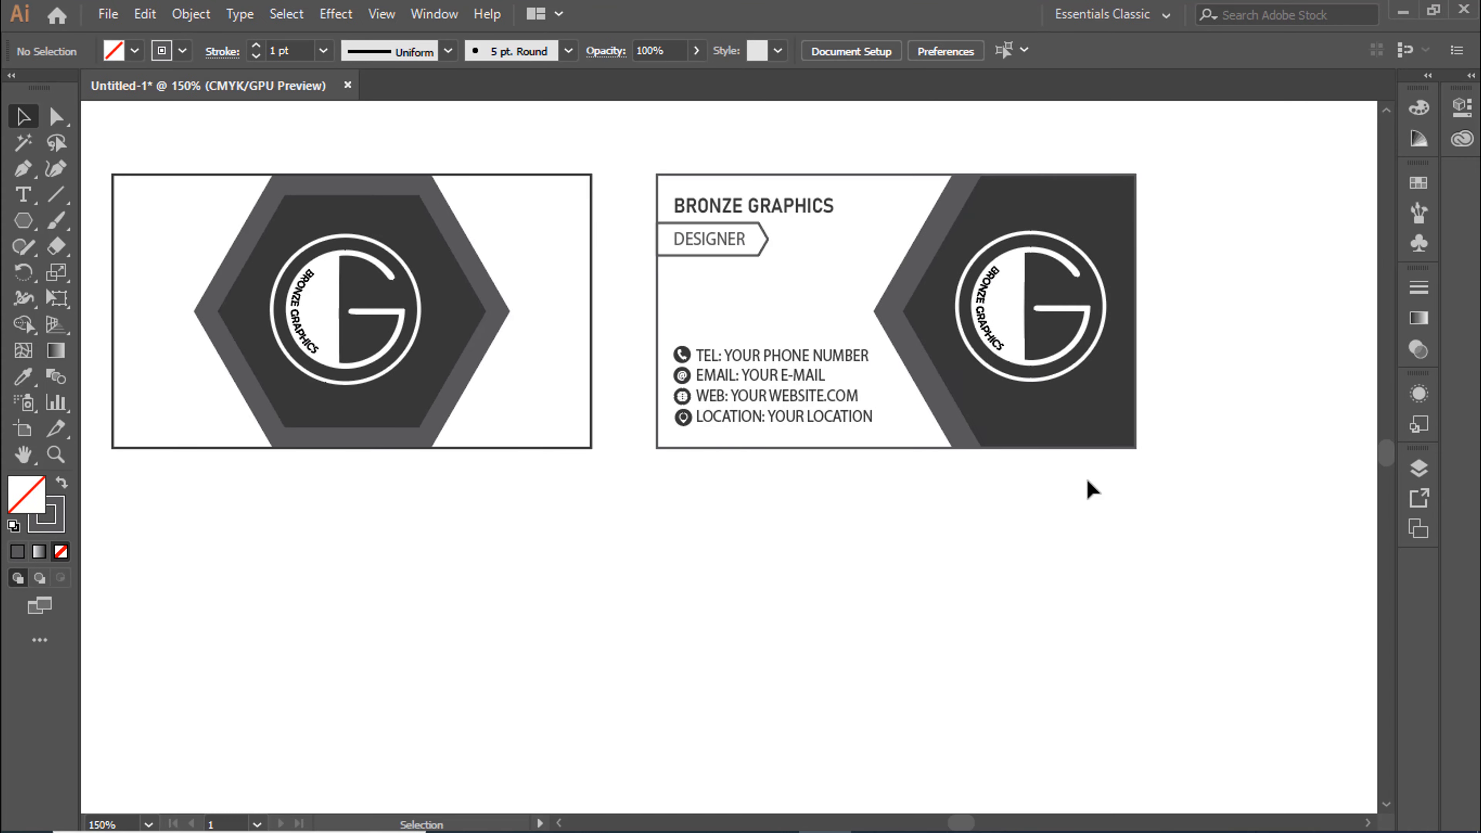